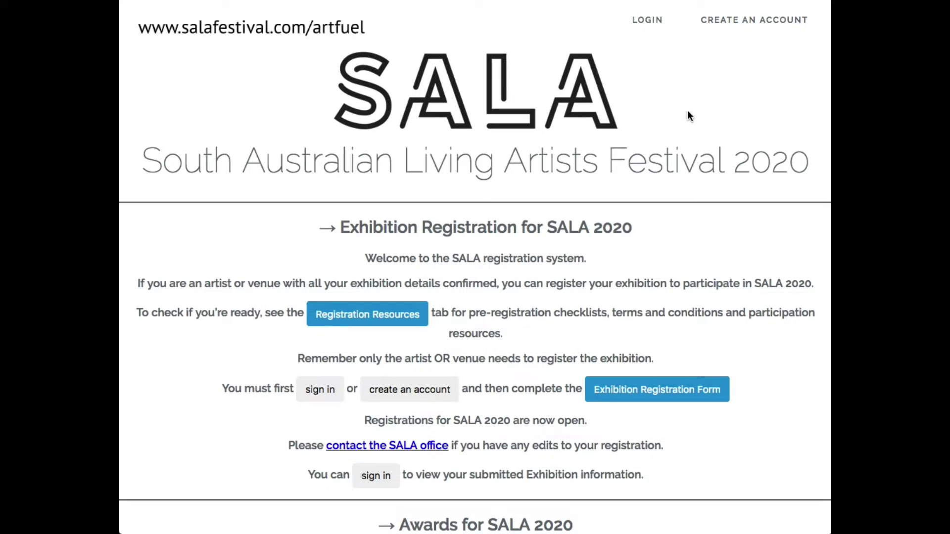
Log in to SALA ArtFuel using the saved account e-mail and password.
scroll(688, 112, down, 3)
scroll(688, 112, up, 3)
click(641, 19)
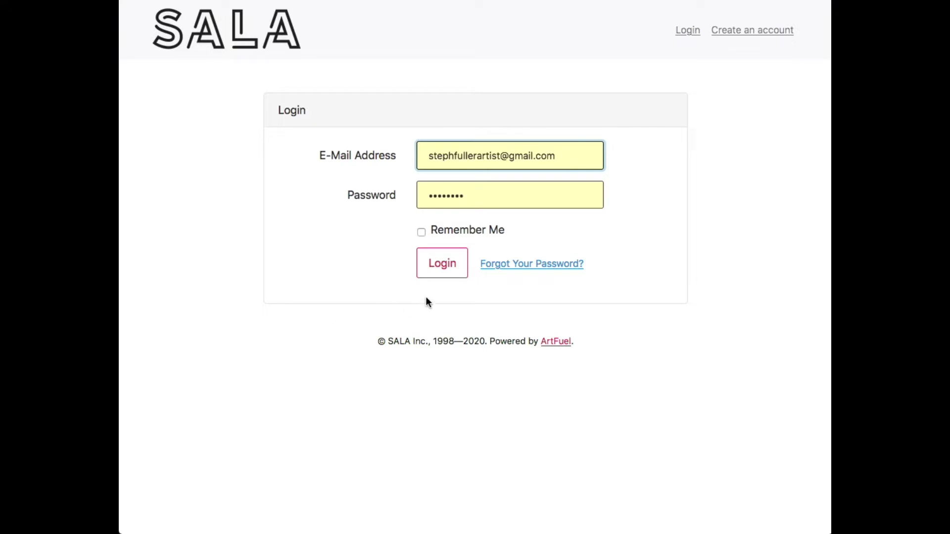
click(452, 268)
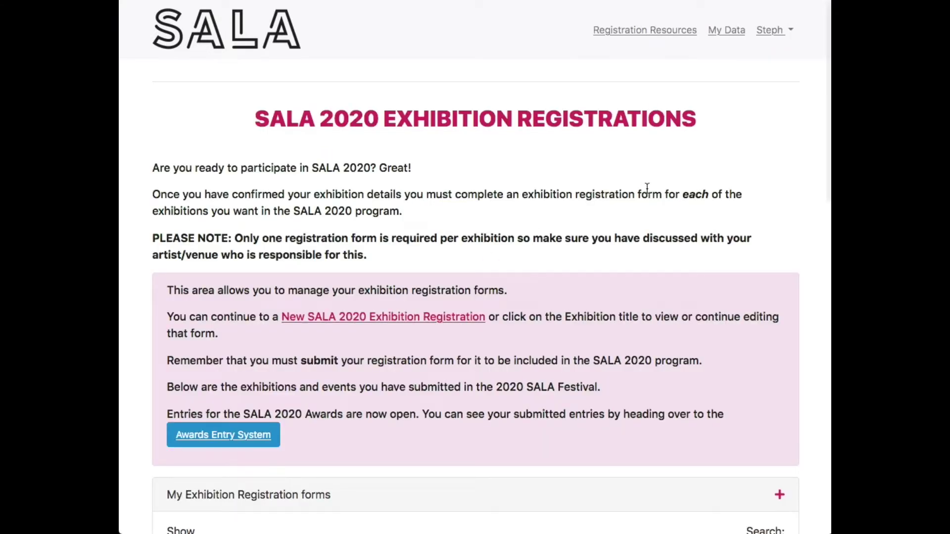
Scroll down to review the 13 unsubmitted forms in My Exhibition Registration.
scroll(646, 188, down, 1)
scroll(646, 188, down, 3)
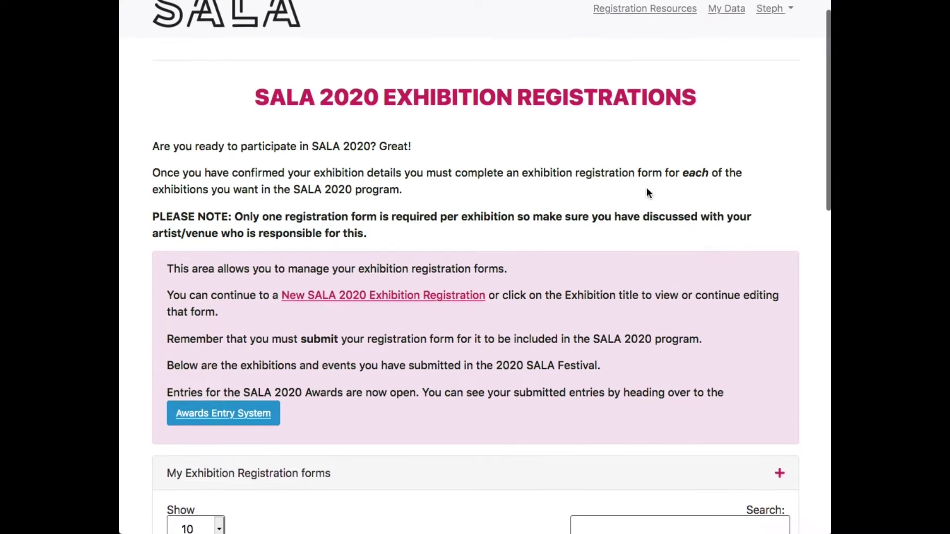
scroll(647, 187, down, 10)
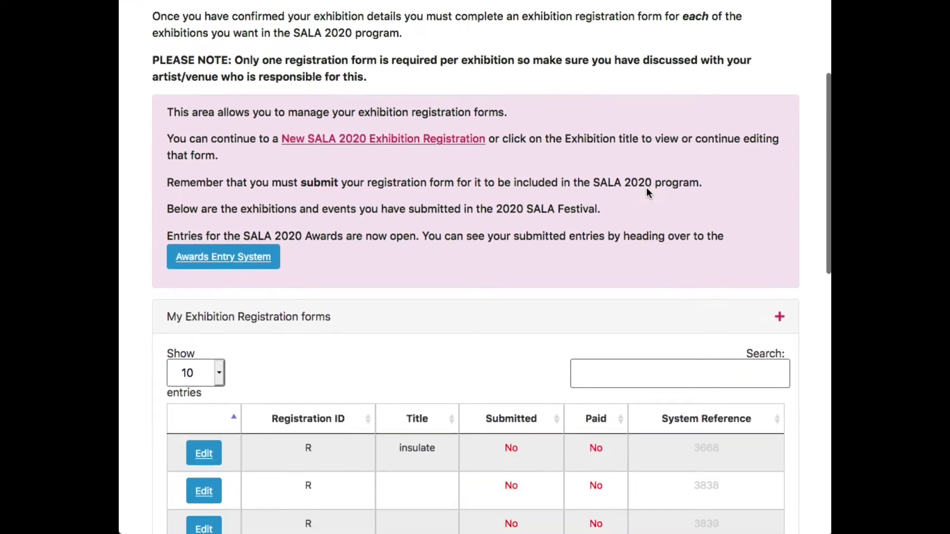
scroll(647, 188, down, 4)
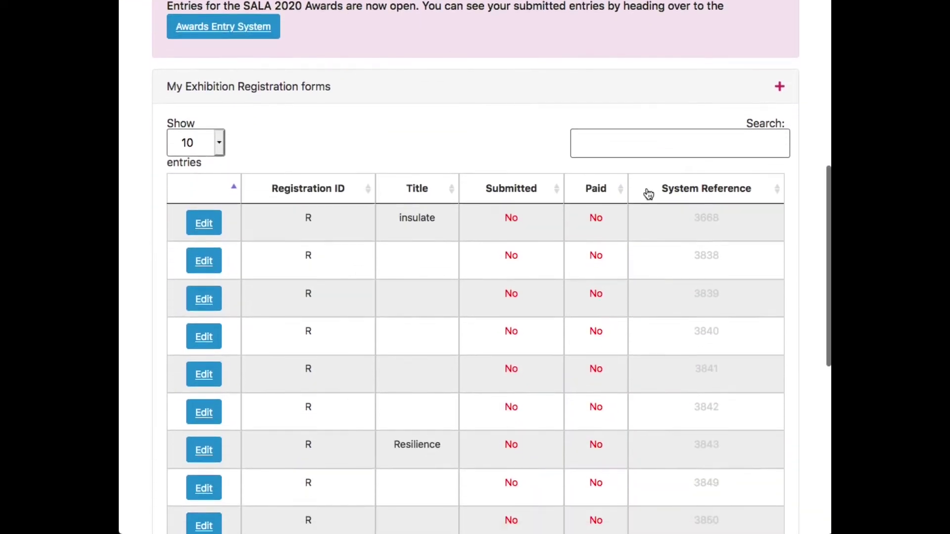
scroll(423, 186, down, 3)
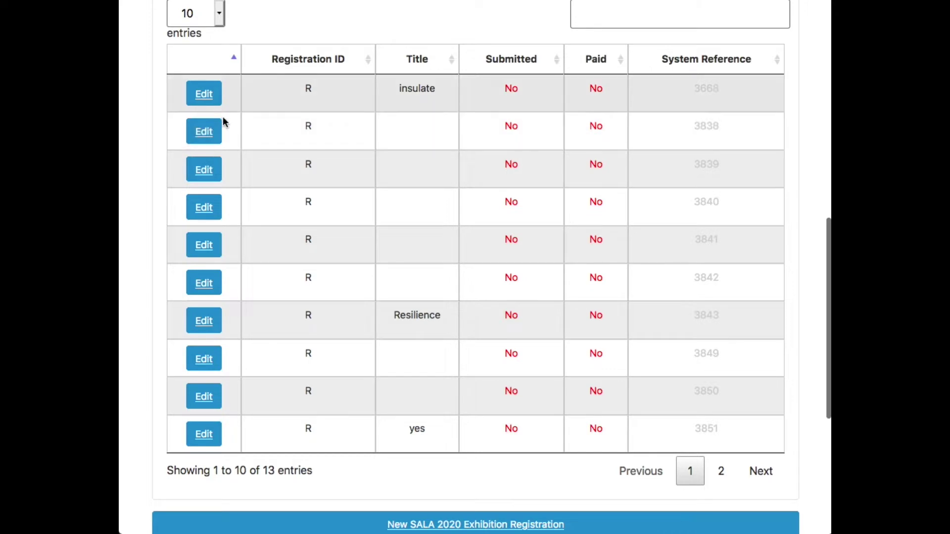
scroll(349, 133, down, 8)
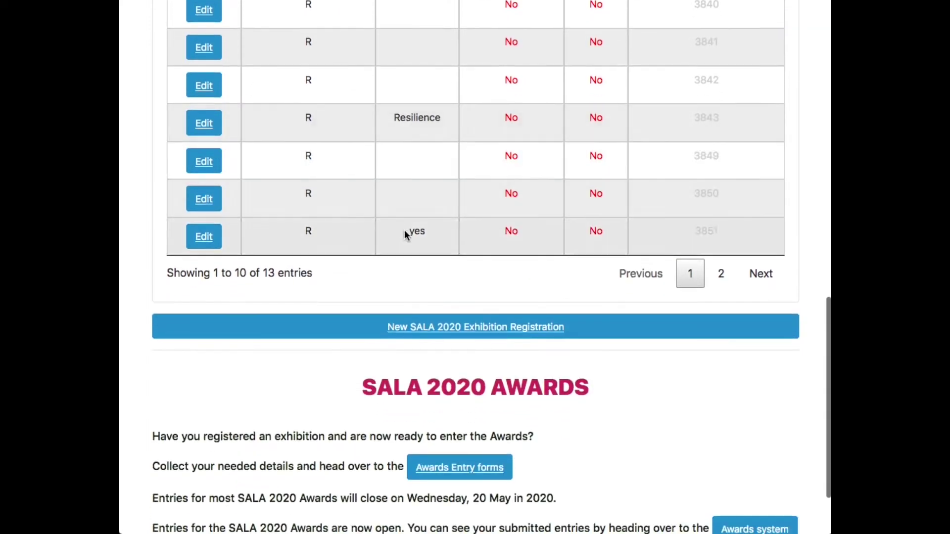
Start a new SALA 2020 Exhibition Registration and accept the Participant Terms and Conditions.
click(363, 329)
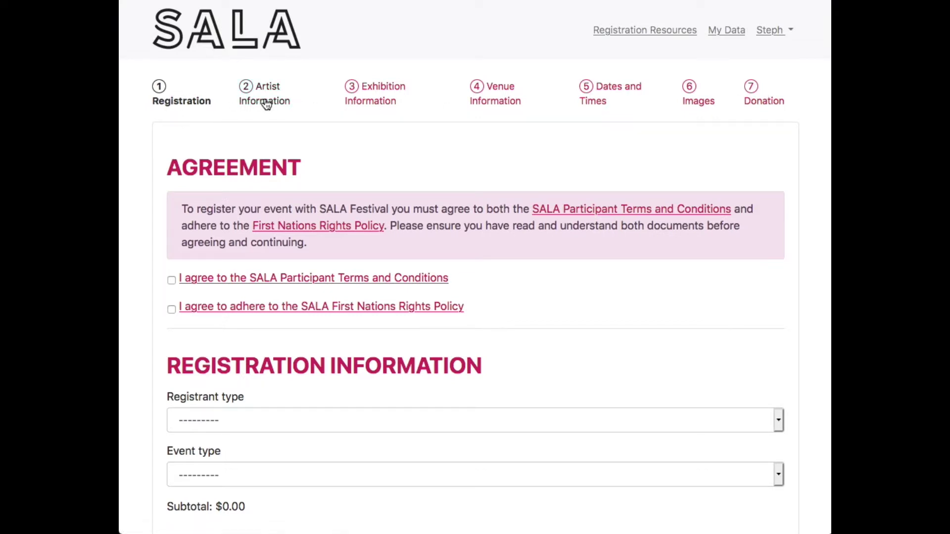
scroll(385, 141, down, 1)
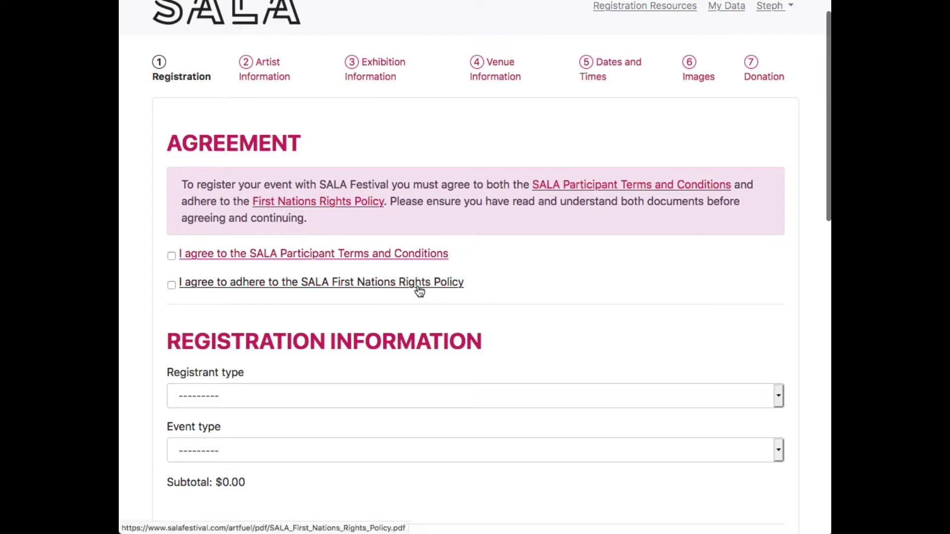
click(172, 256)
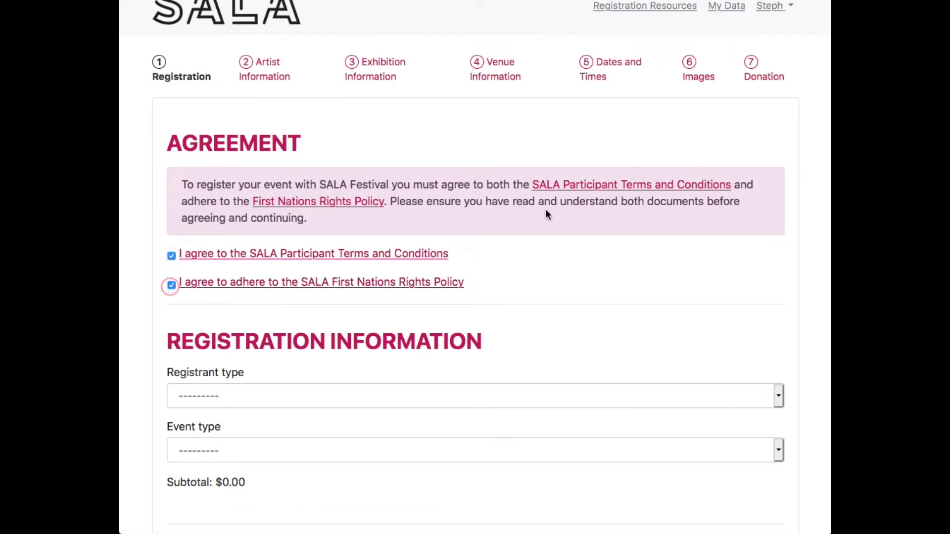
scroll(546, 214, down, 3)
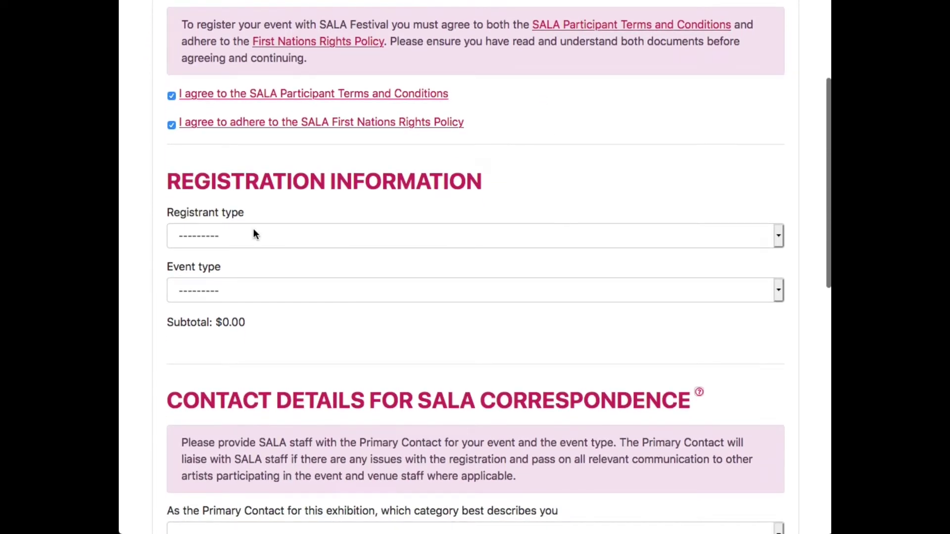
Set Registrant type to Return and Event type to Solo artist.
click(253, 229)
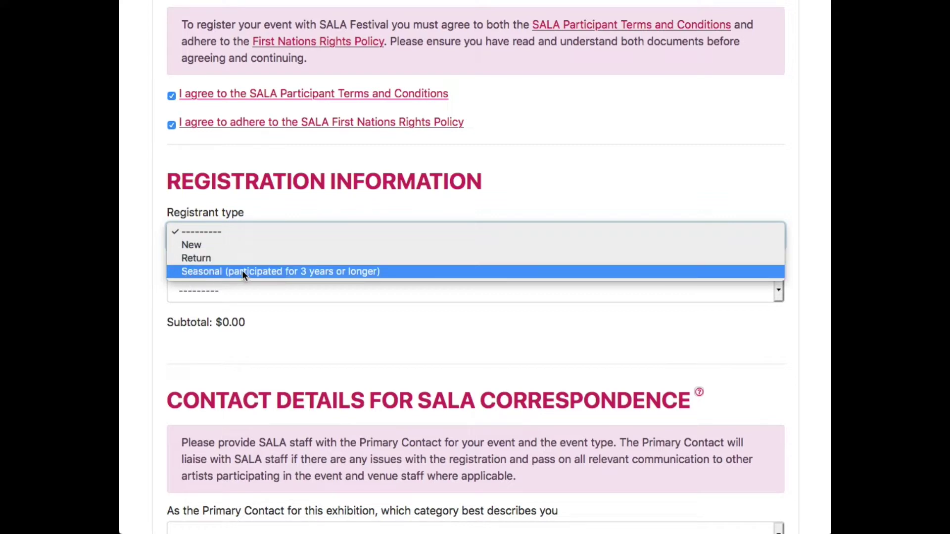
click(190, 258)
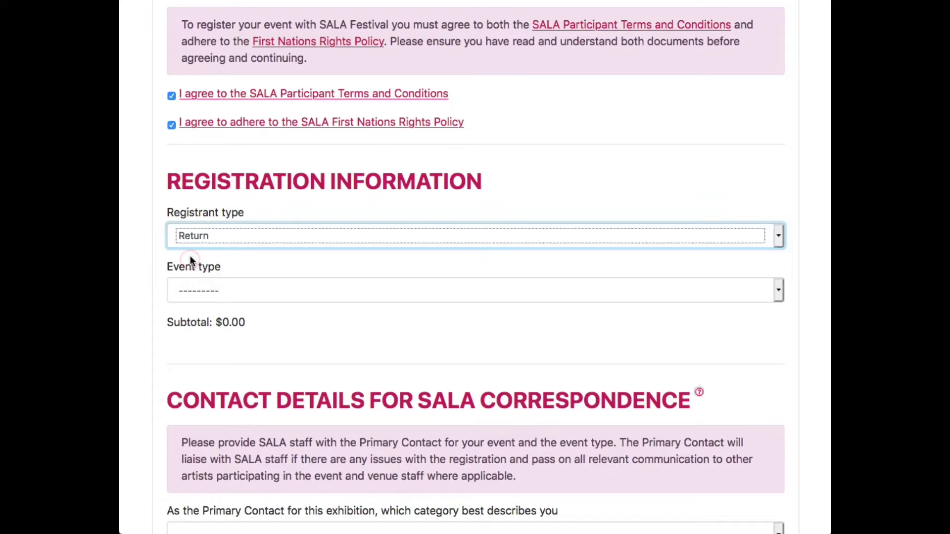
scroll(191, 255, down, 3)
click(286, 193)
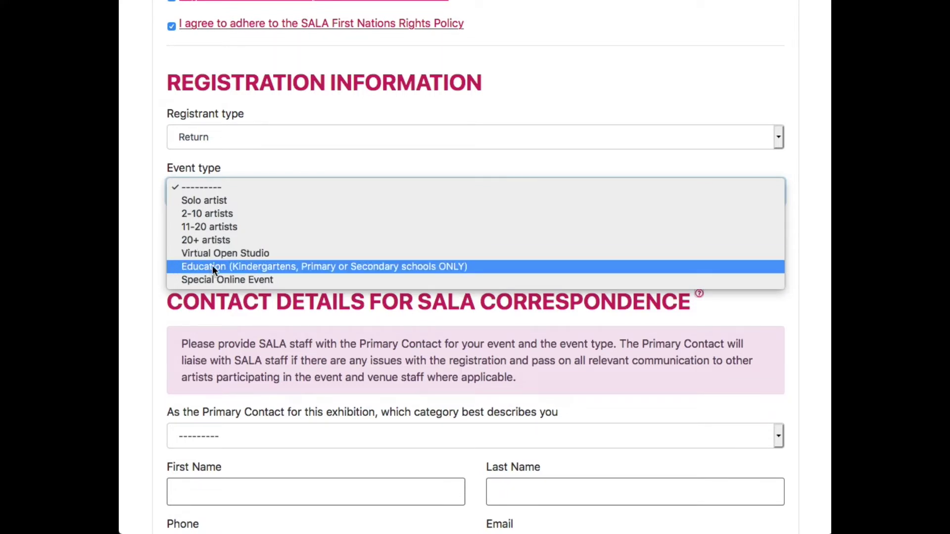
click(222, 201)
Set the primary contact category to Artist and fill the contact's first and last name.
scroll(153, 207, down, 5)
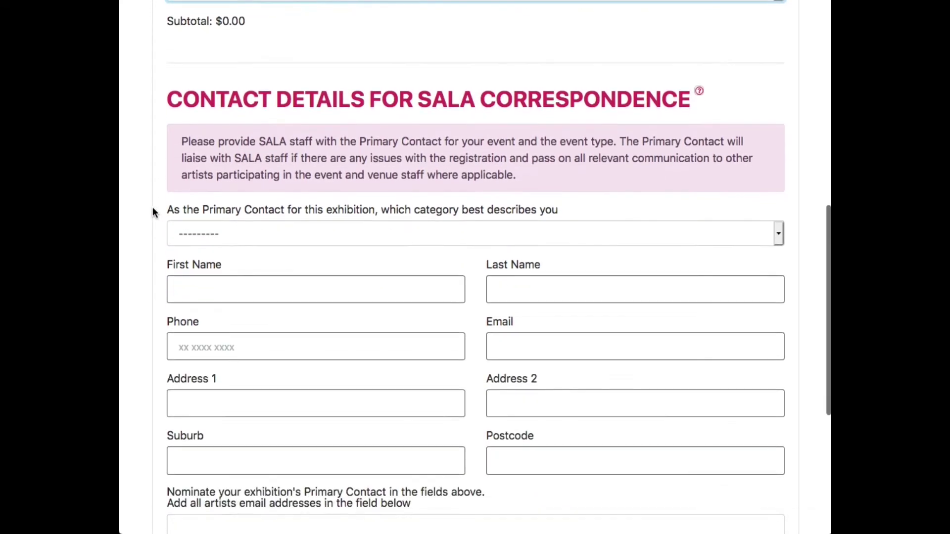
scroll(152, 207, up, 1)
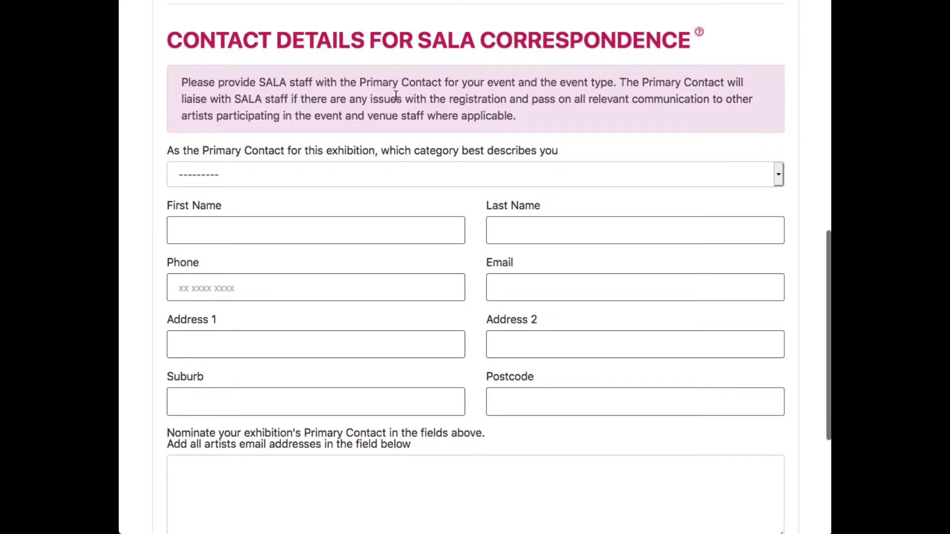
click(315, 176)
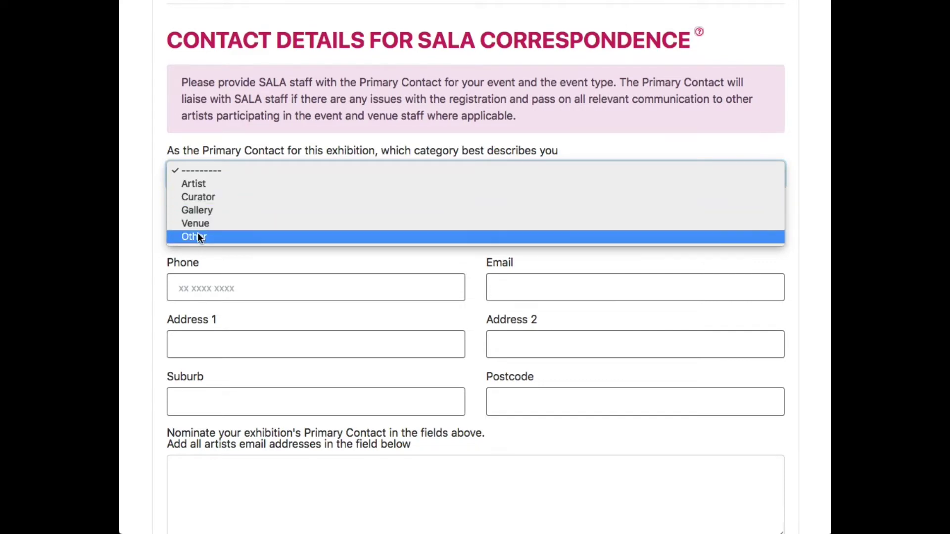
click(203, 186)
click(272, 235)
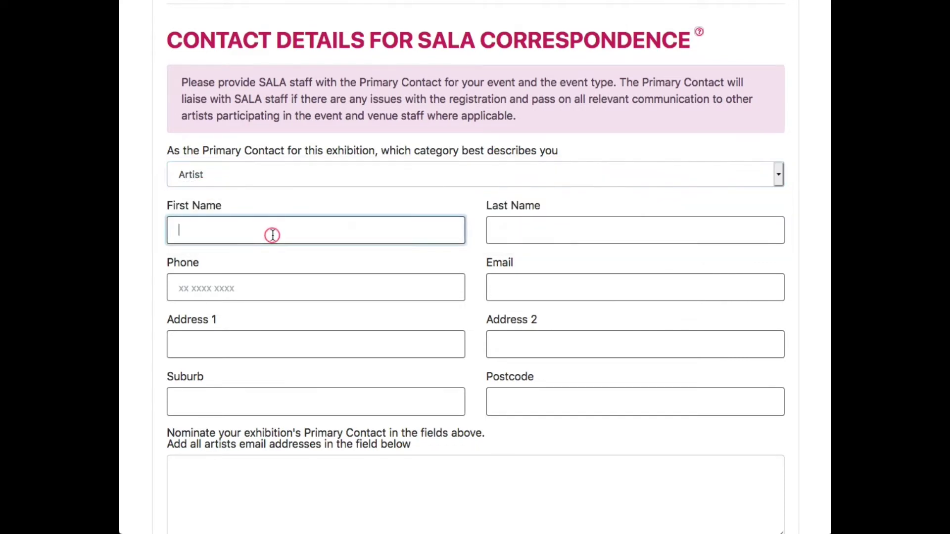
text(s)
click(269, 251)
click(494, 229)
text(f)
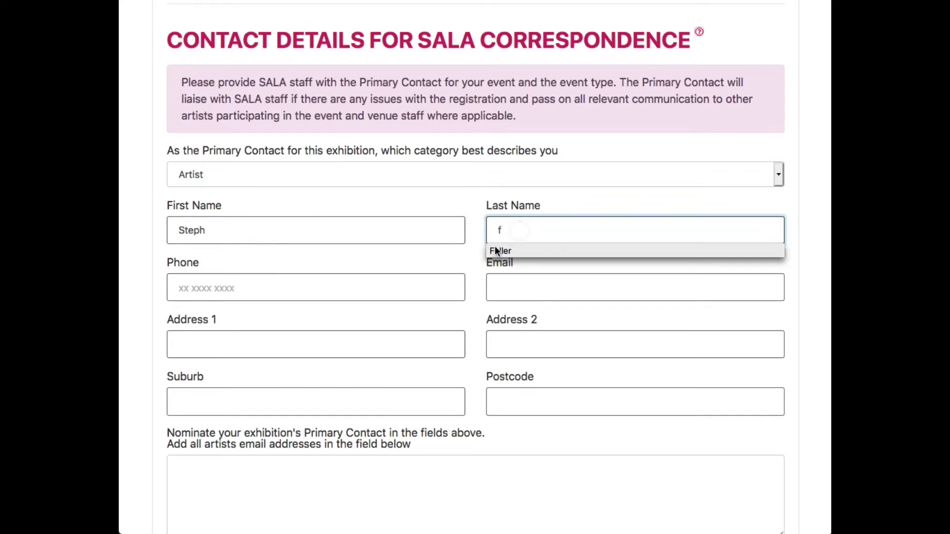
click(509, 250)
Autofill the contact's phone, e-mail, street address, suburb and postcode.
click(333, 278)
text(7)
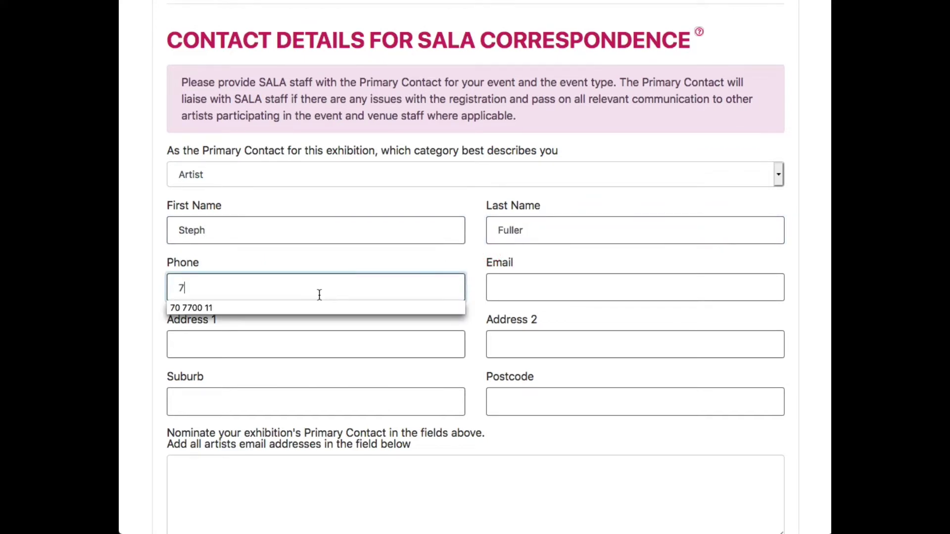
click(317, 309)
click(509, 286)
text(a)
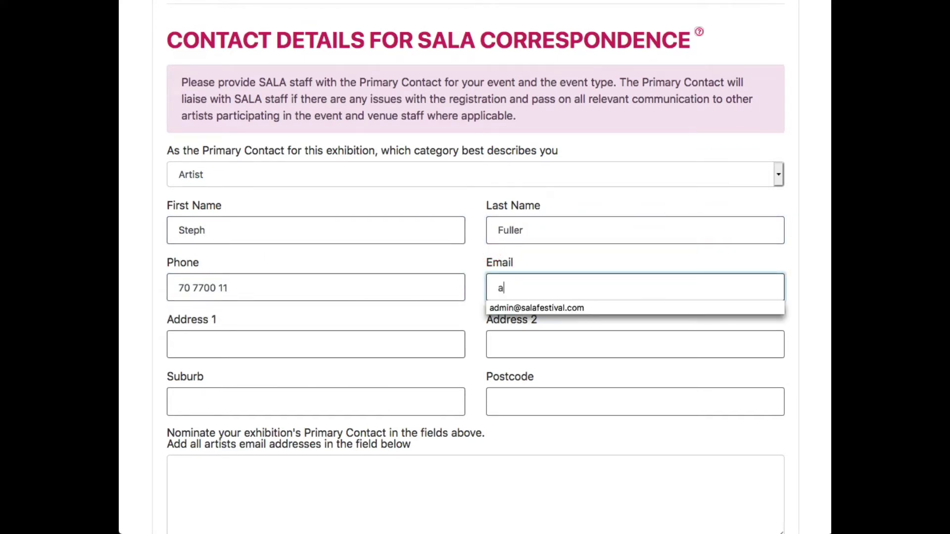
click(504, 304)
click(304, 334)
text(1)
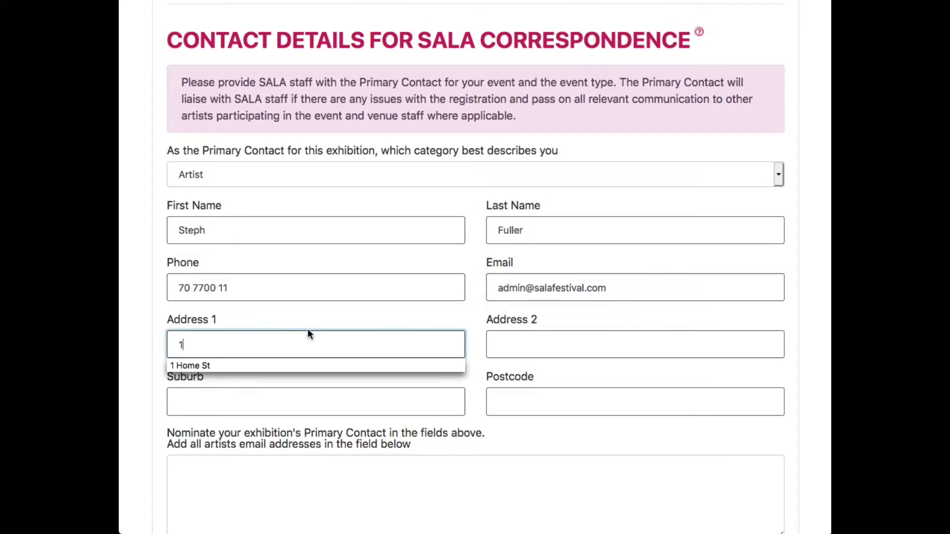
click(251, 365)
click(272, 399)
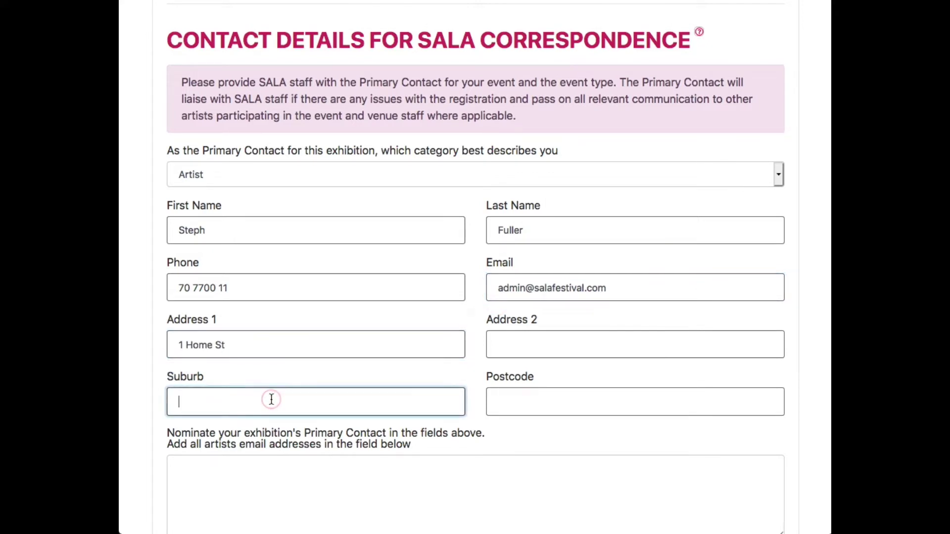
text(ad)
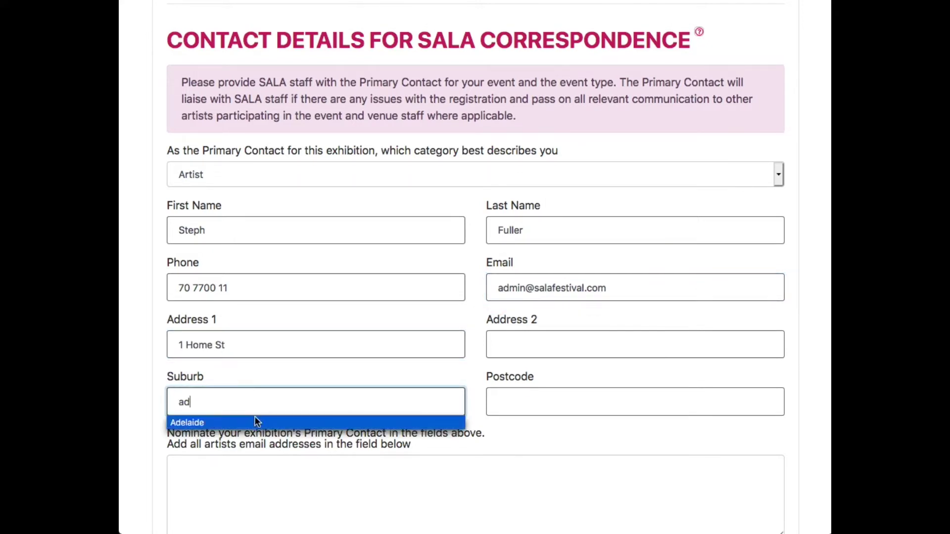
click(255, 422)
click(543, 400)
text(500)
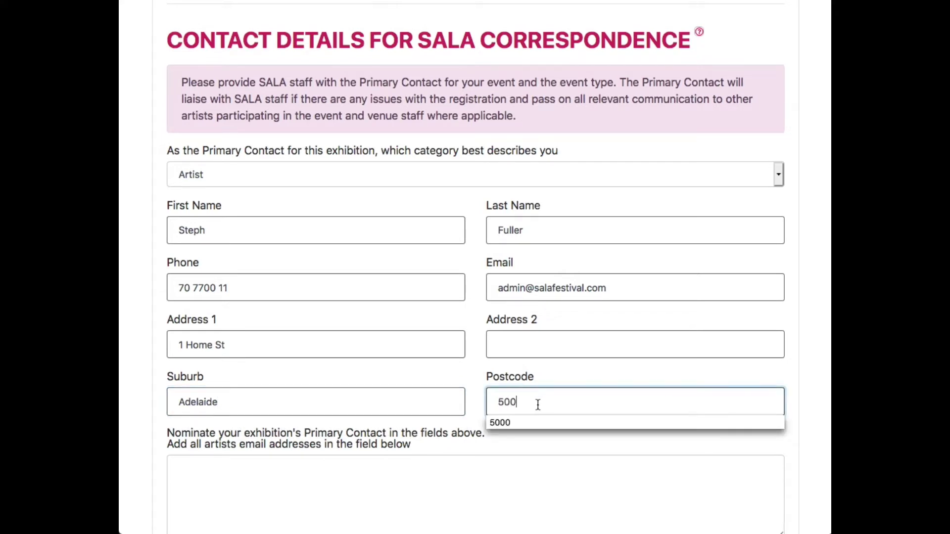
click(533, 422)
Enter the artist's e-mail address in the artists' e-mail list.
scroll(415, 373, down, 3)
scroll(414, 373, down, 1)
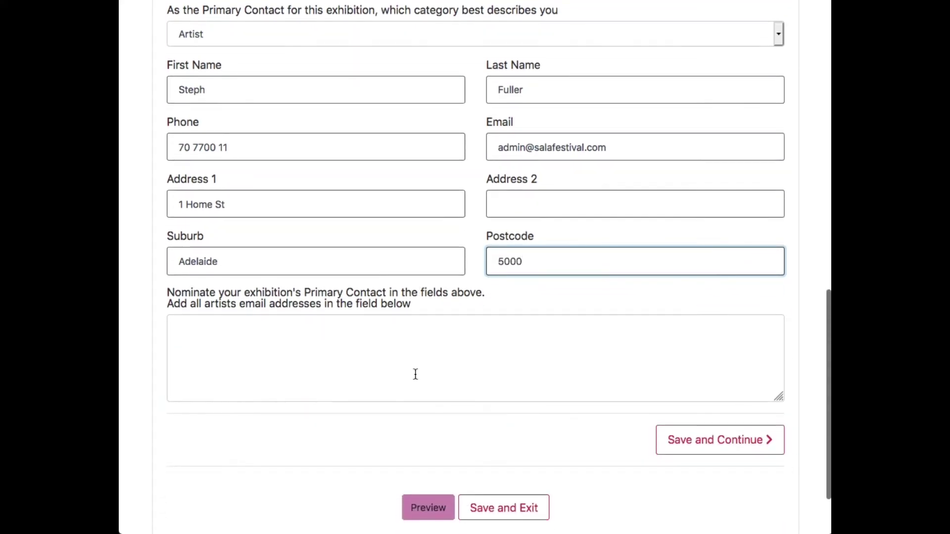
click(333, 356)
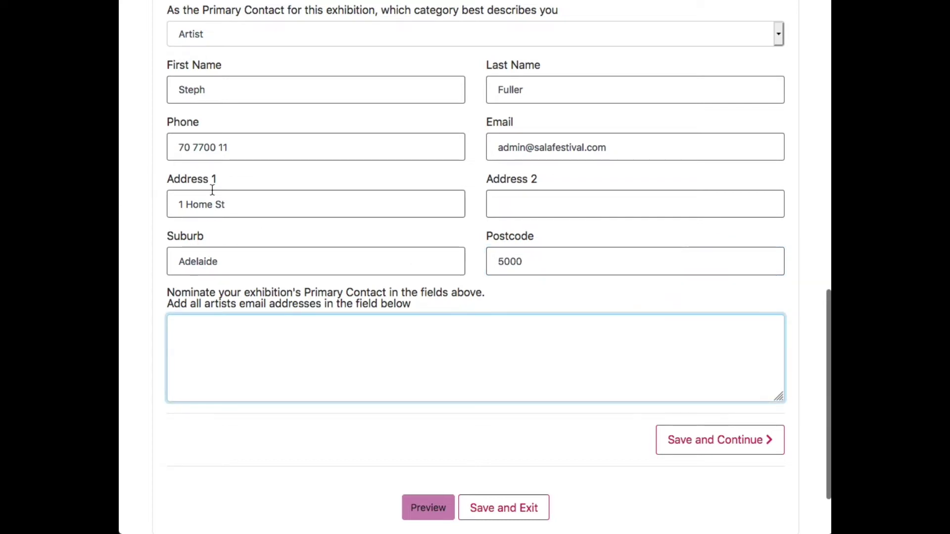
click(296, 336)
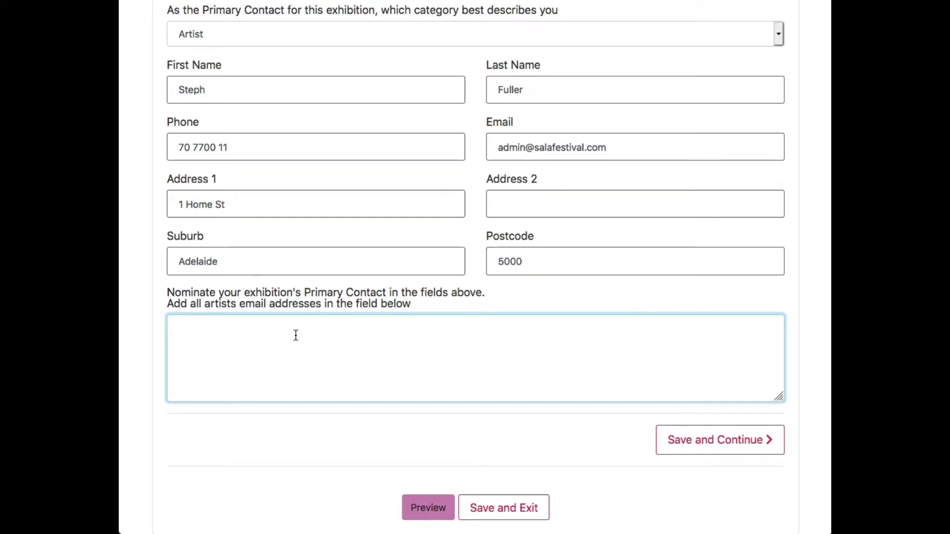
text(example@gmail.com)
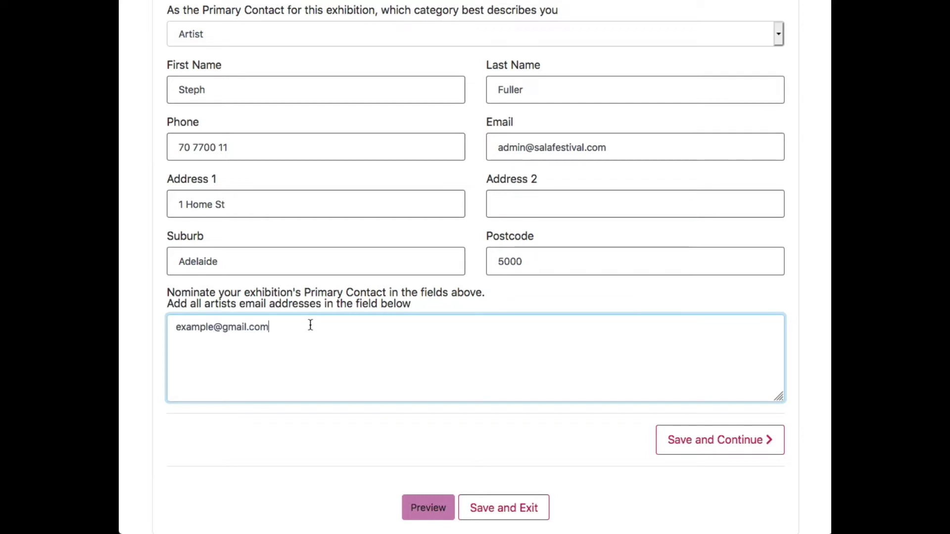
Save the contact details and add two artists by first and last name.
click(723, 439)
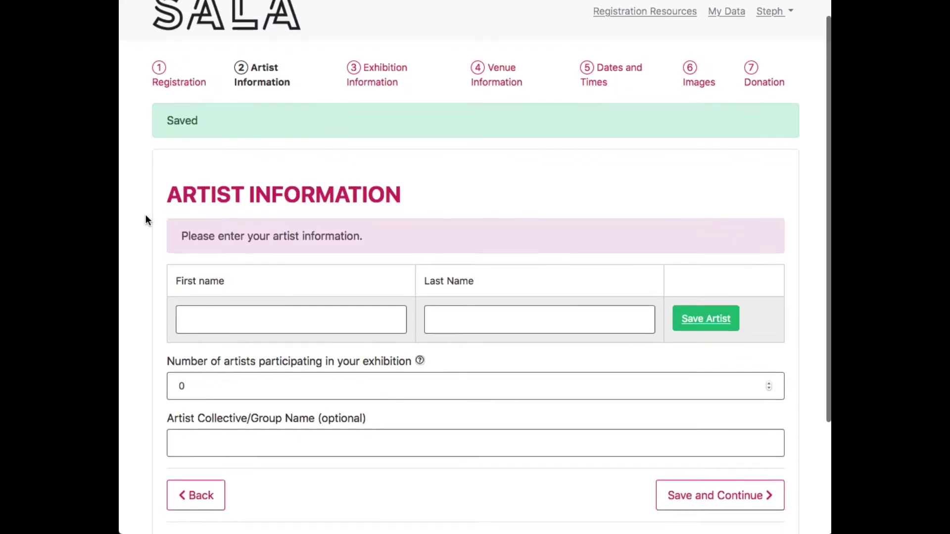
scroll(146, 215, down, 3)
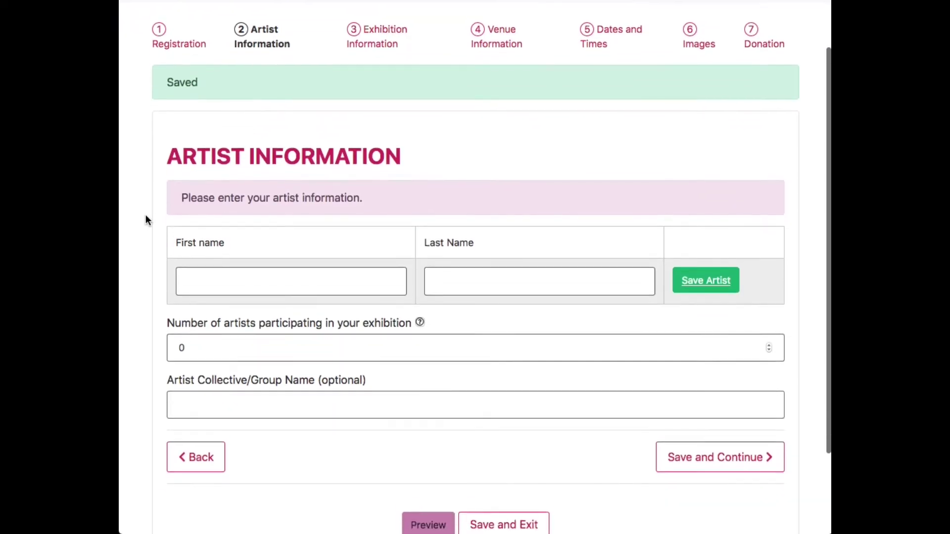
click(236, 216)
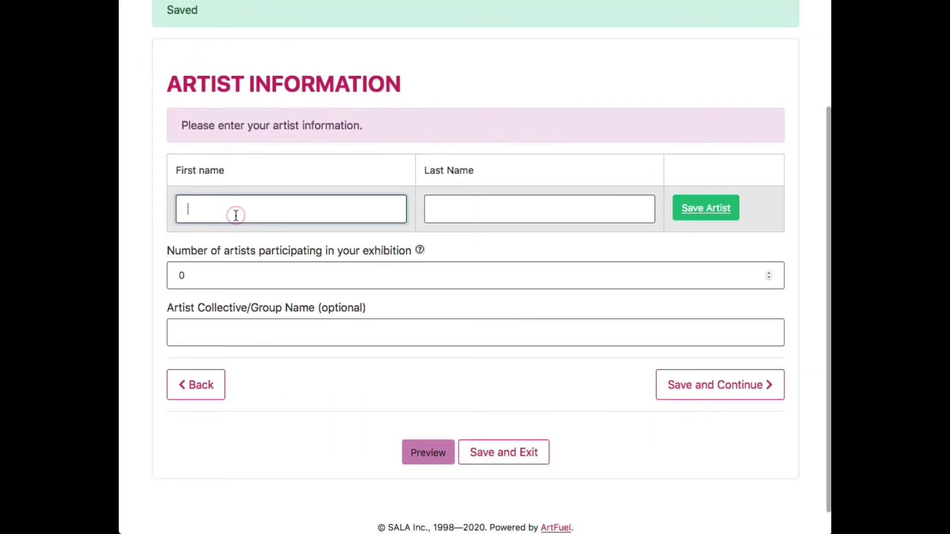
key(Tab)
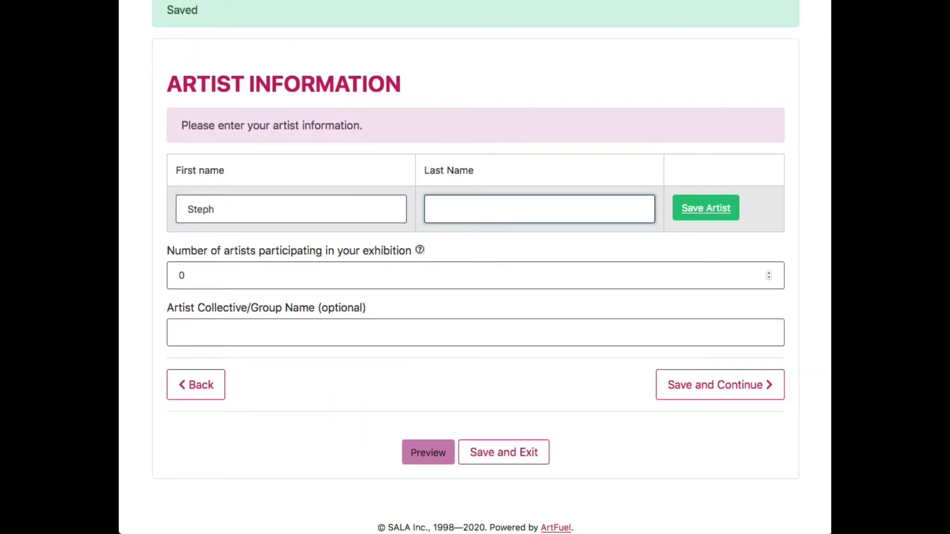
click(710, 214)
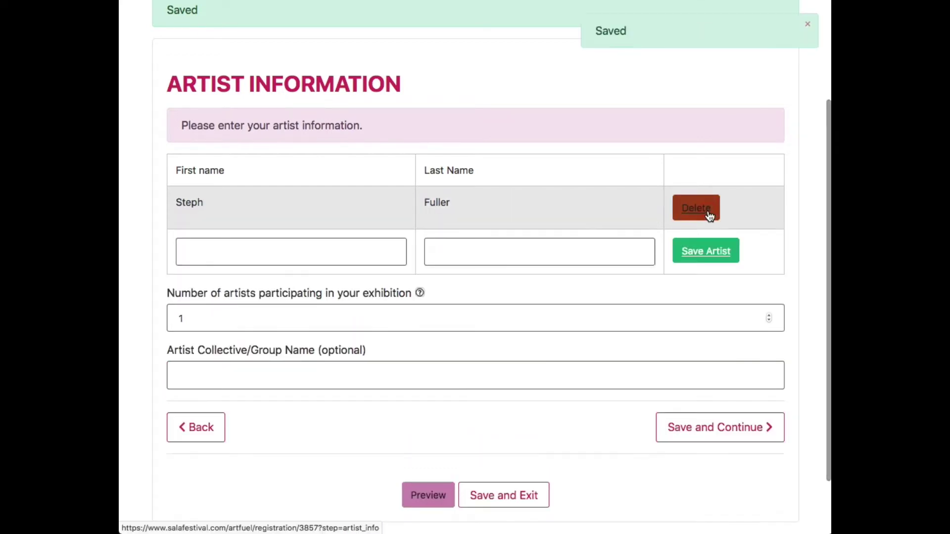
click(399, 252)
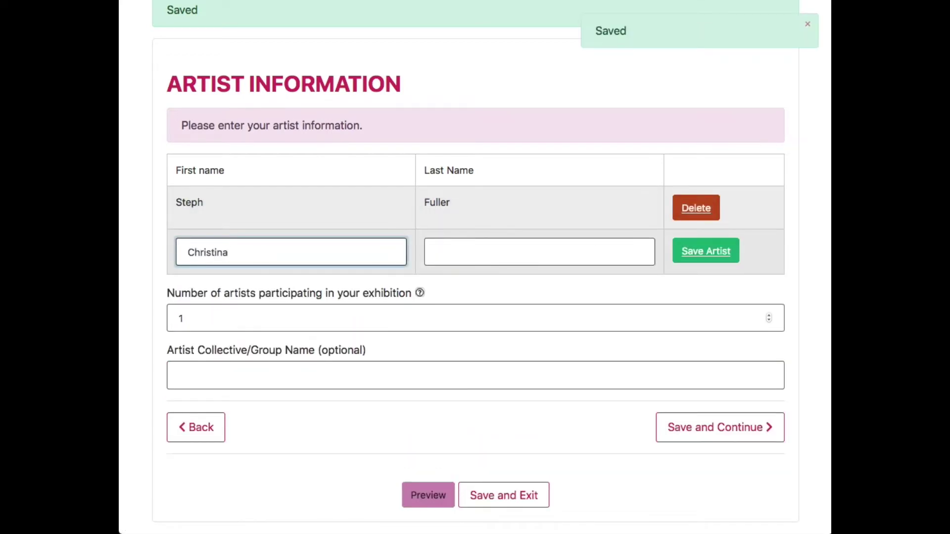
key(Tab)
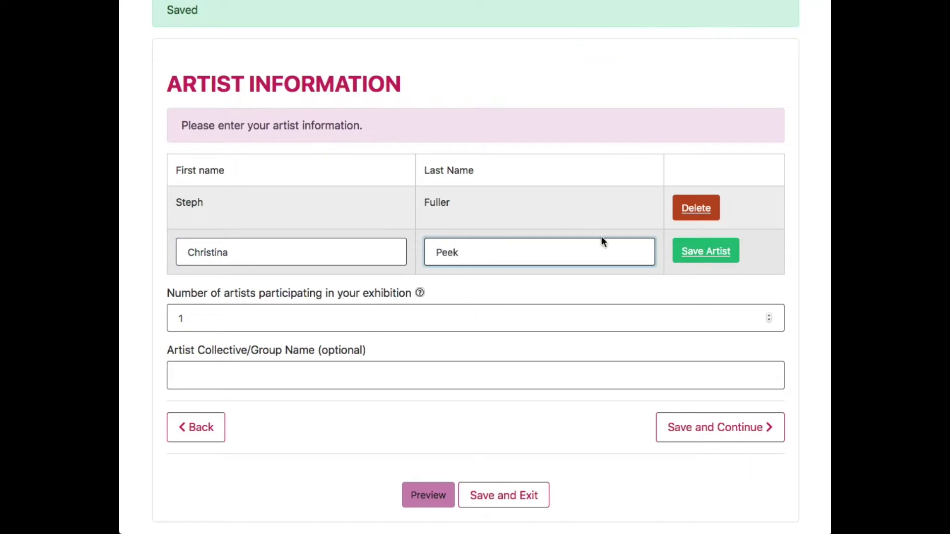
click(706, 250)
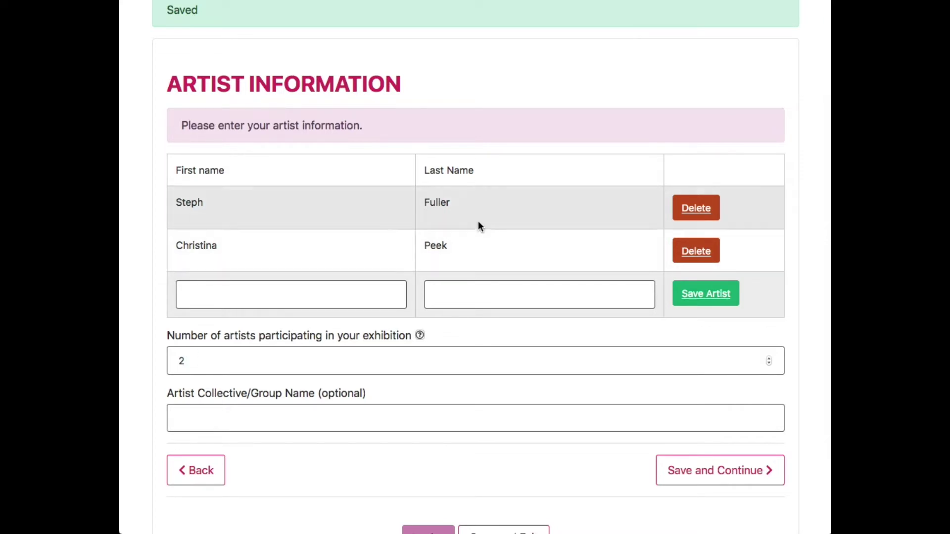
Remove both artist rows, set group 'Year 9 Students at Example High School' with 3 artists, and save.
click(769, 359)
click(705, 252)
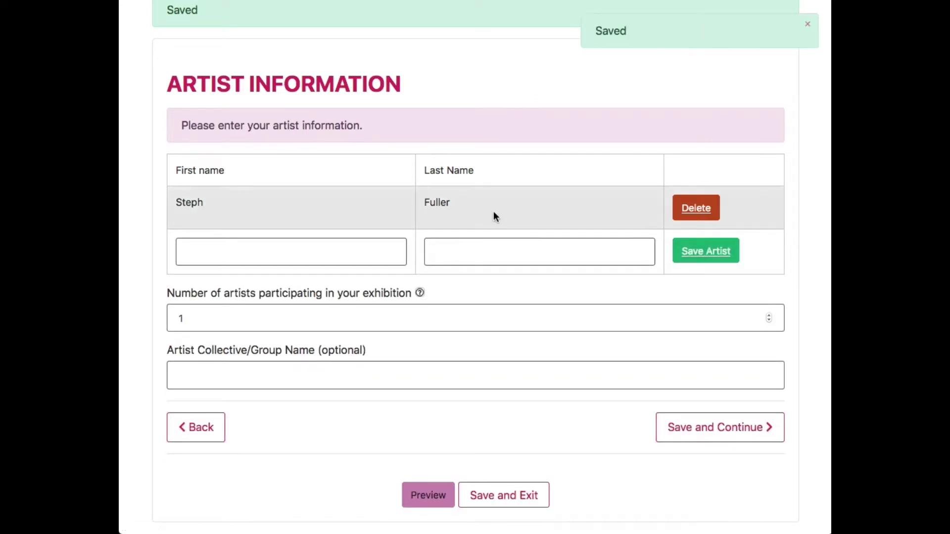
click(689, 206)
click(209, 328)
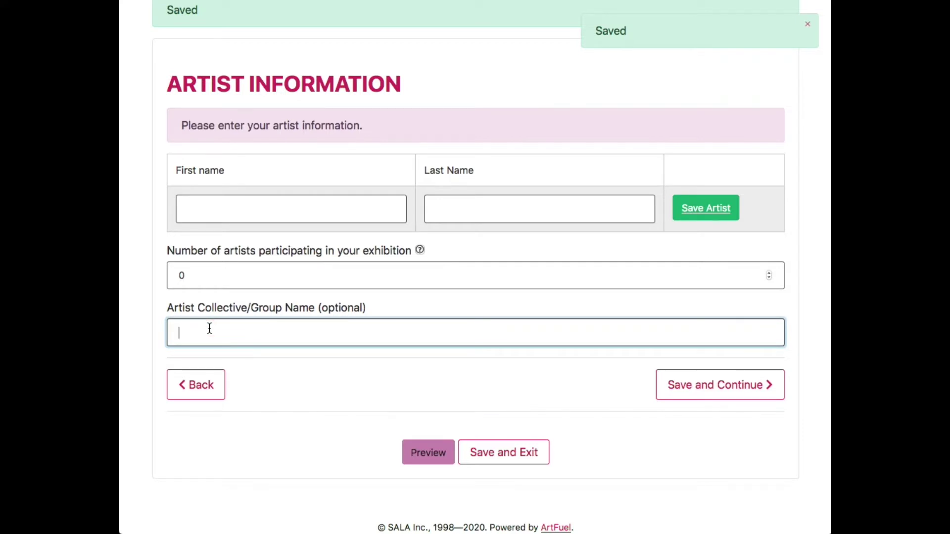
click(210, 328)
click(213, 350)
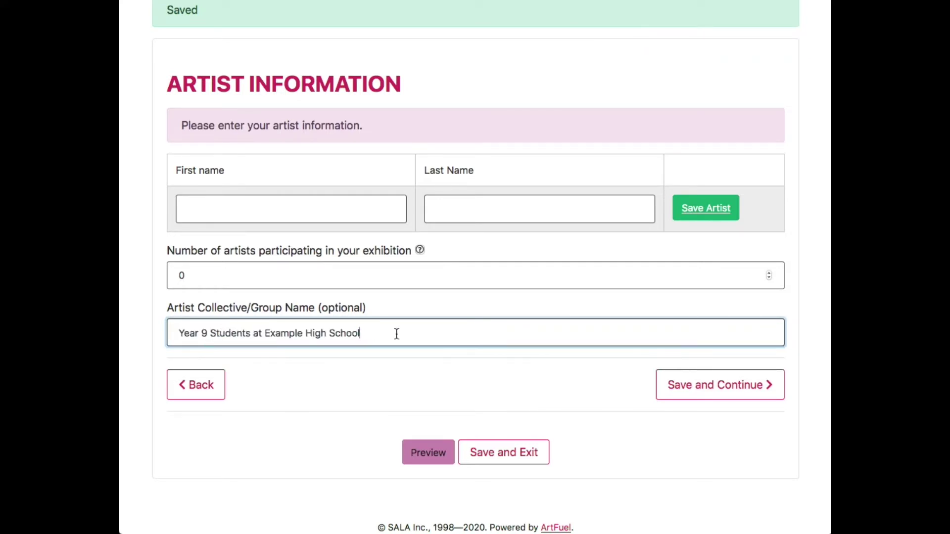
click(769, 273)
click(769, 273)
click(768, 274)
click(728, 388)
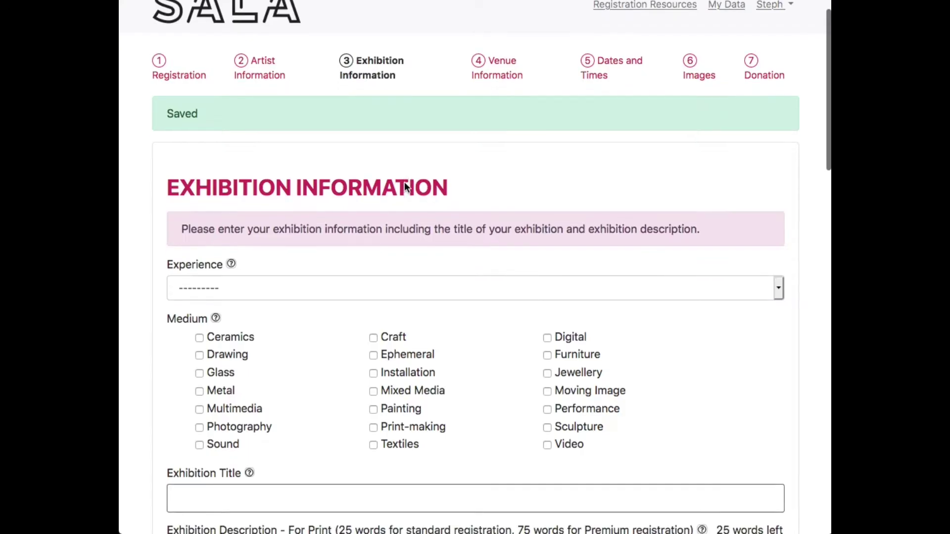
Set the exhibition's Experience level to Emerging.
scroll(405, 184, down, 1)
scroll(405, 183, down, 1)
scroll(405, 184, down, 3)
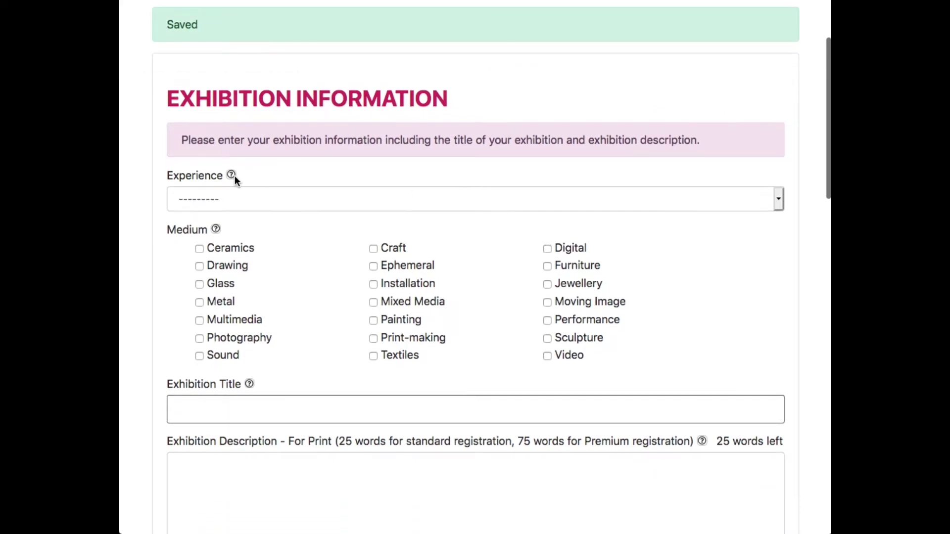
mouse_move(231, 174)
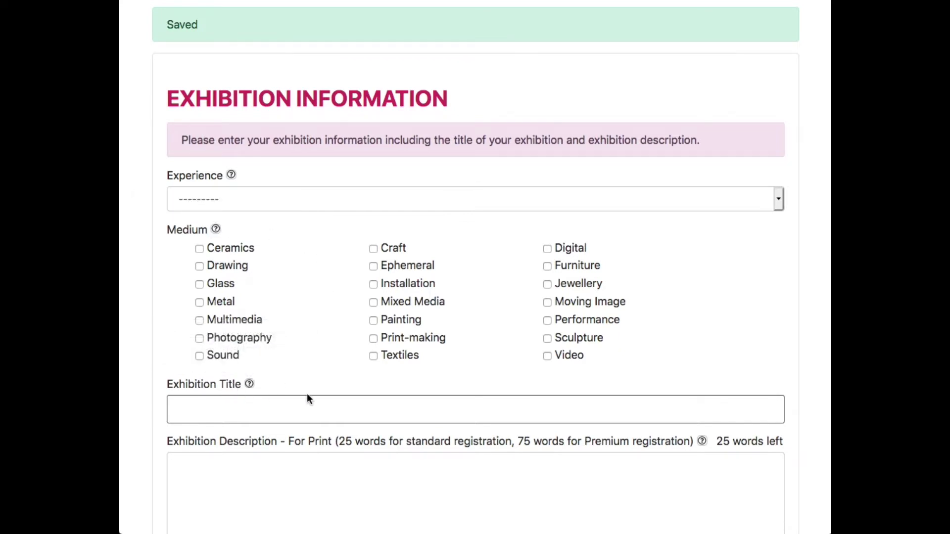
click(272, 200)
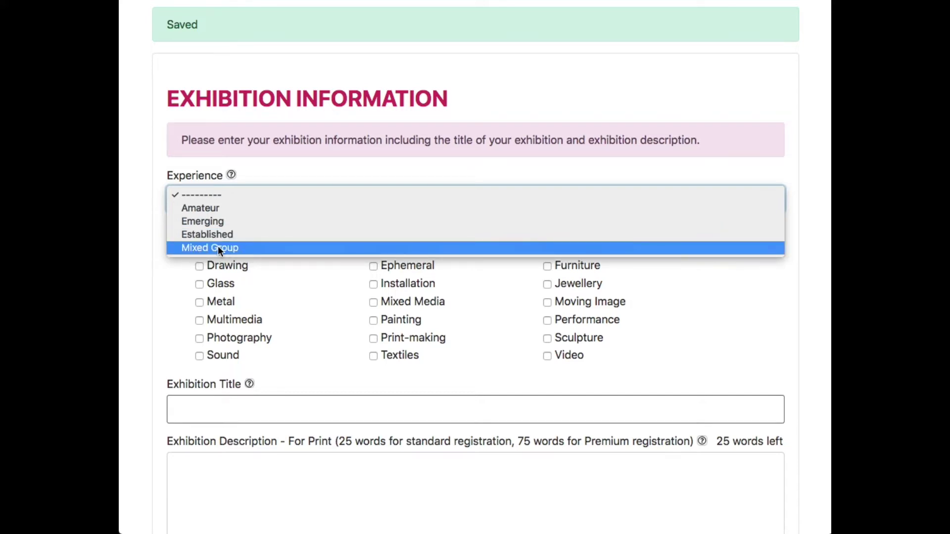
click(198, 221)
Tick Photography and Moving Image as the exhibition's medium.
scroll(176, 216, down, 2)
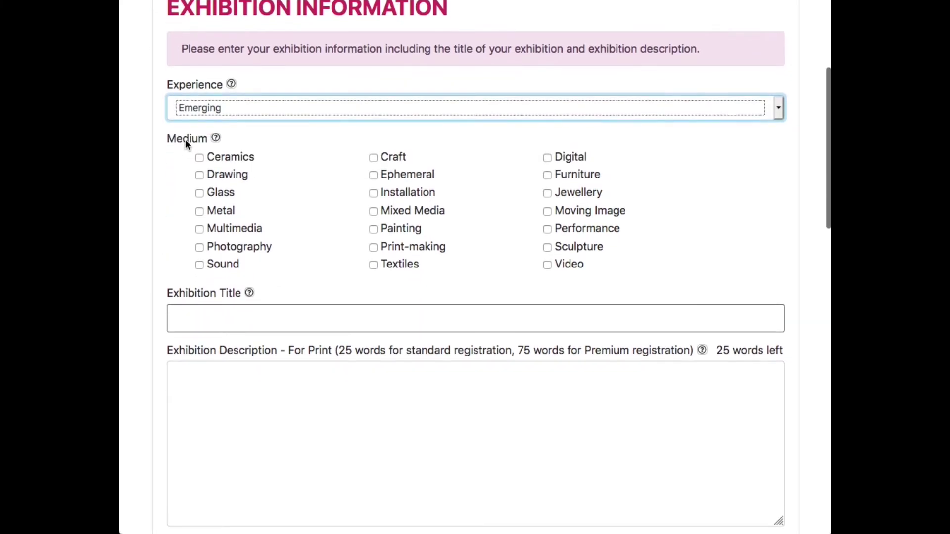
click(199, 249)
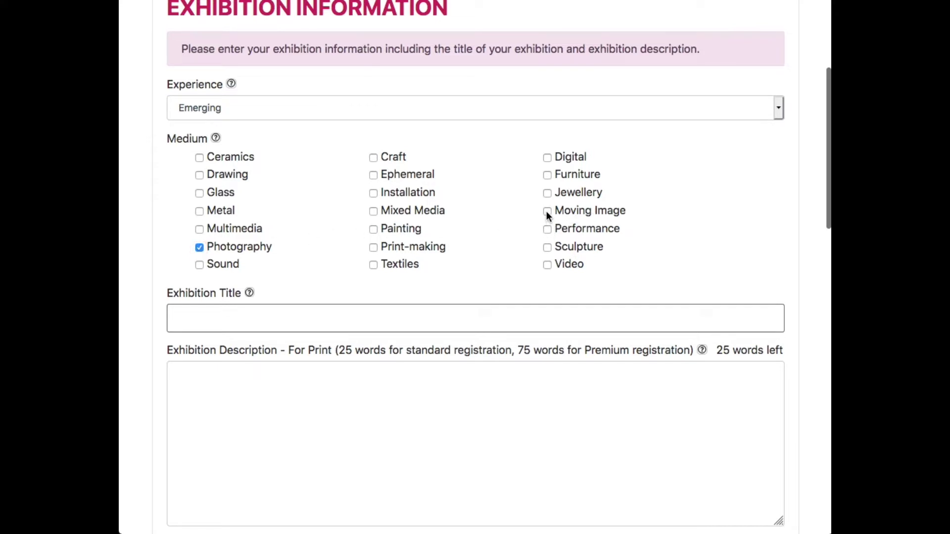
click(547, 212)
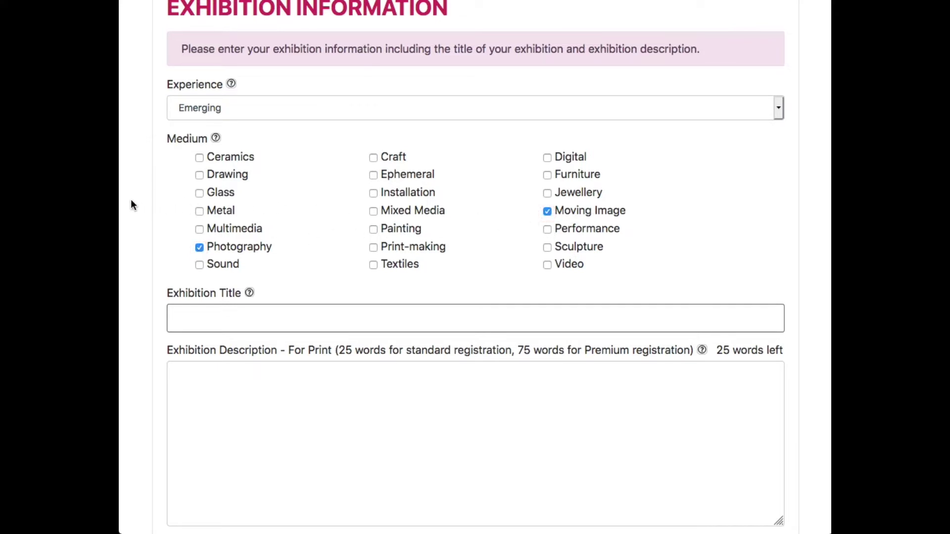
scroll(131, 204, down, 1)
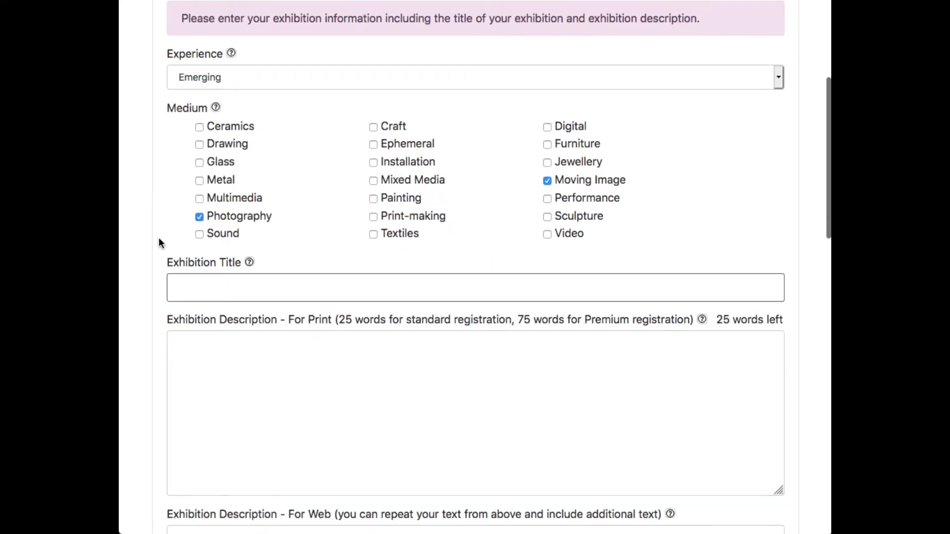
scroll(153, 233, down, 3)
Fill the Exhibition Title with 'Resilience' from the saved suggestions.
click(360, 207)
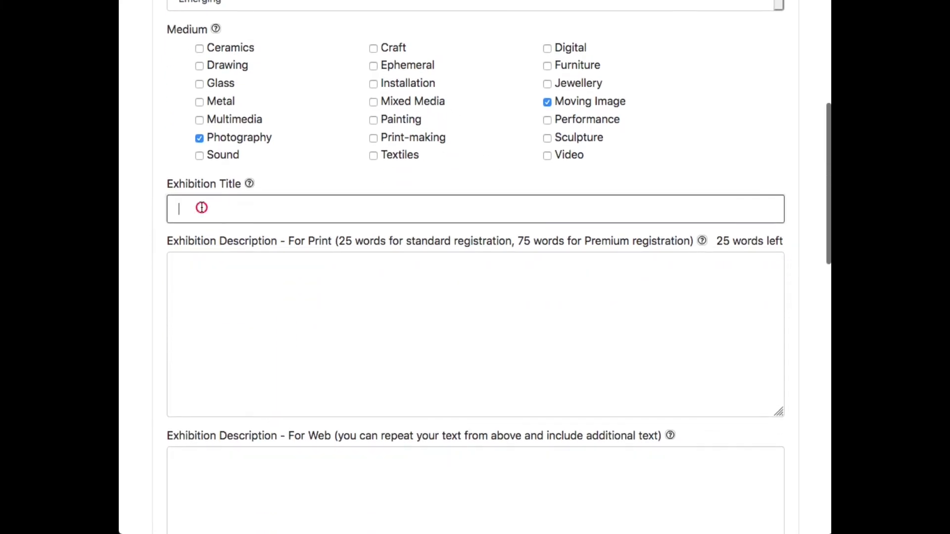
click(360, 207)
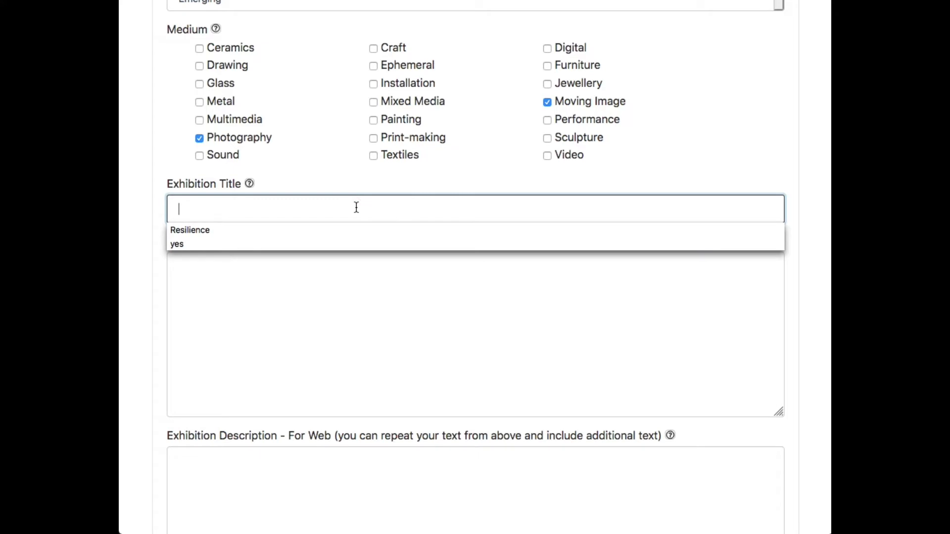
text(re)
click(268, 230)
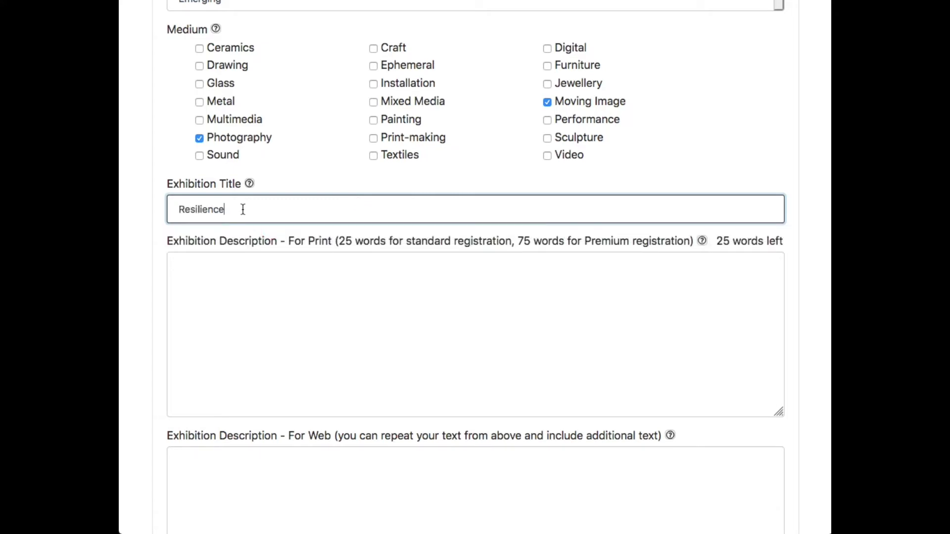
scroll(243, 209, down, 3)
scroll(243, 210, down, 2)
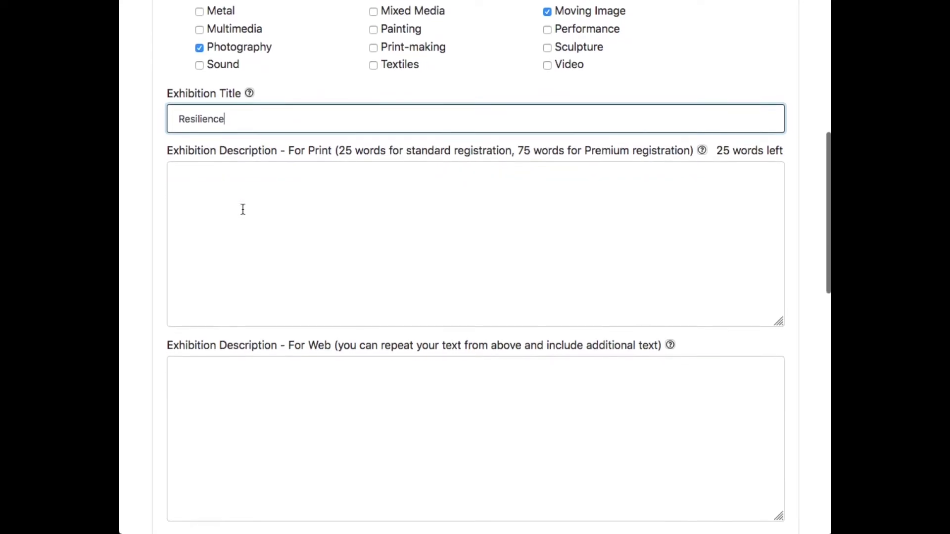
scroll(243, 209, down, 2)
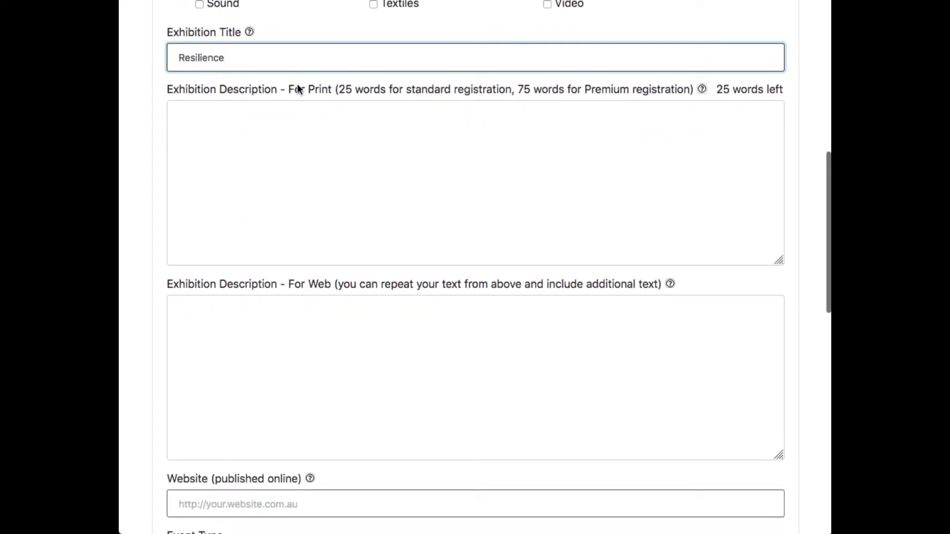
Highlight the 'For Print' wording in the print description label.
click(279, 89)
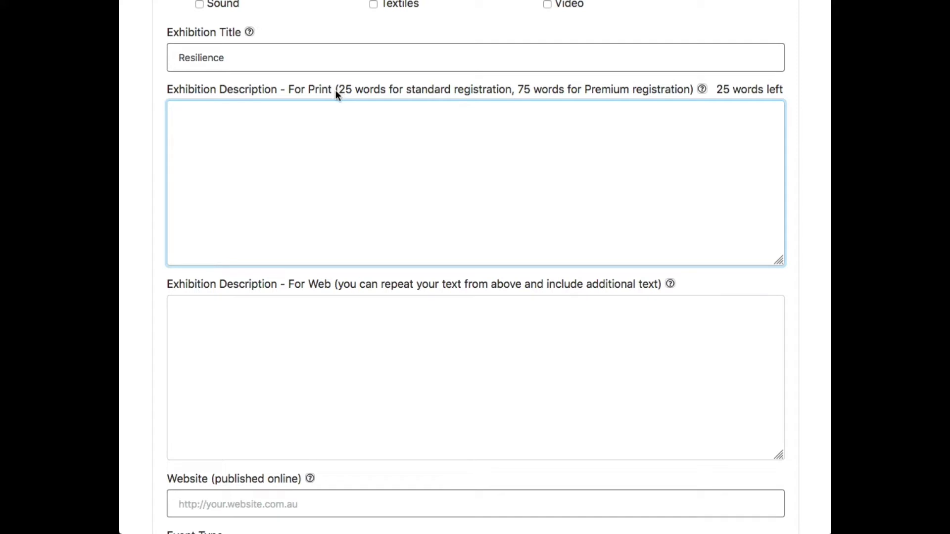
drag(336, 90, 290, 95)
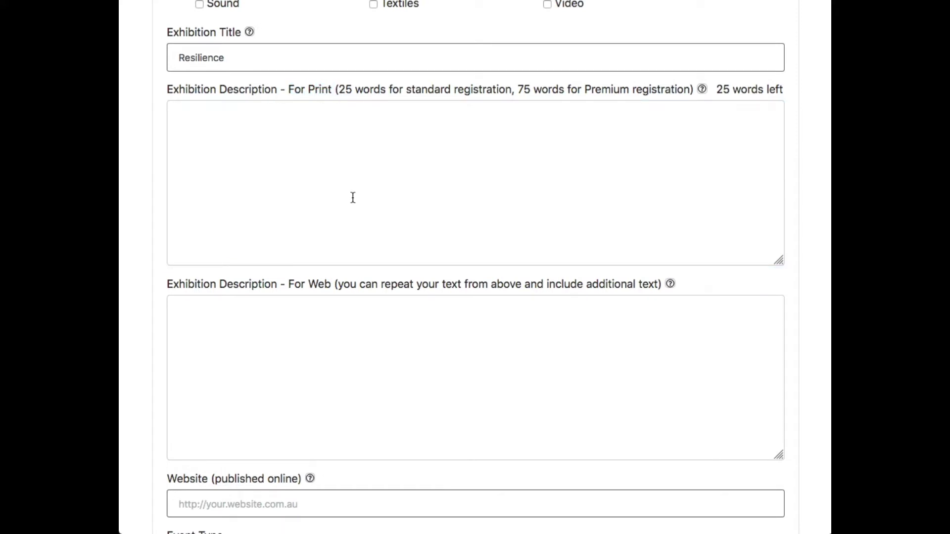
scroll(353, 198, down, 1)
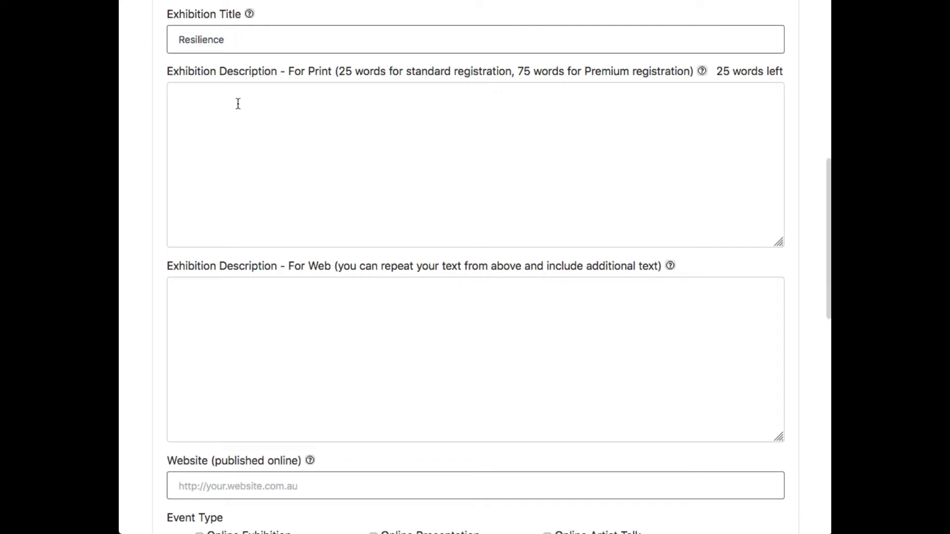
Paste the one-sentence exhibition summary into the For Print description.
click(238, 104)
click(254, 310)
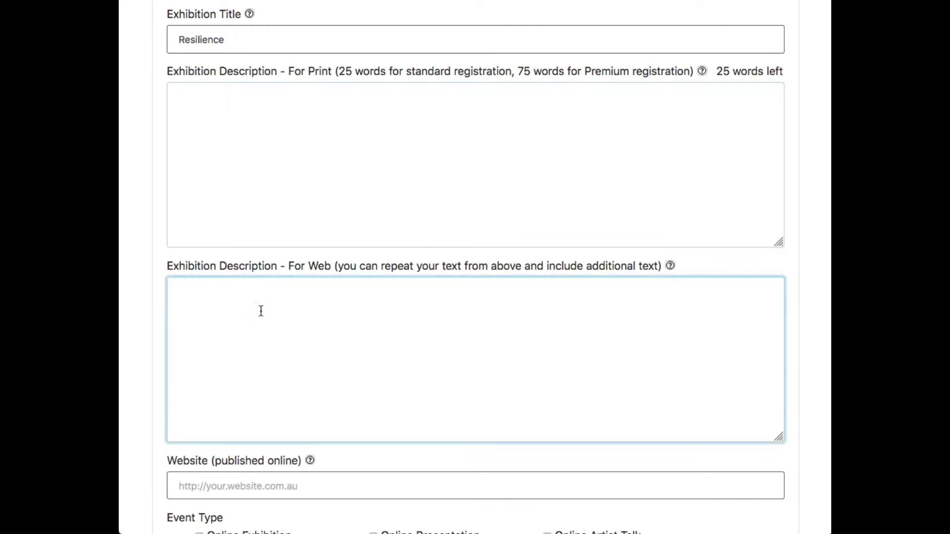
click(302, 107)
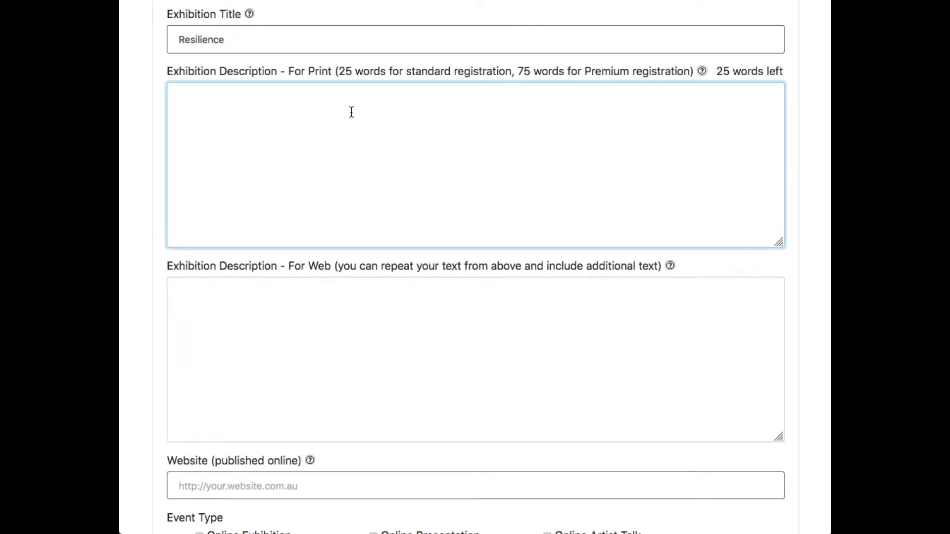
click(396, 326)
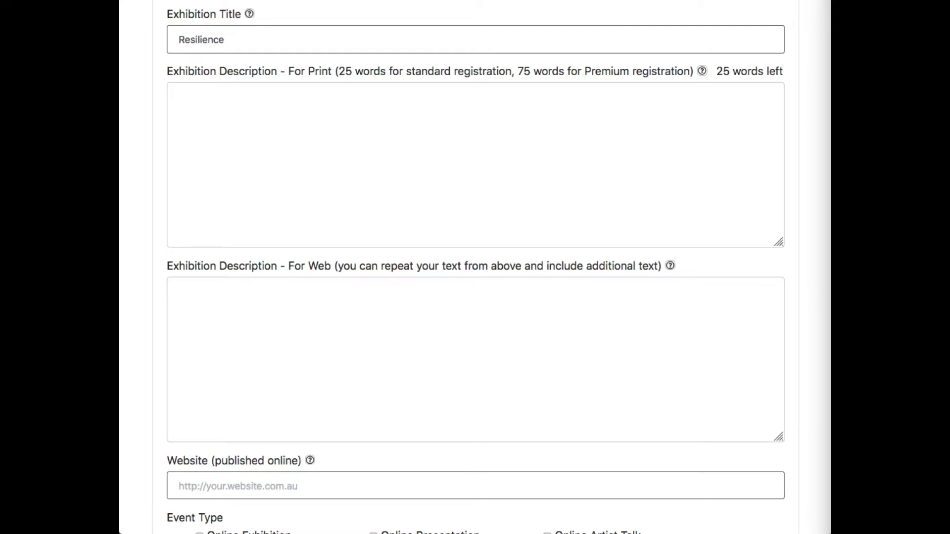
click(516, 167)
text(This photographic exhibition explores what it means to be connected to one another.)
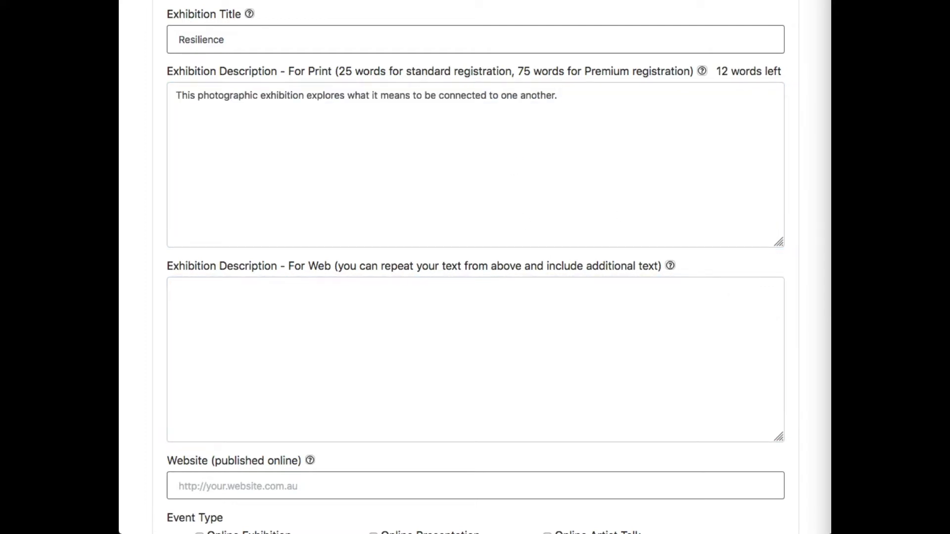
Paste the longer paragraph into the For Web description and review both texts.
click(506, 343)
click(506, 343)
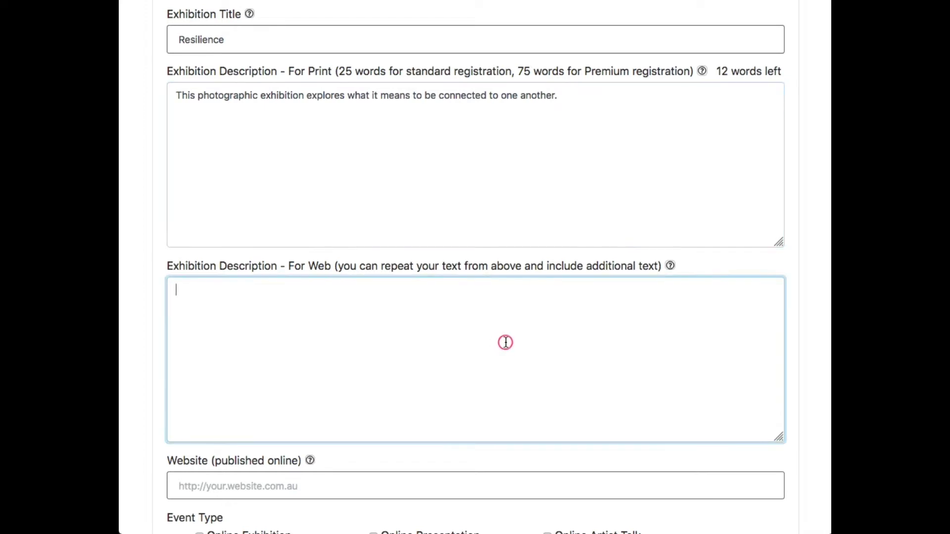
text(This photographic exhibition explores what it means to be connected to one another. I have used time of enforced isolation to reflect deeply on what it is that gives us a sense of being connected to others. Whilst maintaining physical distancing restrictions, I set out to capture a variety of tiny moments.)
click(473, 169)
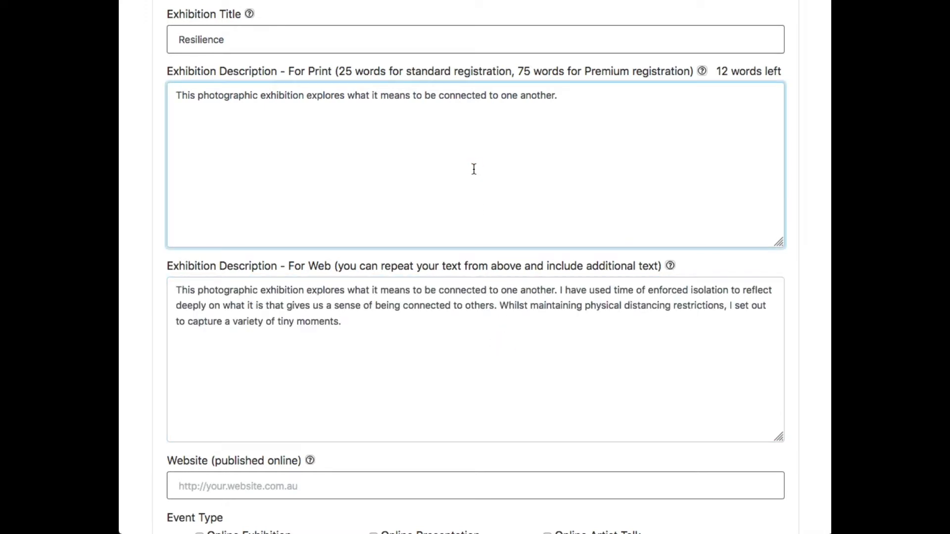
drag(559, 97, 174, 95)
click(202, 130)
click(363, 383)
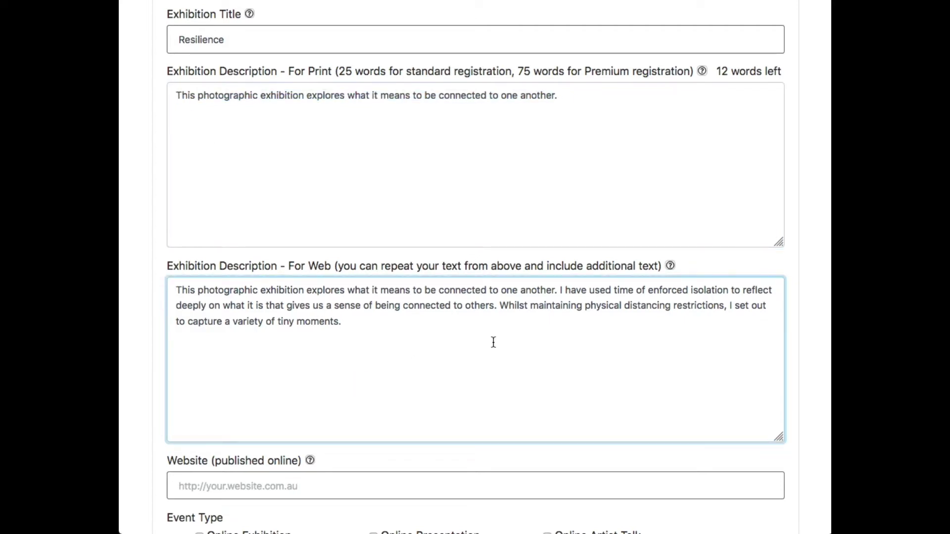
drag(375, 321, 166, 298)
click(451, 375)
Tick Online Exhibition and untick Online Artist Talk as the event type.
scroll(405, 401, down, 3)
scroll(404, 399, down, 3)
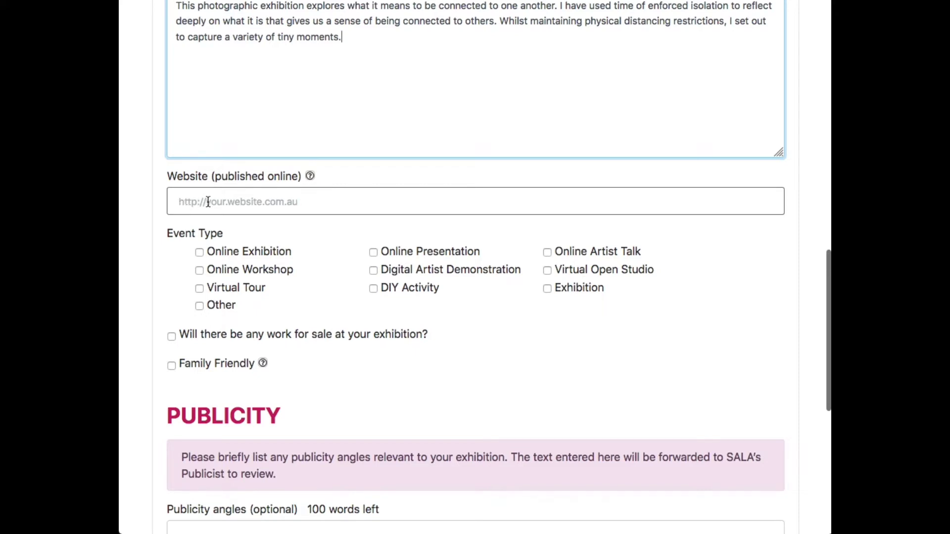
scroll(318, 251, down, 2)
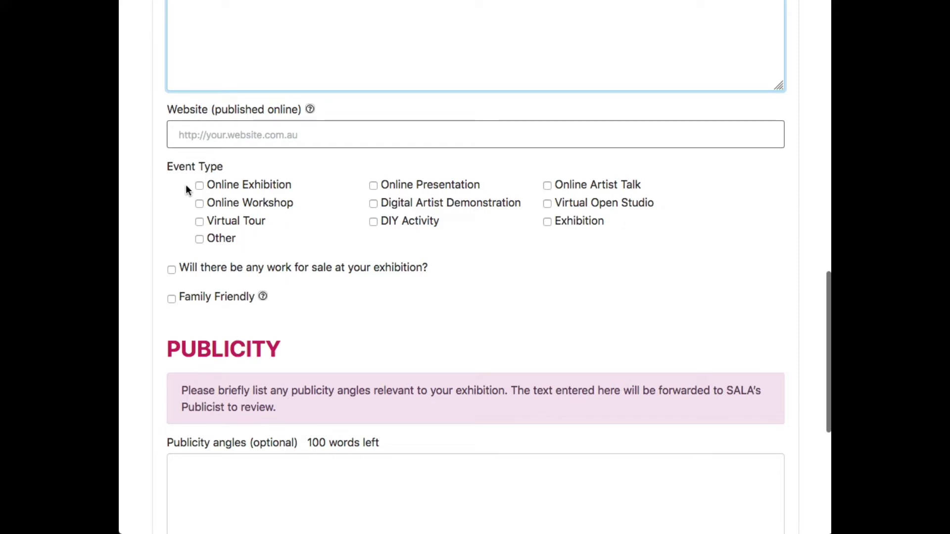
click(200, 185)
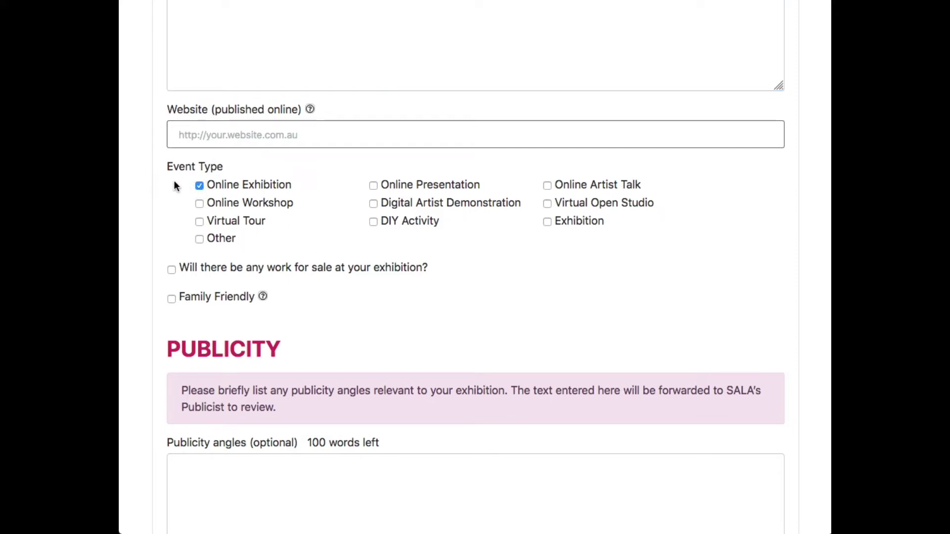
click(547, 185)
Mark that there will be work for sale at the exhibition.
scroll(212, 239, down, 3)
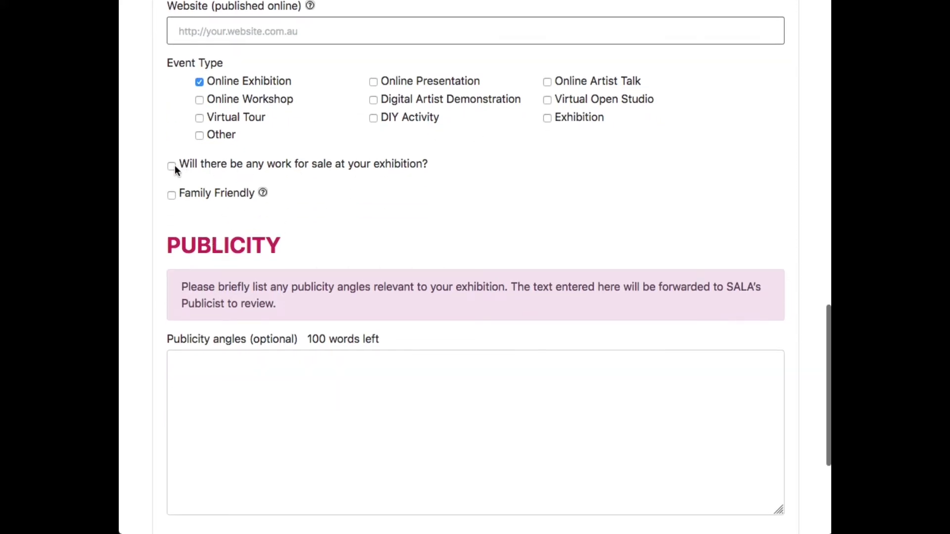
click(172, 166)
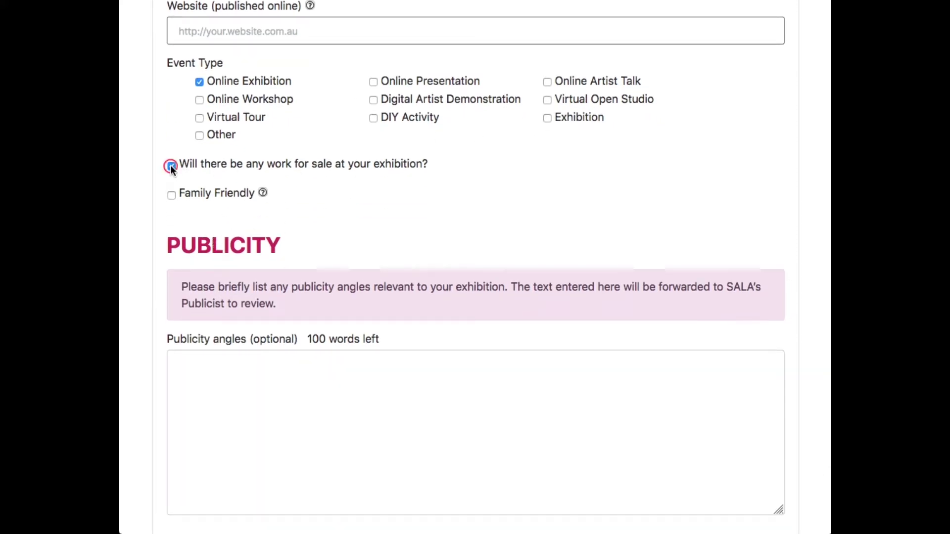
scroll(374, 187, down, 1)
mouse_move(262, 157)
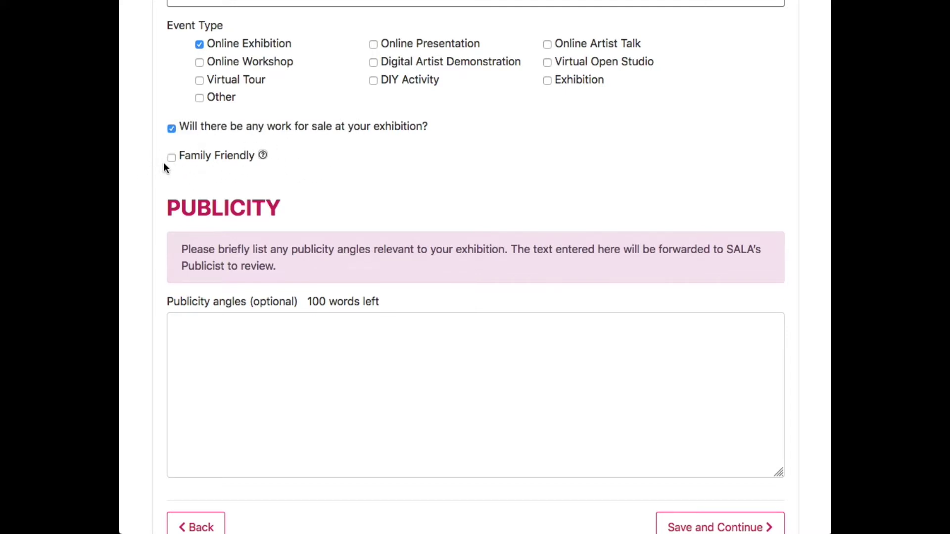
scroll(165, 168, down, 4)
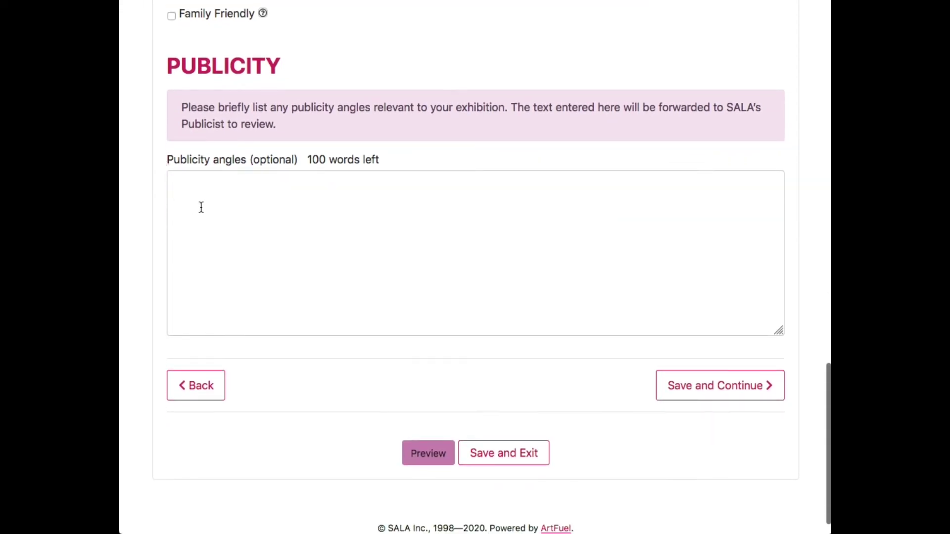
Paste publicity angles about three artist generations and a first solo exhibition, then save.
click(251, 204)
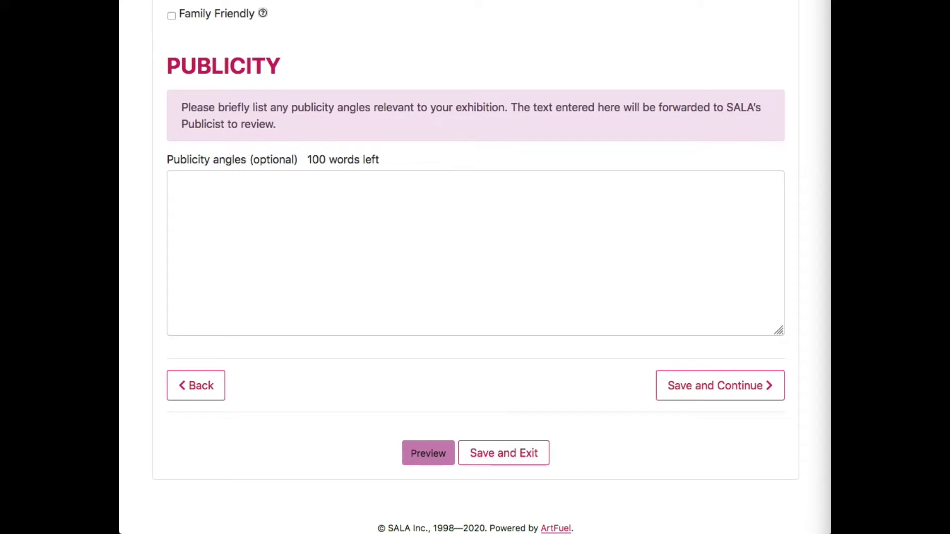
click(369, 209)
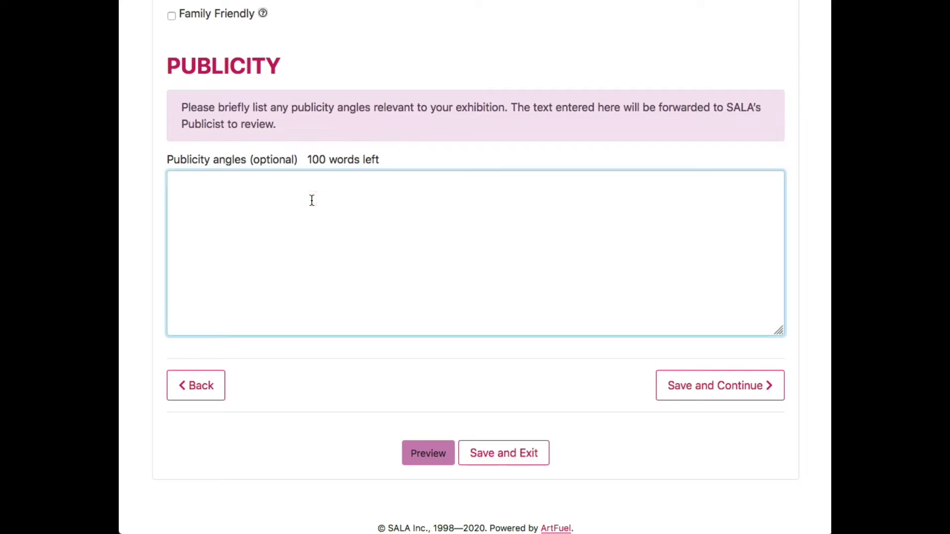
text(There are three generations of artists in this exhibition. First ever solo exhibition)
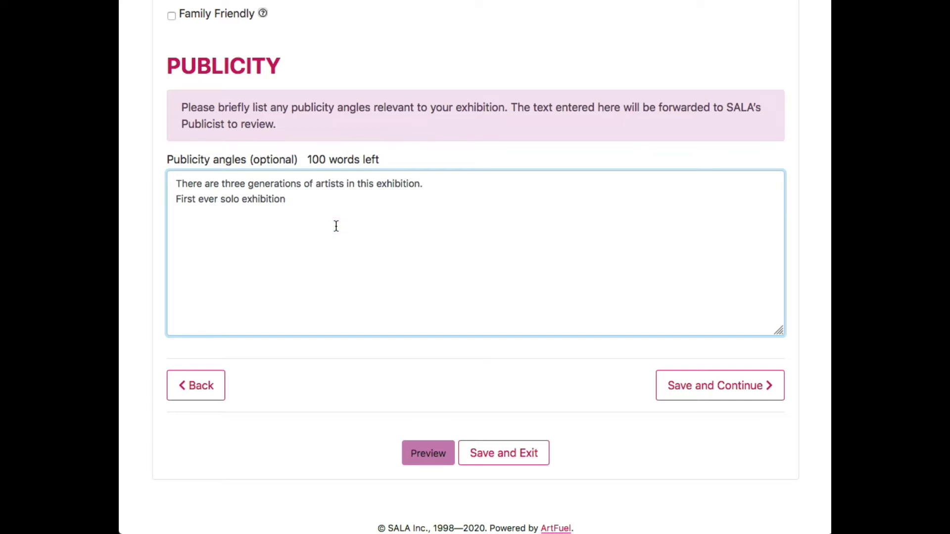
click(317, 203)
click(307, 198)
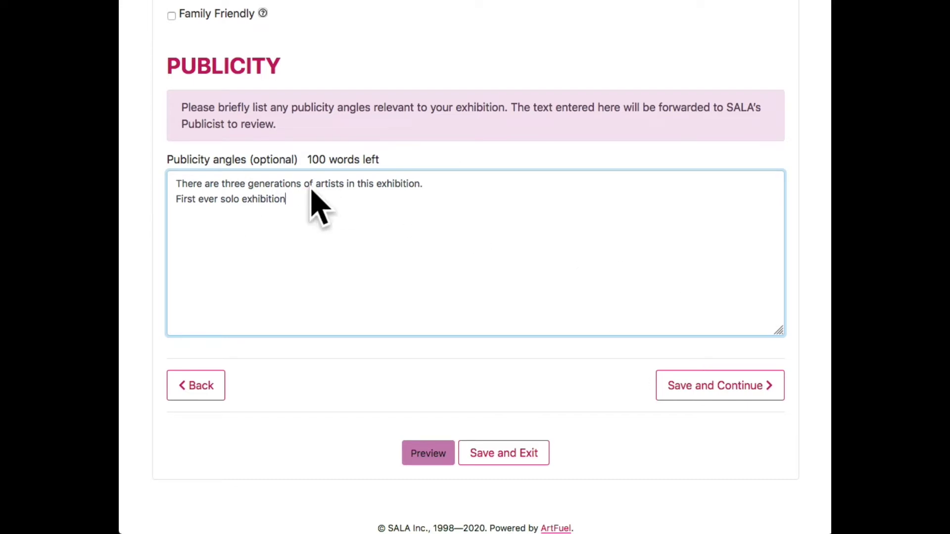
click(714, 391)
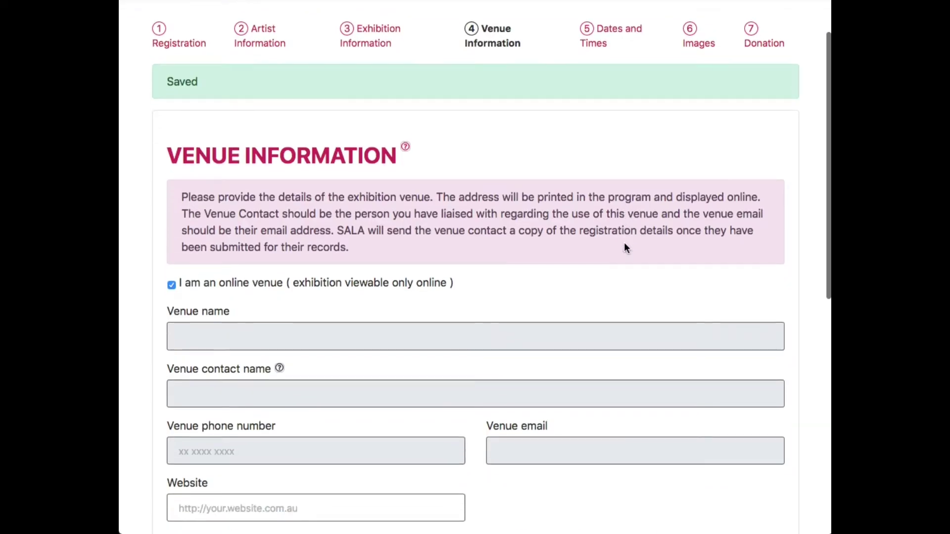
Fill the venue website field from a saved suggestion.
scroll(625, 245, down, 1)
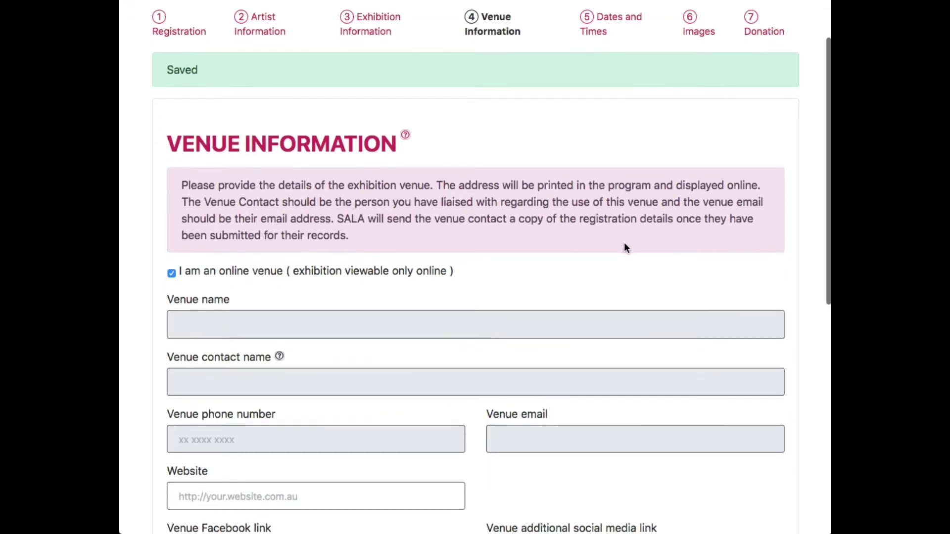
scroll(624, 244, down, 3)
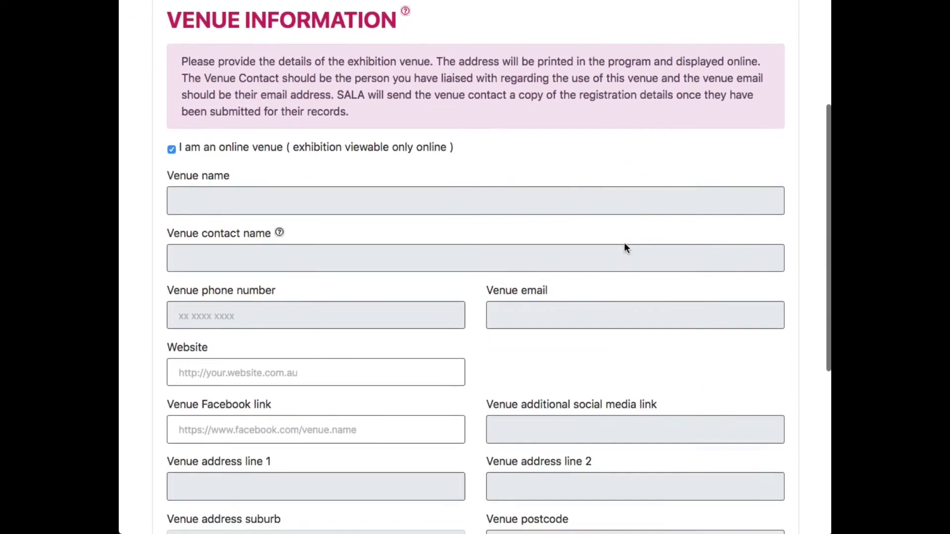
scroll(624, 245, up, 1)
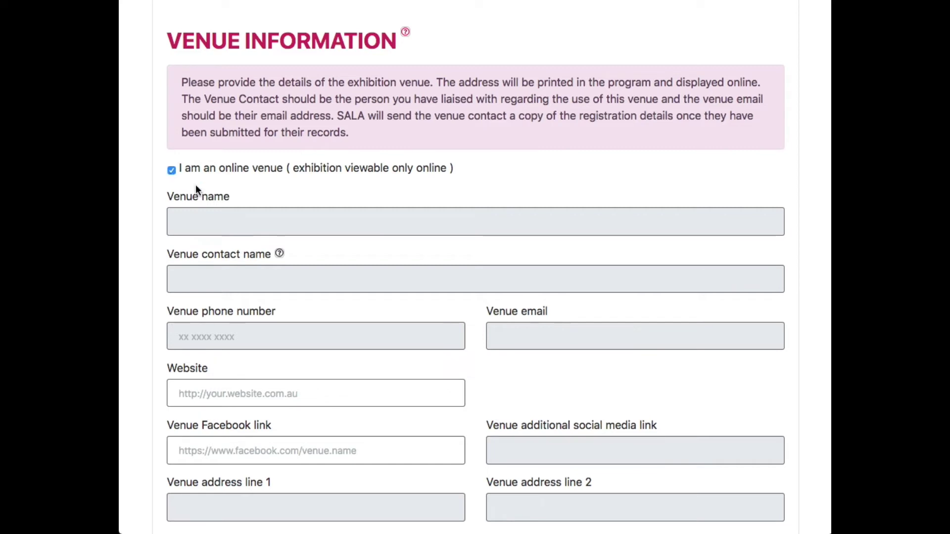
scroll(318, 288, down, 5)
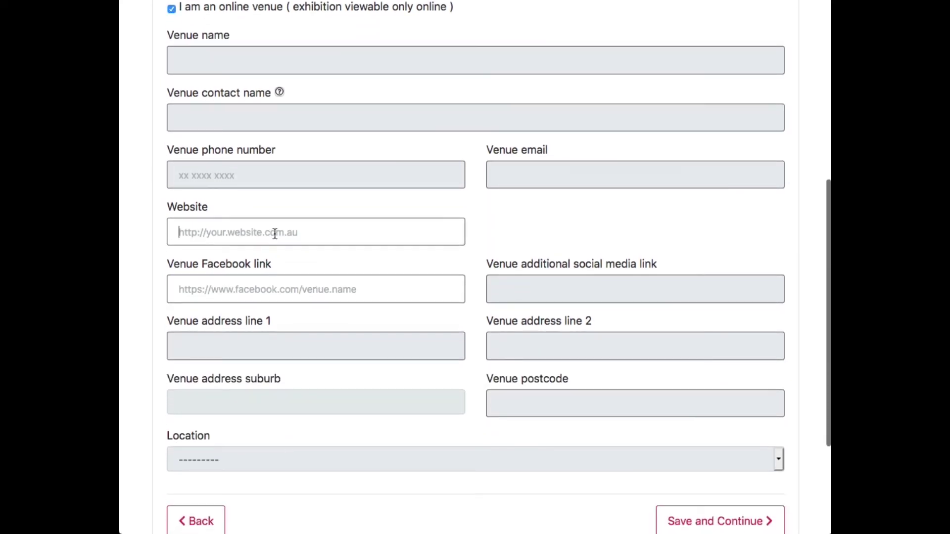
click(276, 233)
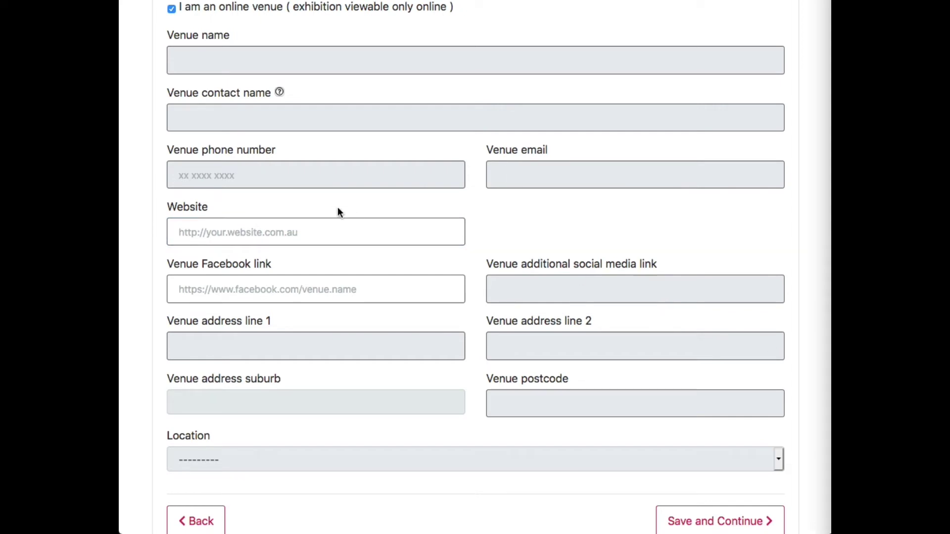
click(312, 207)
click(290, 229)
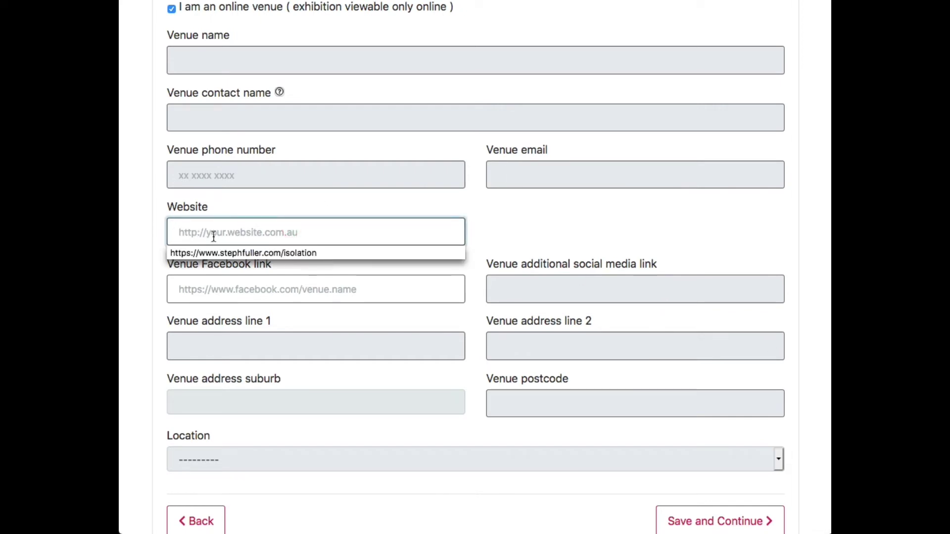
key(Down)
key(Return)
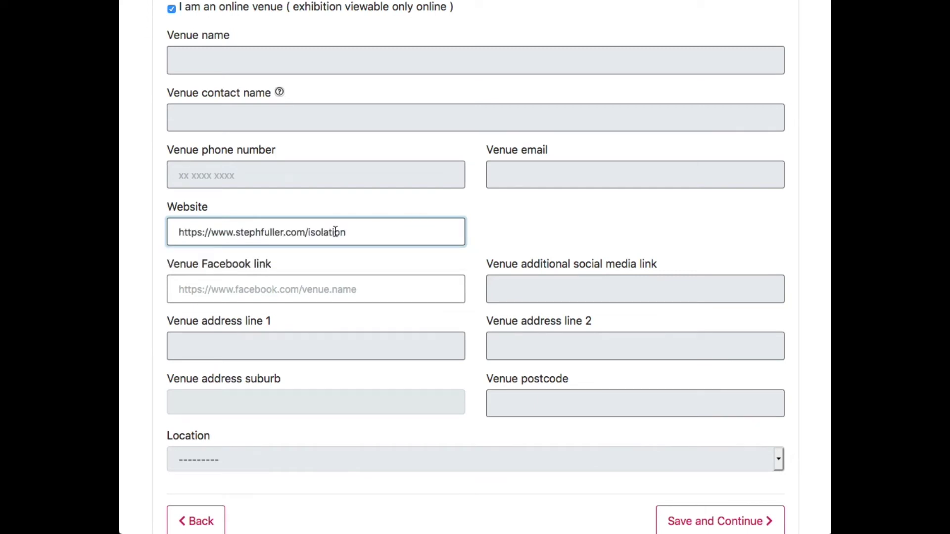
drag(356, 232, 307, 233)
click(359, 229)
Clear the venue website and mark the venue as a physical, not online, venue.
scroll(401, 235, down, 2)
scroll(401, 235, down, 3)
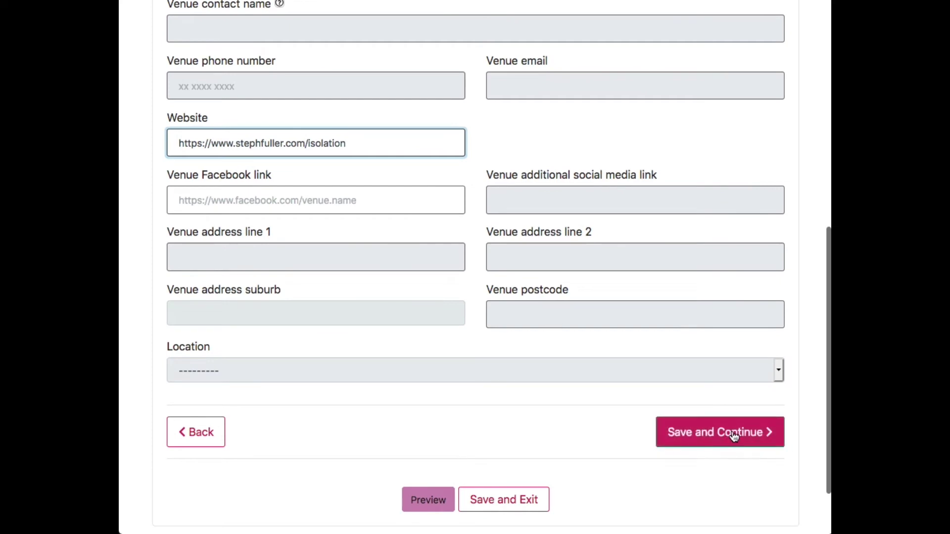
triple_click(252, 129)
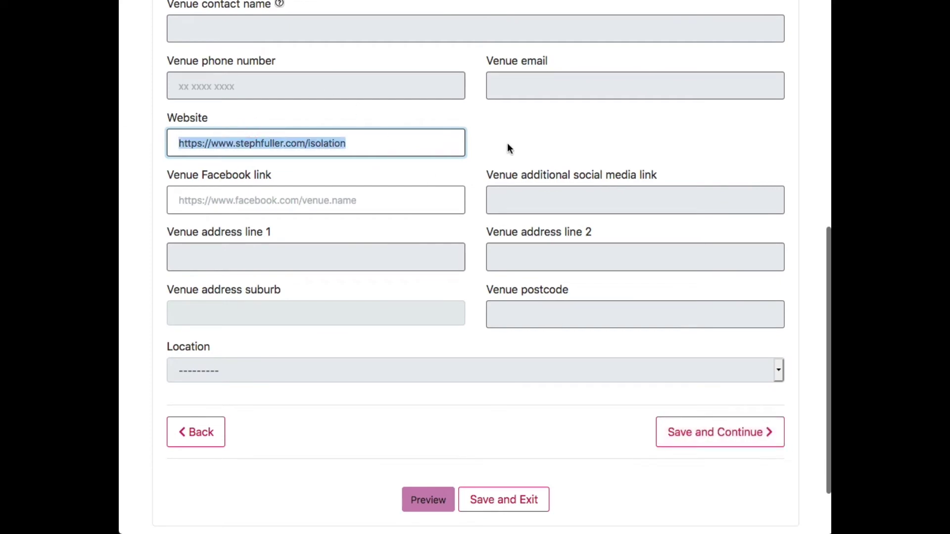
key(BackSpace)
scroll(509, 168, up, 5)
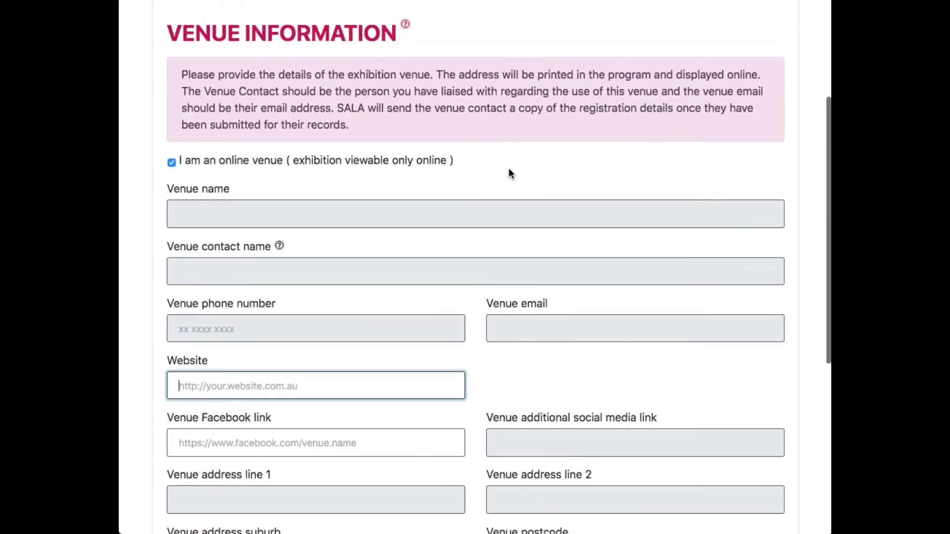
click(171, 163)
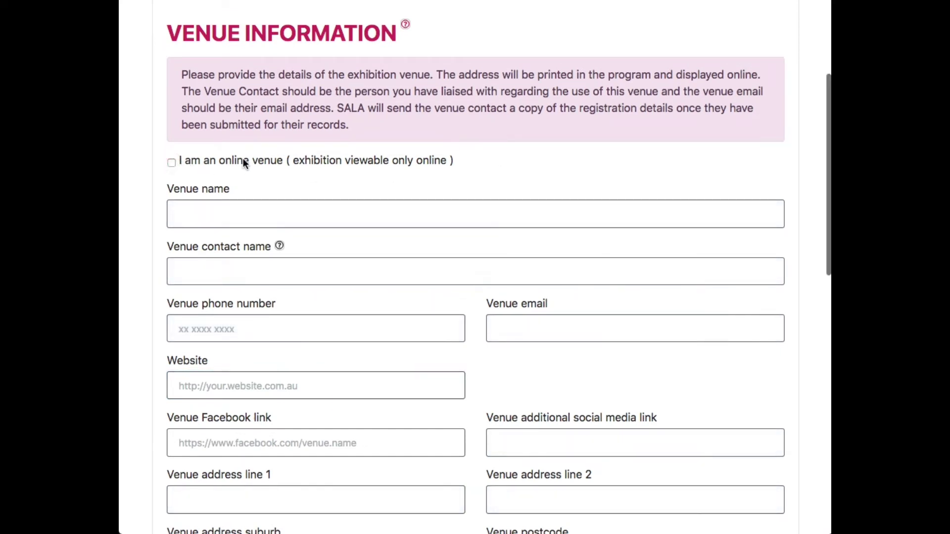
Enter venue name Cafe on the Corner, plus the contact's name, phone and e-mail from suggestions.
scroll(297, 210, down, 1)
scroll(302, 213, down, 2)
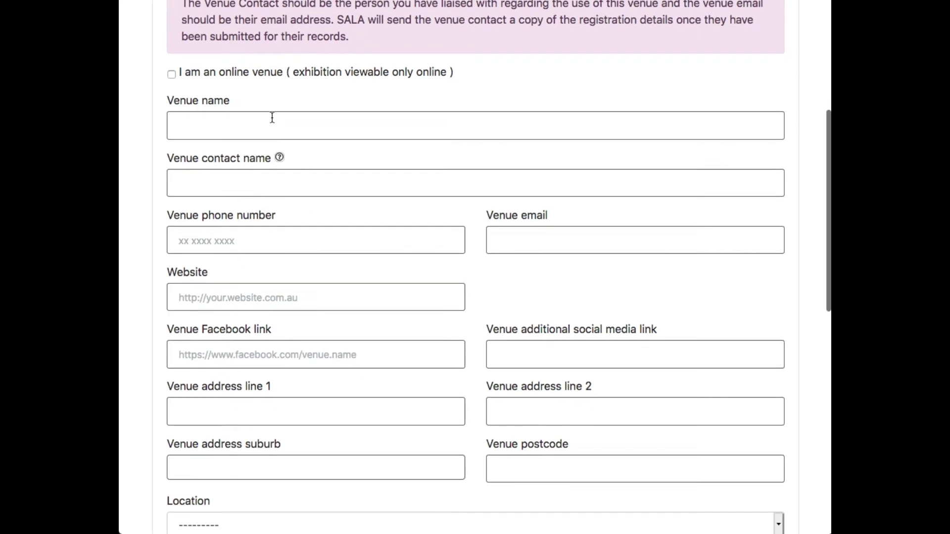
click(275, 123)
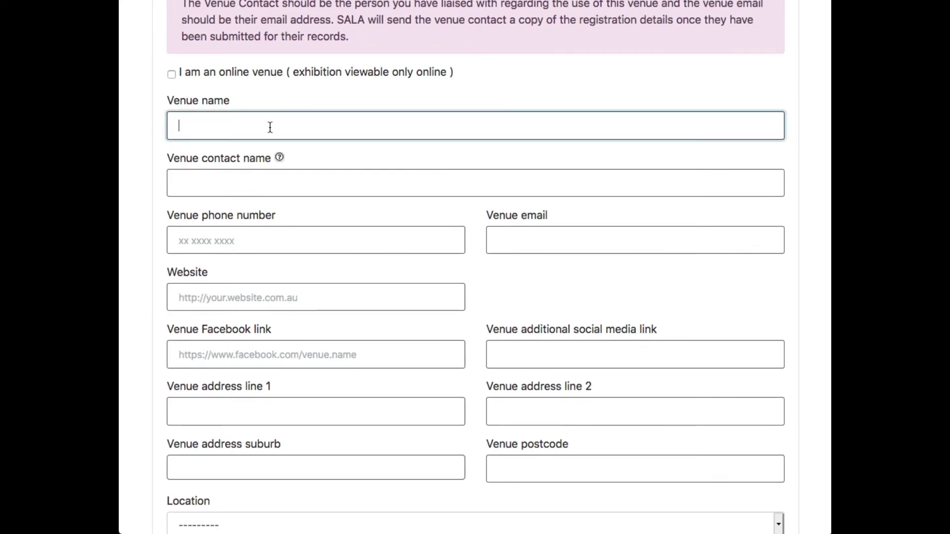
text(c)
click(261, 145)
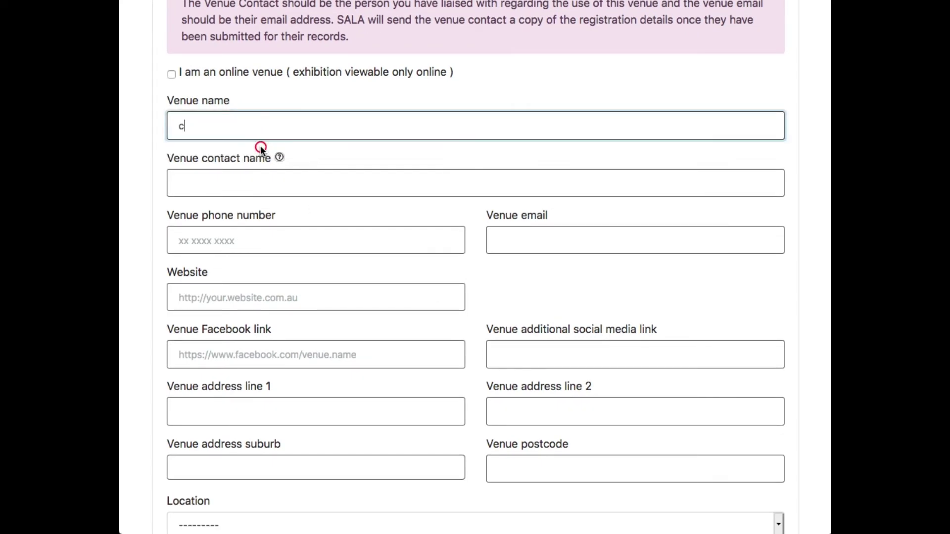
click(256, 179)
text(G)
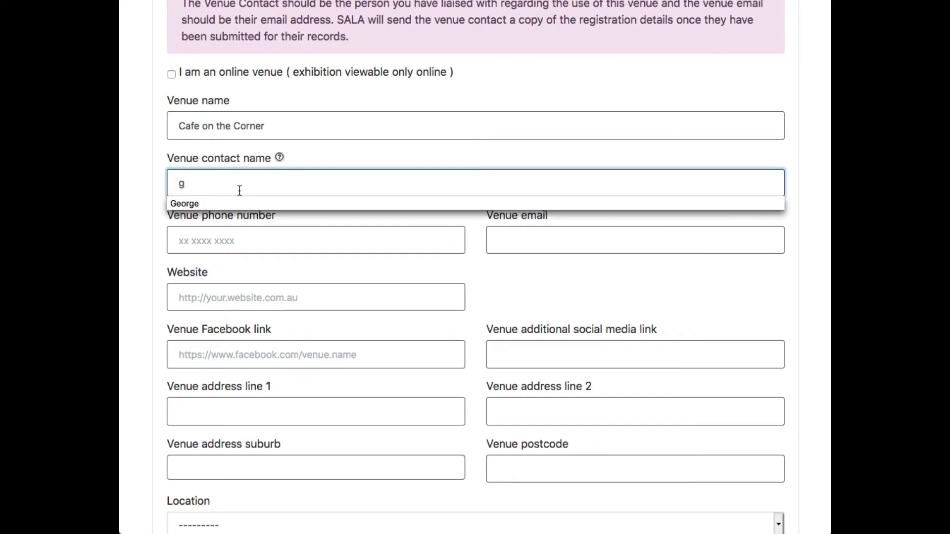
click(231, 198)
click(229, 234)
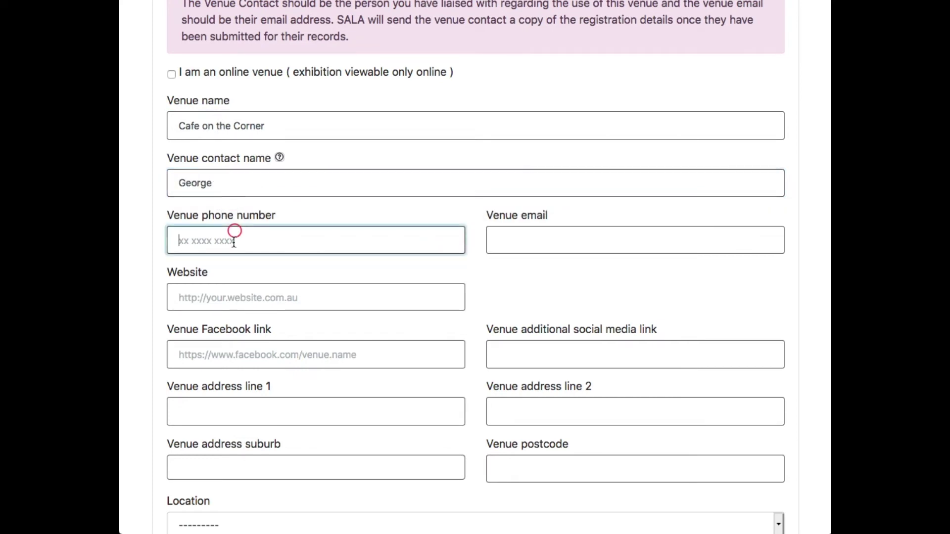
click(221, 259)
click(582, 247)
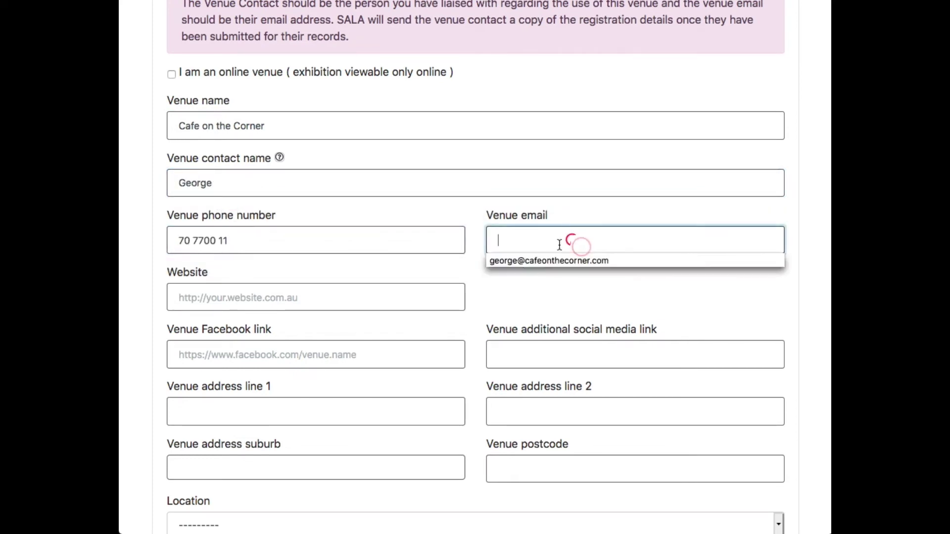
click(515, 262)
click(207, 293)
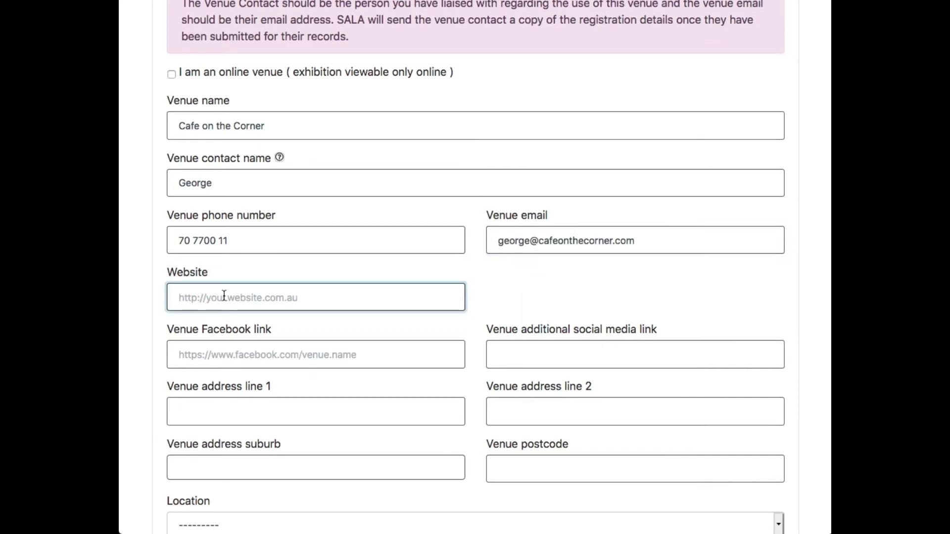
Fill the venue street address from autocomplete and choose suburb Adelaide.
scroll(364, 295, down, 3)
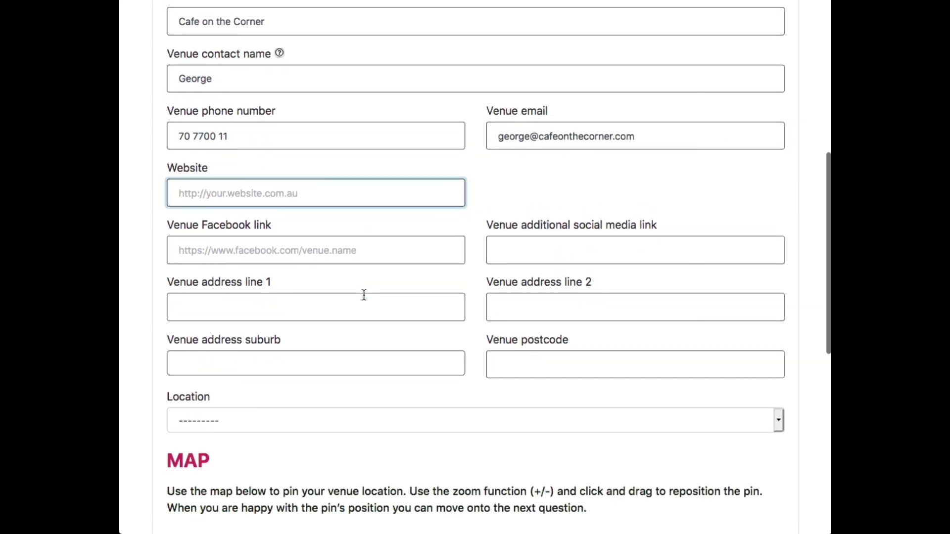
scroll(364, 295, down, 1)
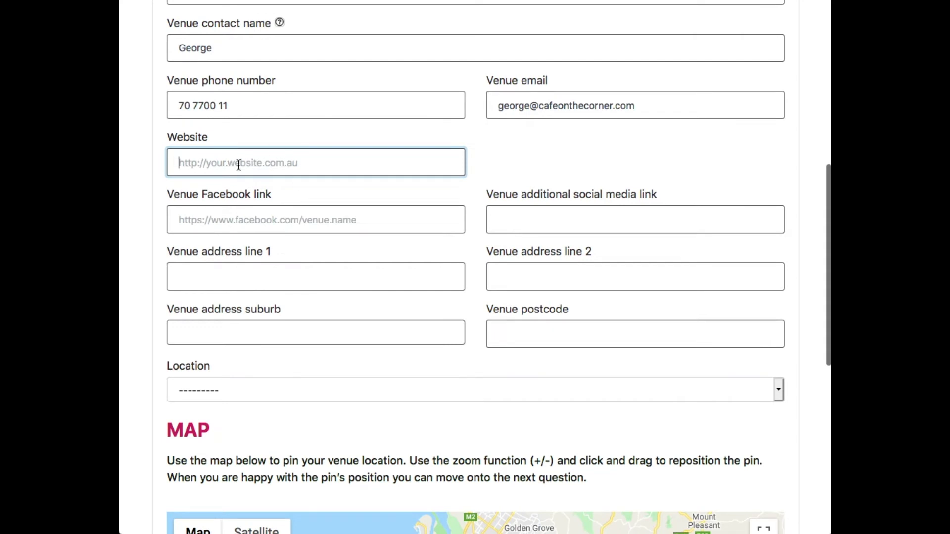
scroll(298, 261, down, 1)
click(283, 247)
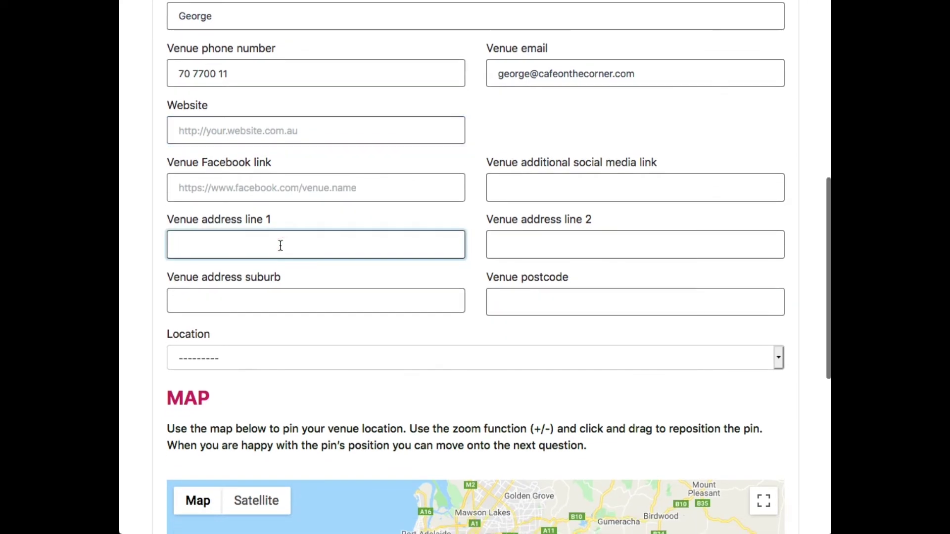
click(210, 277)
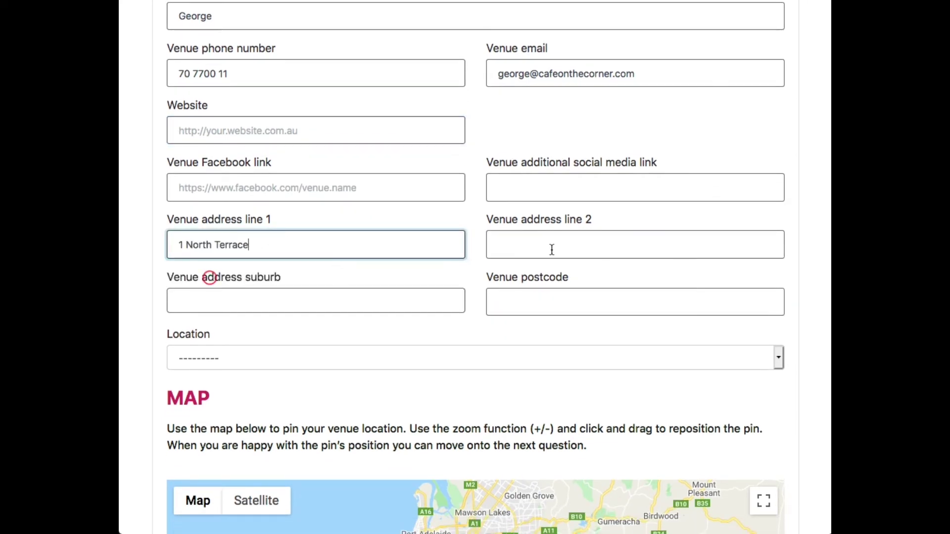
click(284, 303)
scroll(212, 304, down, 1)
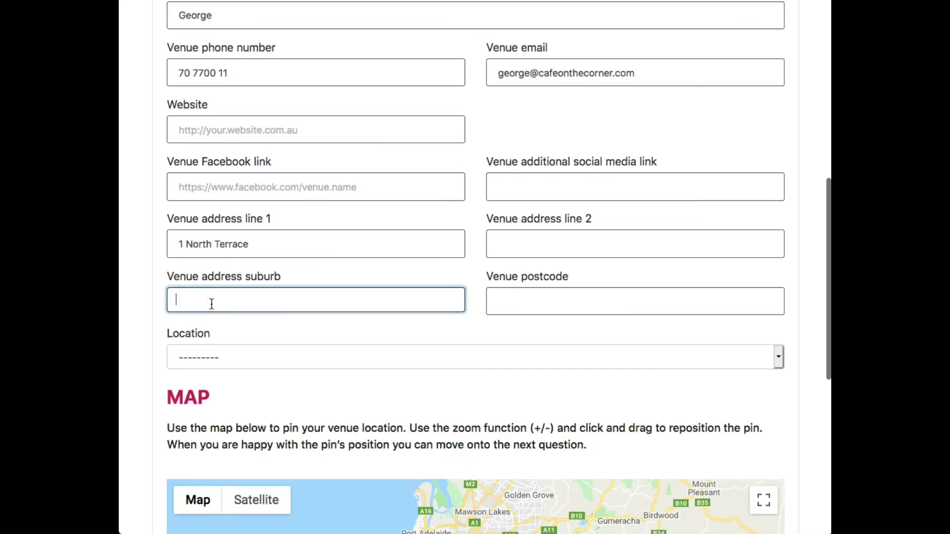
text(a)
click(208, 325)
Enter postcode 5000 and keep location City of Adelaide/North Adelaide.
click(562, 293)
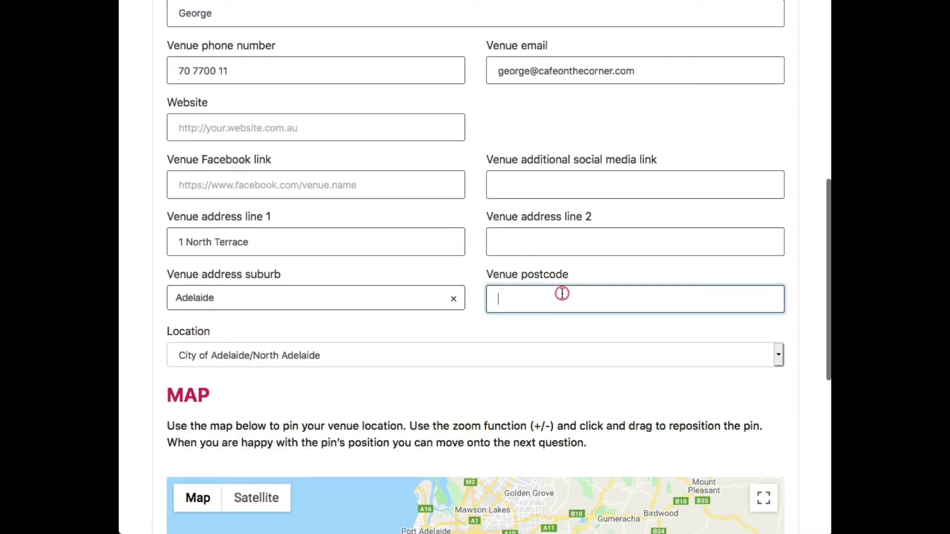
text(500)
click(533, 316)
scroll(435, 301, down, 1)
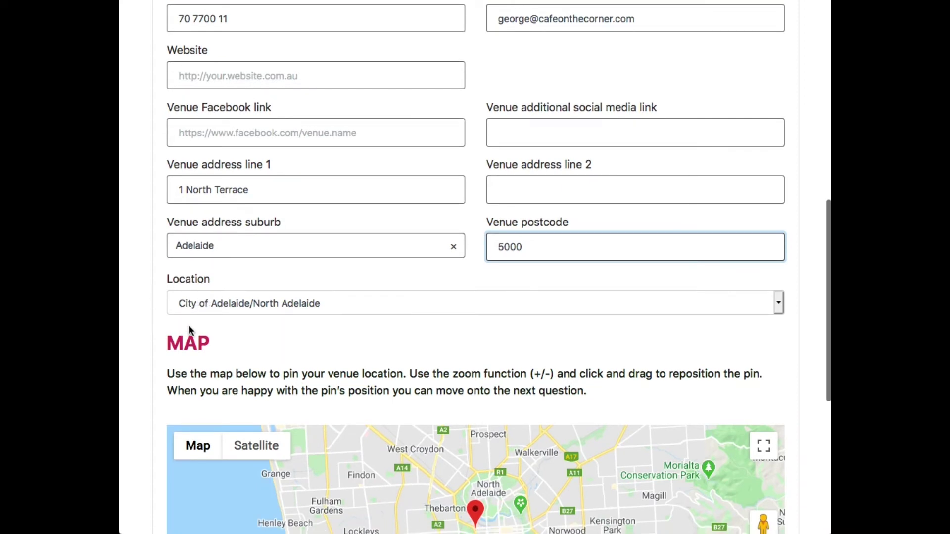
click(295, 304)
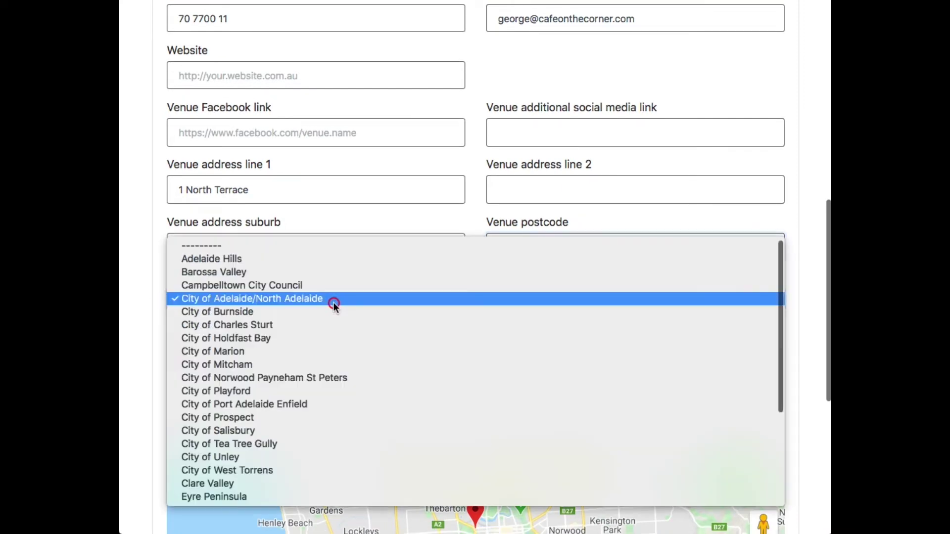
click(284, 299)
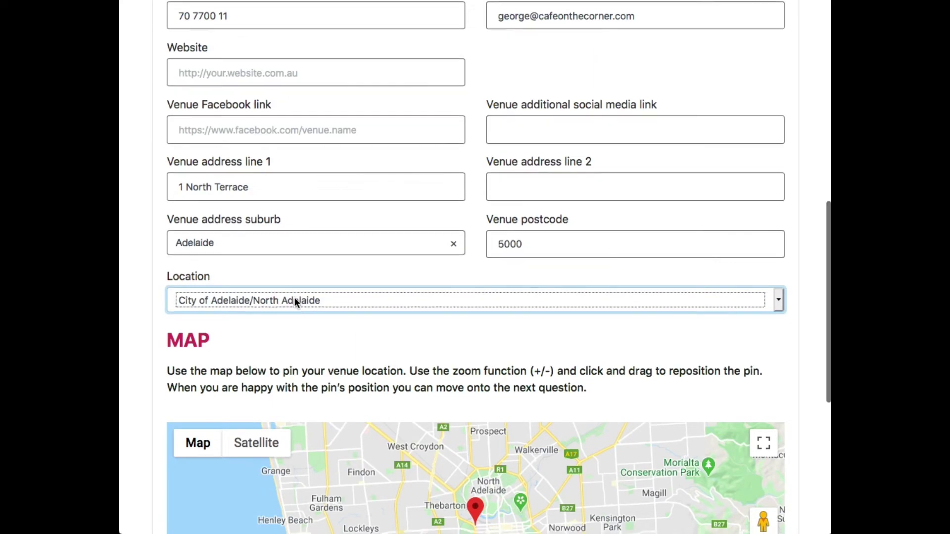
scroll(295, 298, down, 5)
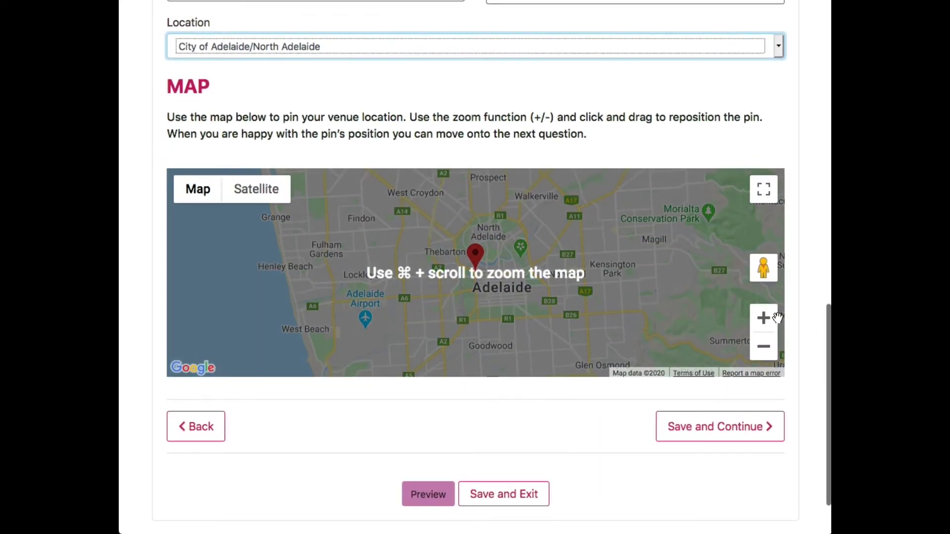
Zoom the map to street level, nudge the venue pin just east of Port Rd, and save.
click(764, 317)
click(765, 317)
click(766, 318)
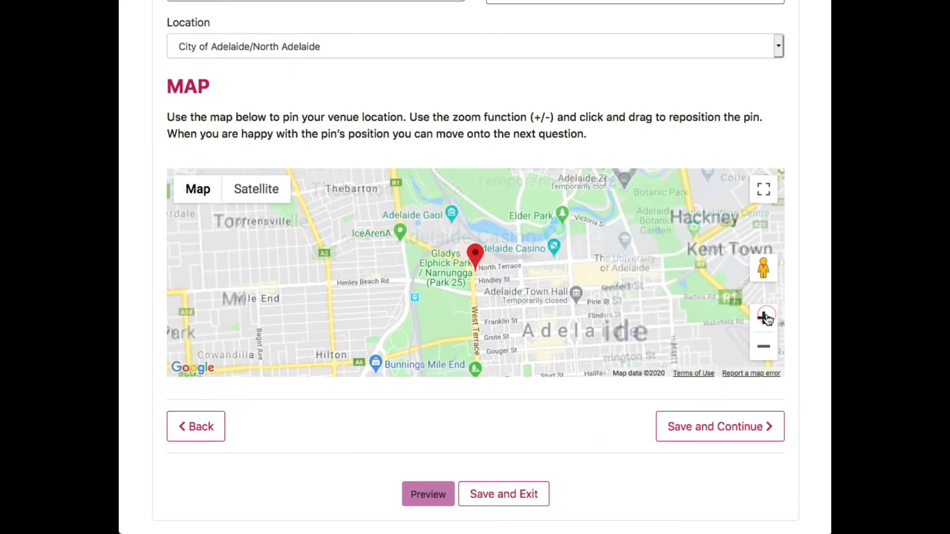
click(766, 317)
click(764, 317)
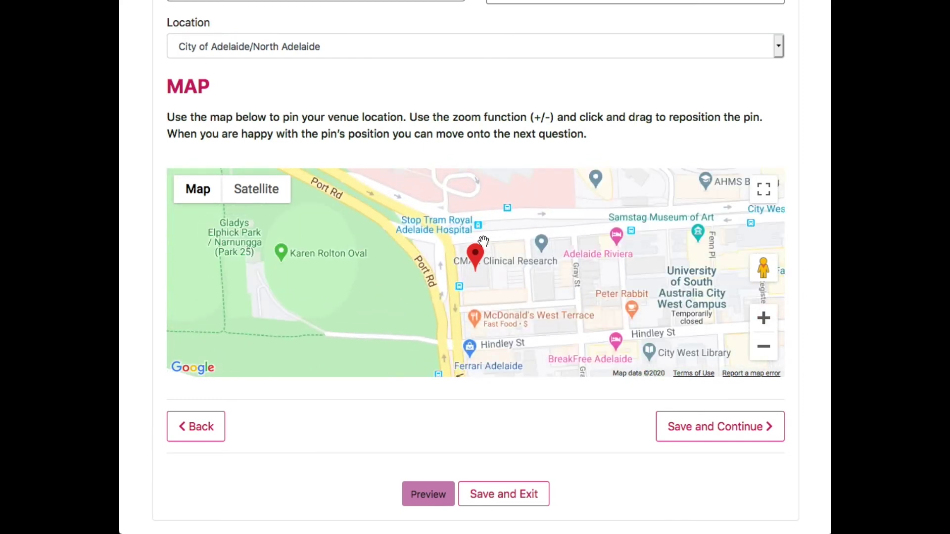
mouse_move(476, 256)
mouse_down()
mouse_move(488, 240)
mouse_move(632, 245)
mouse_move(534, 227)
mouse_move(521, 293)
mouse_move(547, 269)
mouse_move(478, 242)
mouse_move(468, 256)
mouse_up()
click(771, 437)
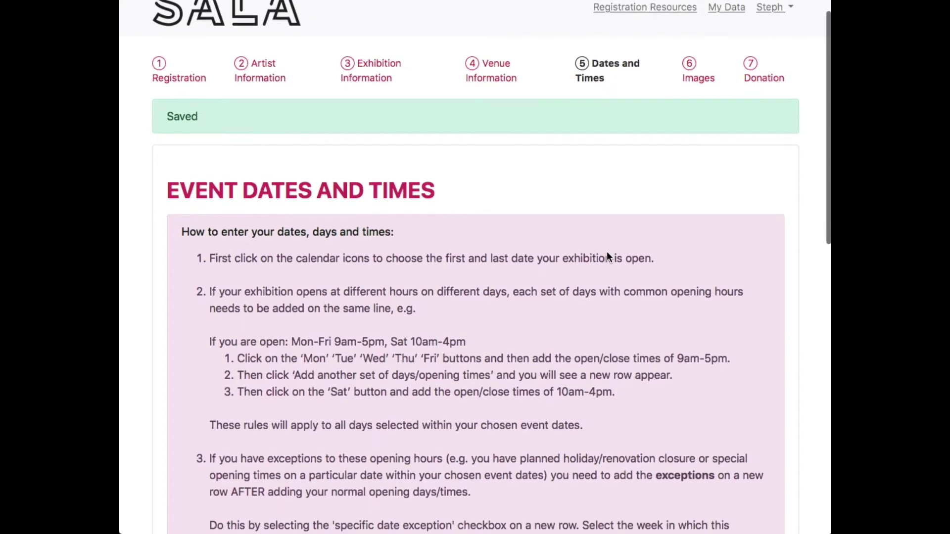
Set the event end date to 31/08/2020 and mark Monday as an open day.
scroll(609, 256, down, 5)
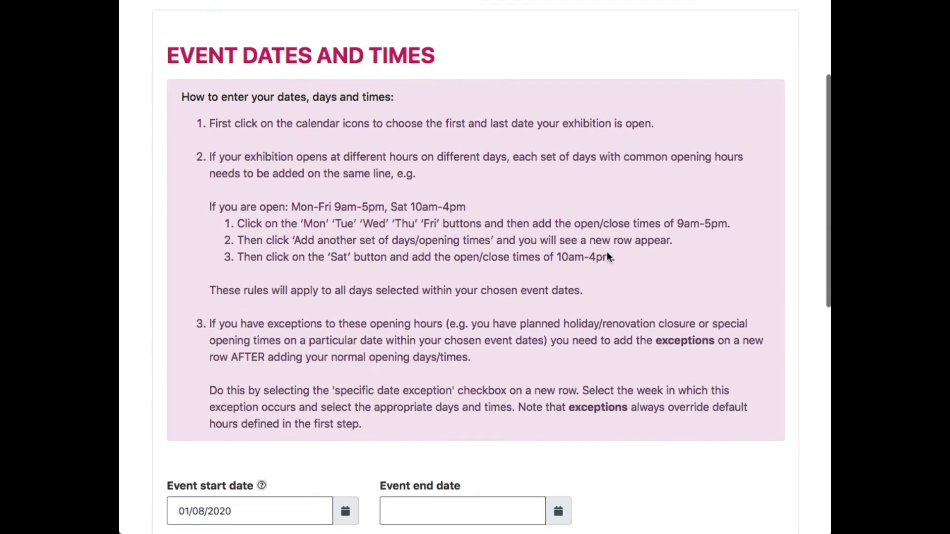
scroll(608, 253, down, 6)
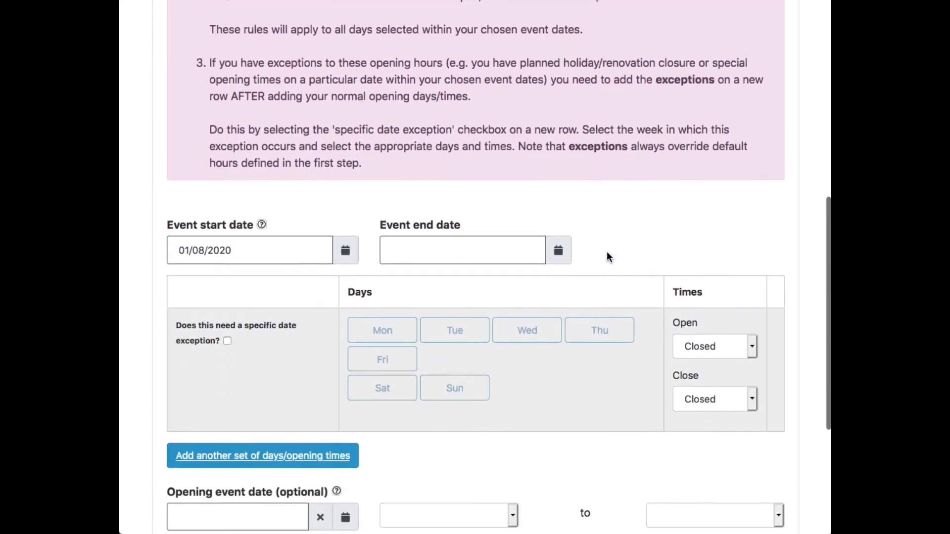
scroll(608, 253, down, 1)
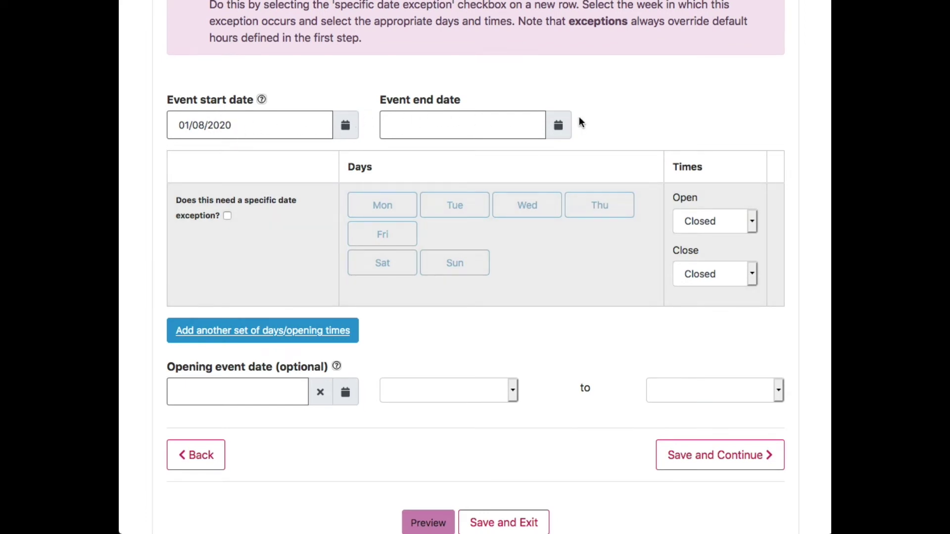
click(562, 127)
click(521, 155)
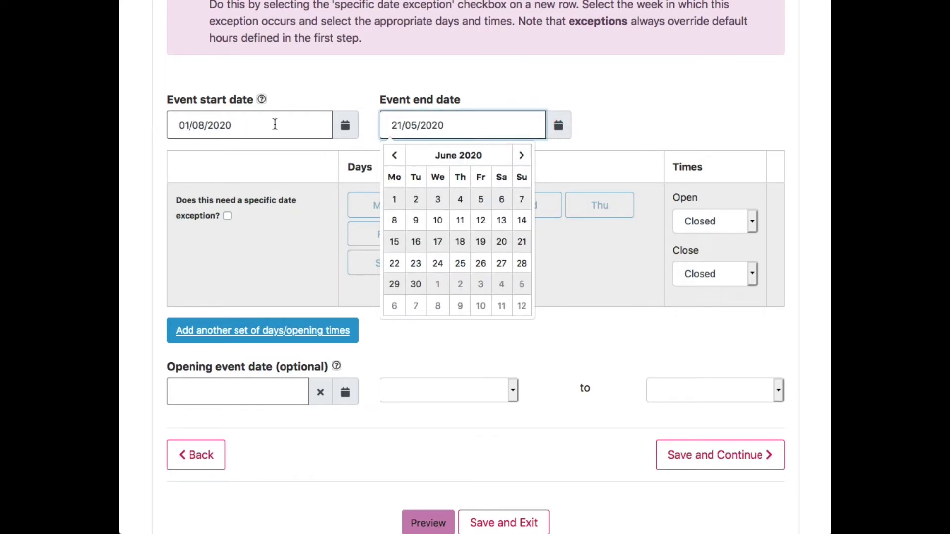
click(524, 155)
click(525, 157)
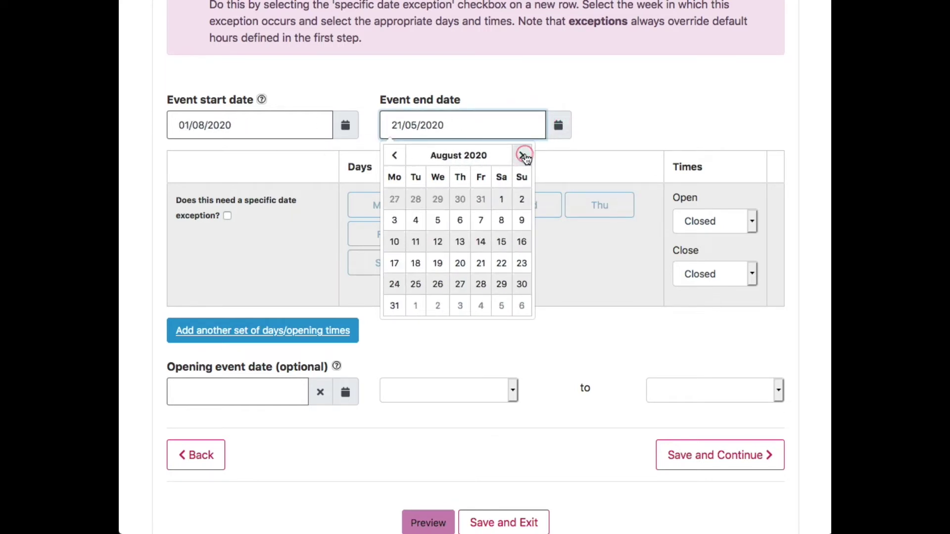
click(394, 307)
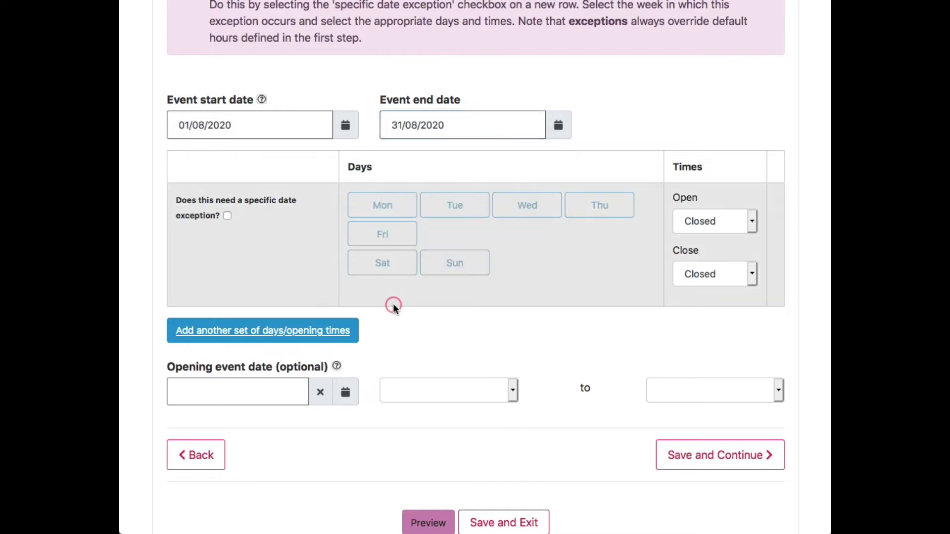
click(381, 217)
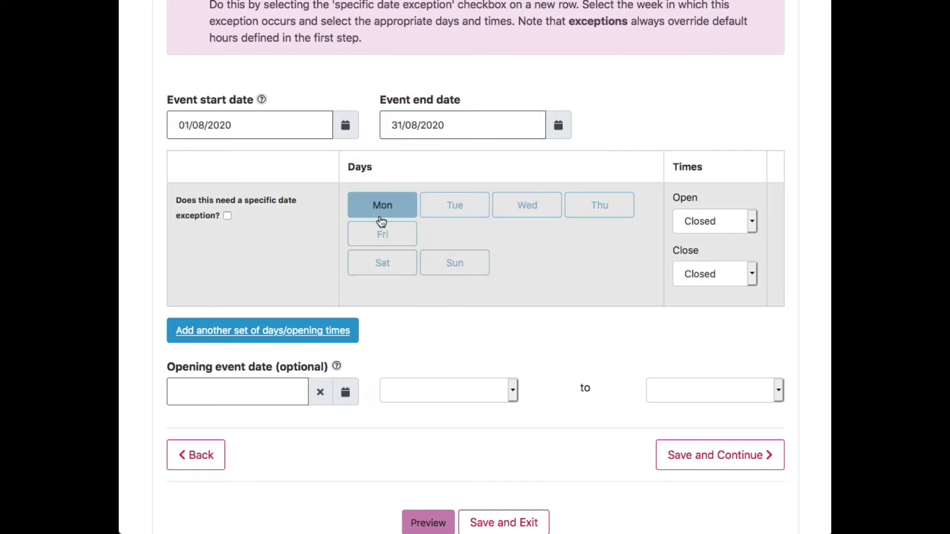
Mark Tuesday through Sunday open and set opening and closing times to Viewable 24/7.
click(456, 212)
click(527, 205)
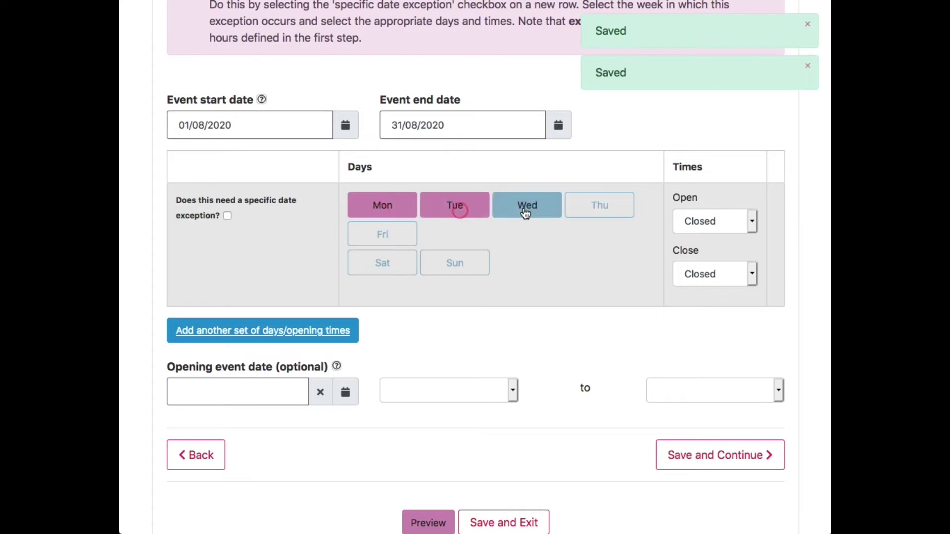
click(599, 207)
click(403, 238)
click(392, 265)
click(462, 264)
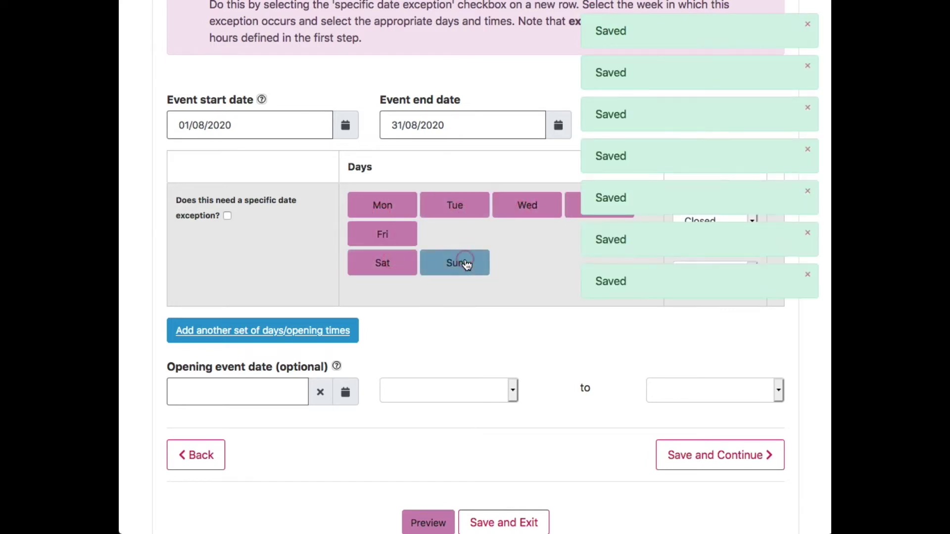
scroll(465, 265, down, 1)
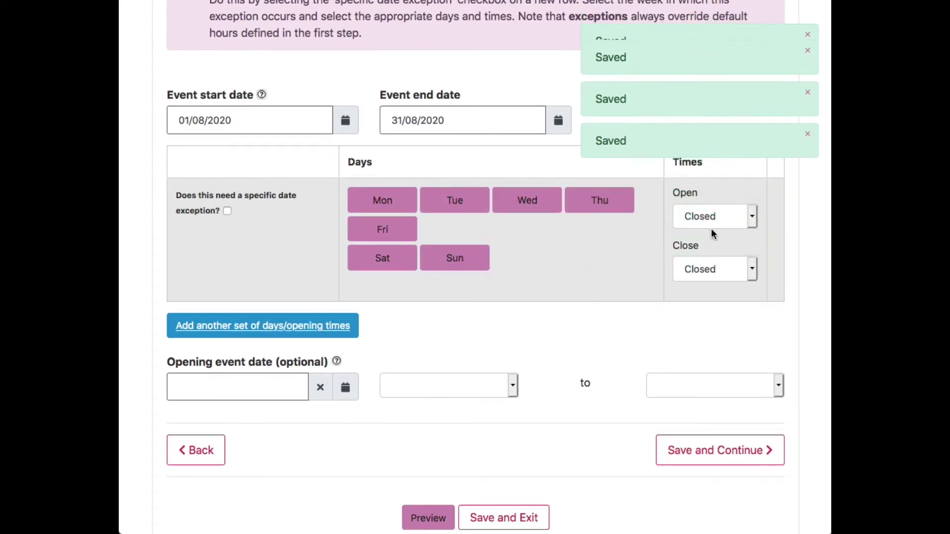
click(714, 219)
click(725, 227)
click(726, 268)
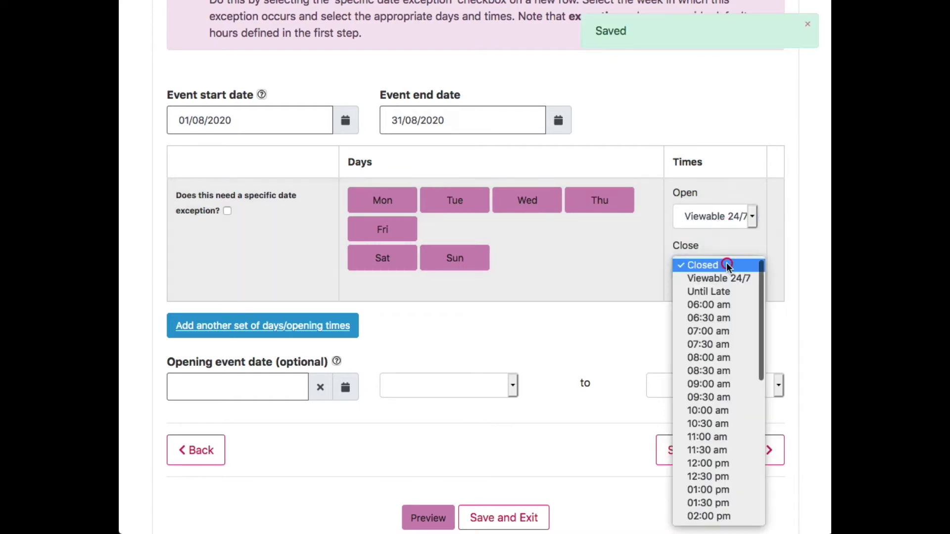
click(723, 278)
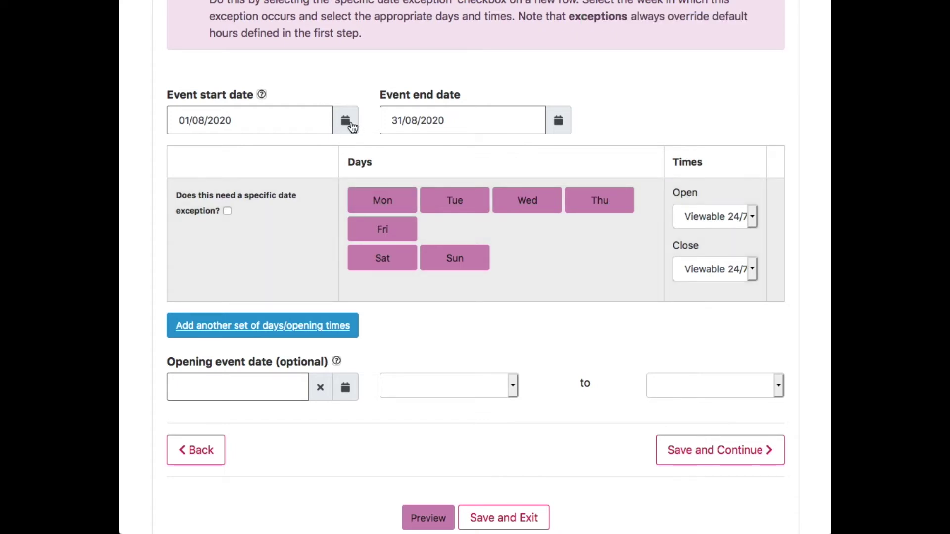
Deselect every day, then reselect only Monday to Friday.
click(462, 261)
click(390, 249)
click(398, 229)
click(572, 204)
click(520, 204)
click(466, 204)
click(394, 202)
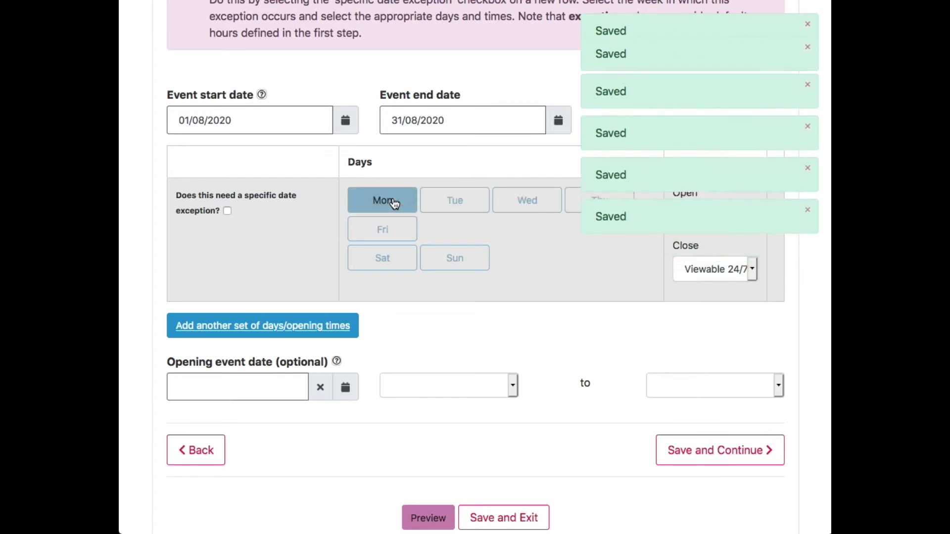
click(385, 205)
click(475, 199)
click(544, 198)
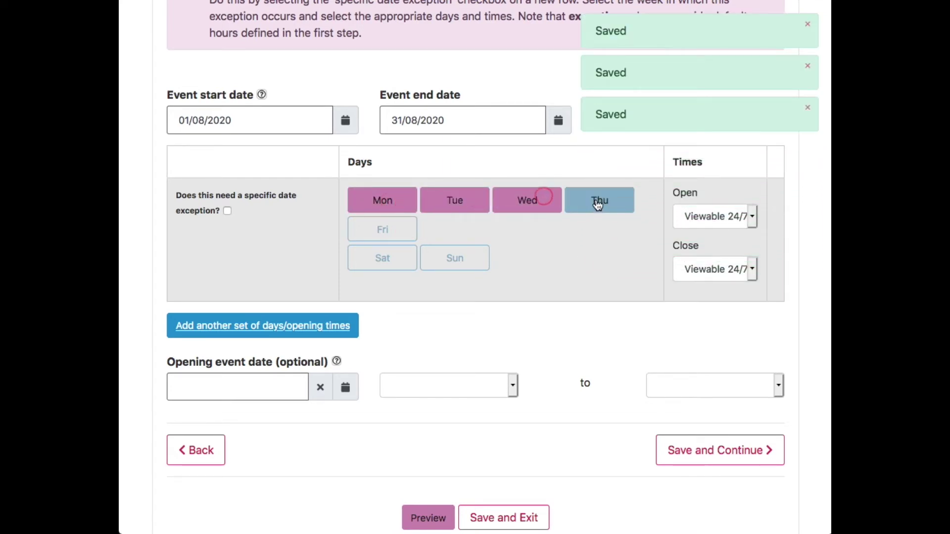
click(593, 199)
click(408, 227)
Set the Monday–Friday hours to open 09:00 am and close 05:00 pm.
click(744, 219)
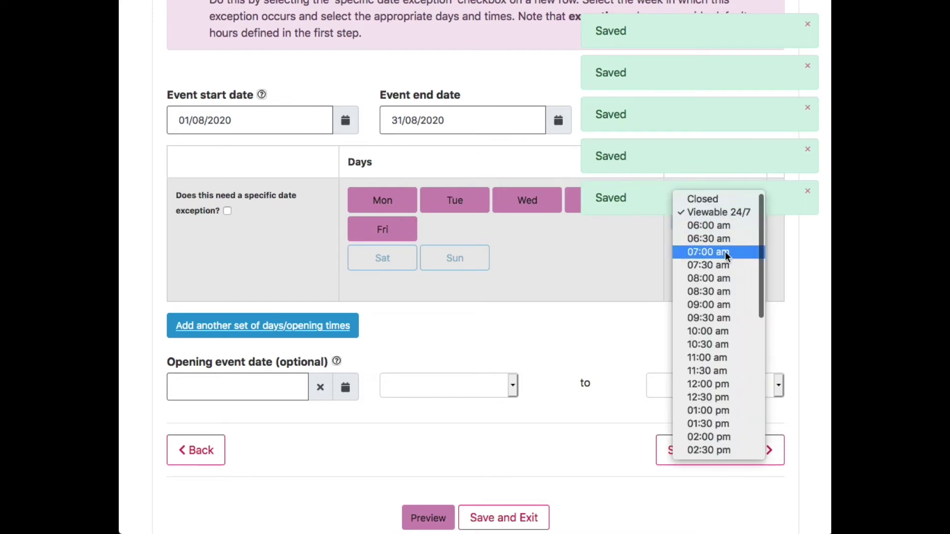
click(728, 304)
click(728, 270)
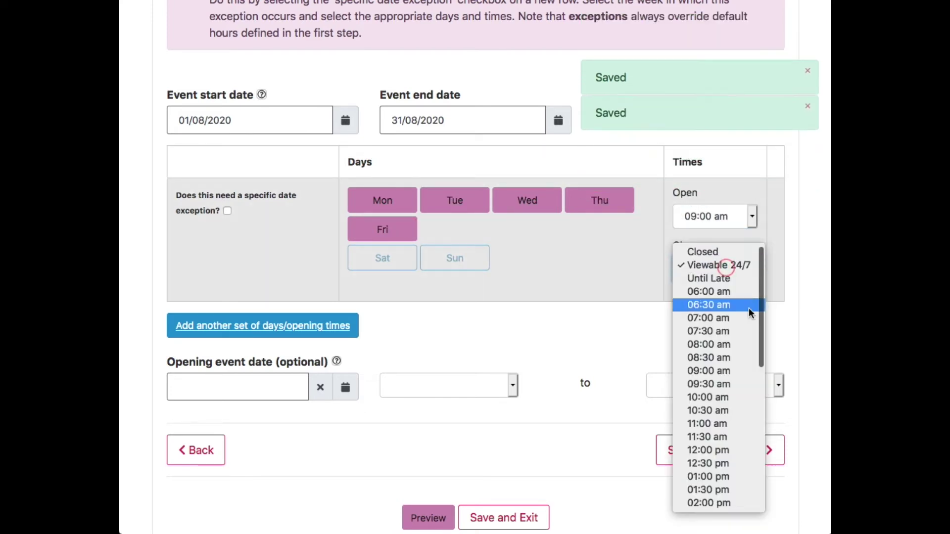
scroll(750, 313, down, 5)
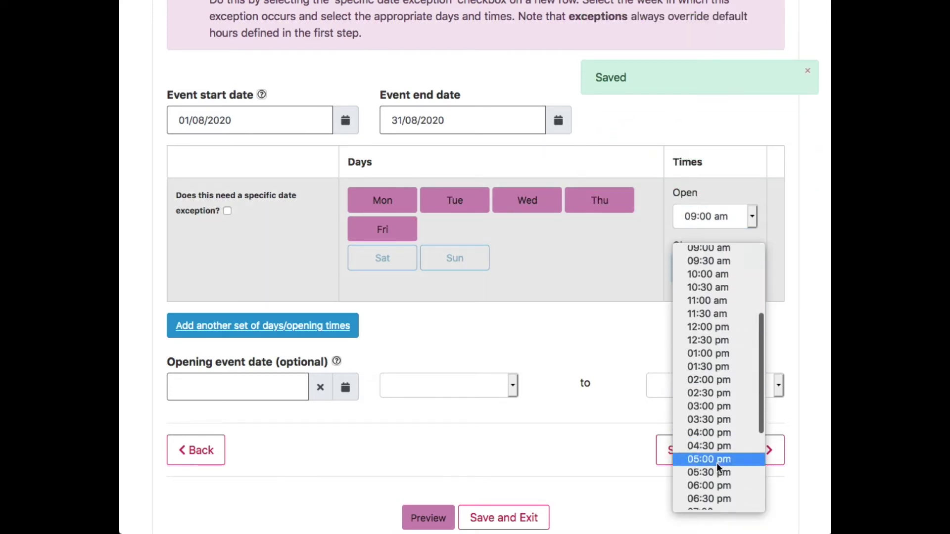
click(716, 460)
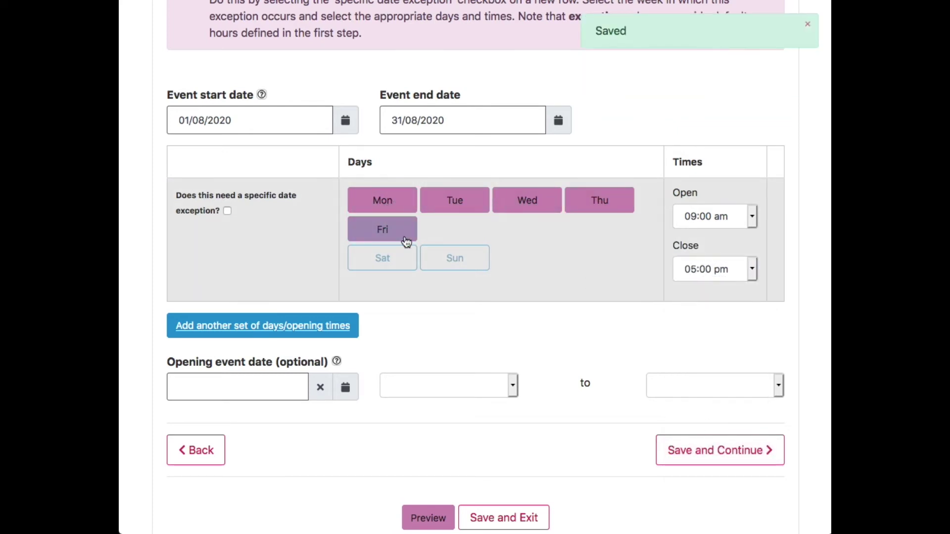
click(386, 261)
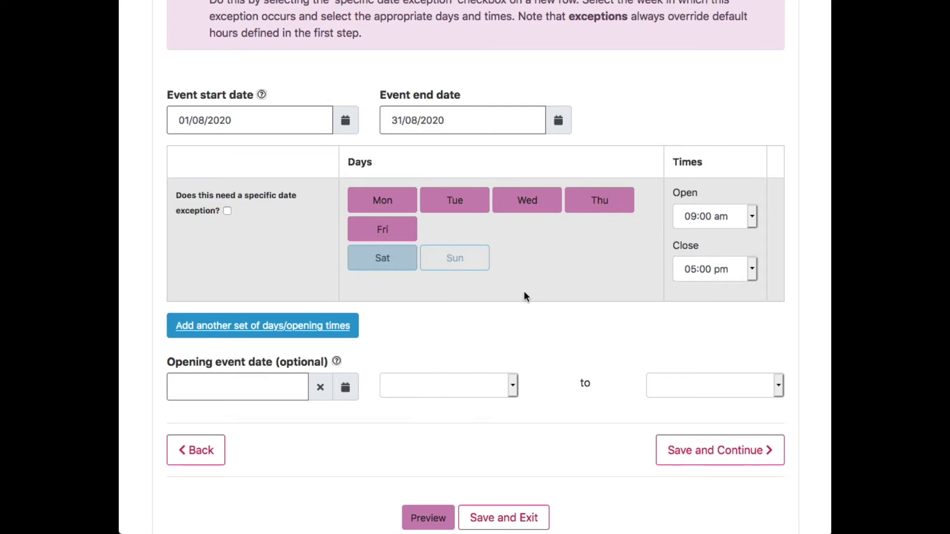
Add a second opening-hours row for Saturday, 09:00 am to 04:00 pm.
click(258, 332)
scroll(423, 326, down, 3)
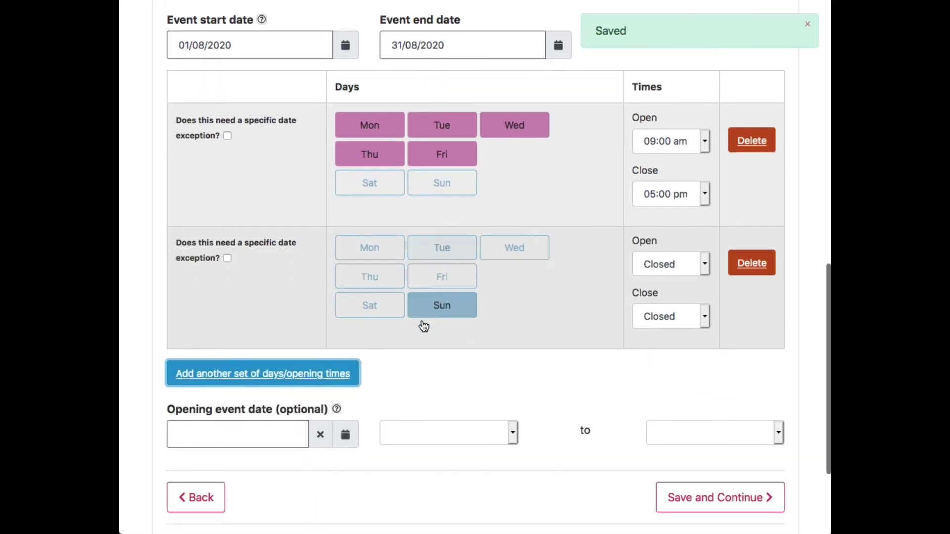
click(376, 299)
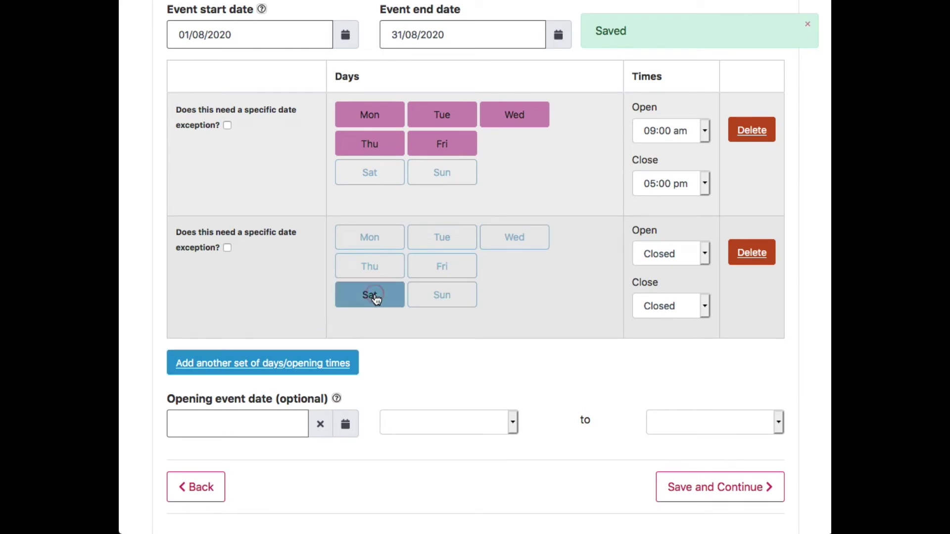
click(684, 254)
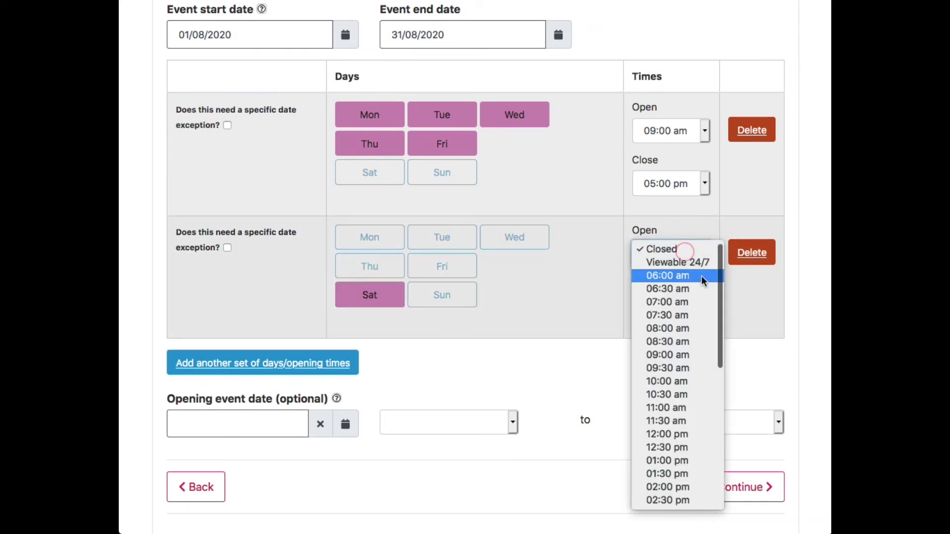
click(680, 359)
click(682, 301)
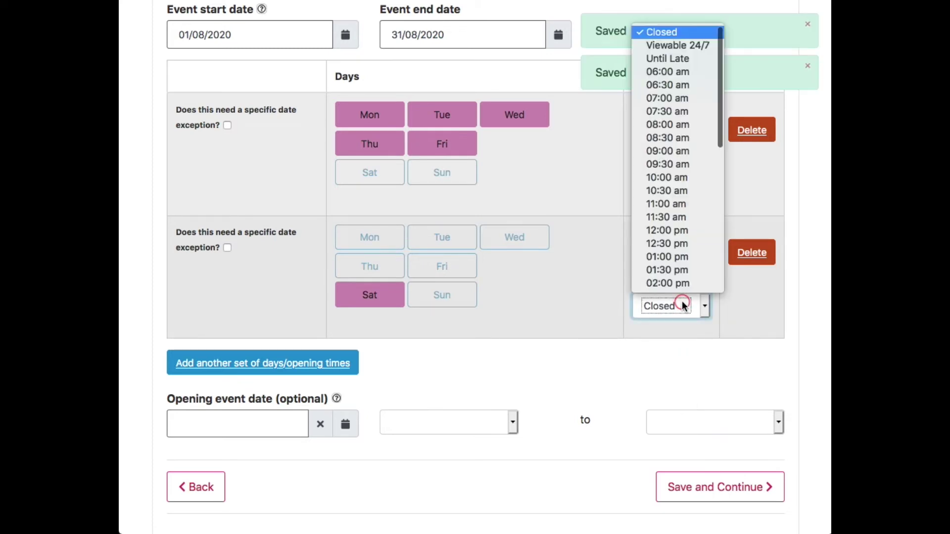
scroll(682, 270, down, 3)
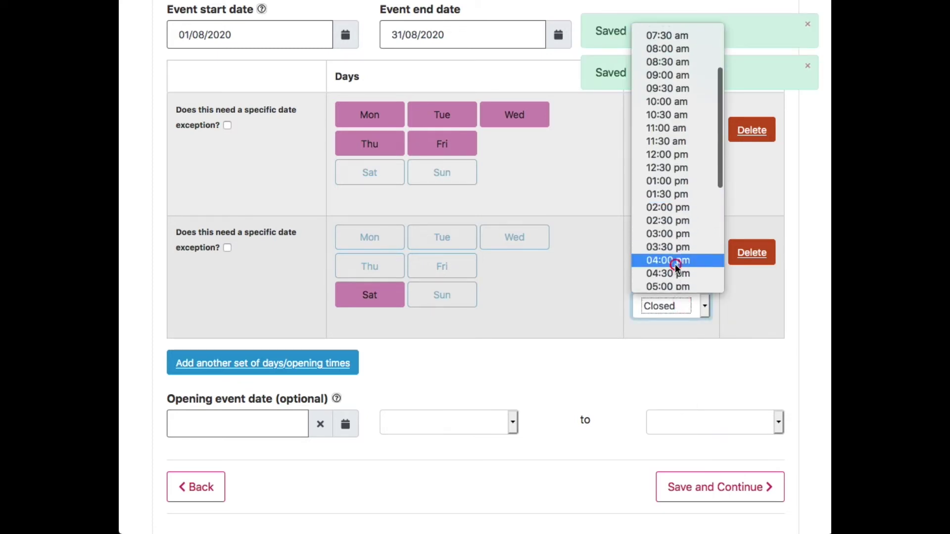
click(675, 263)
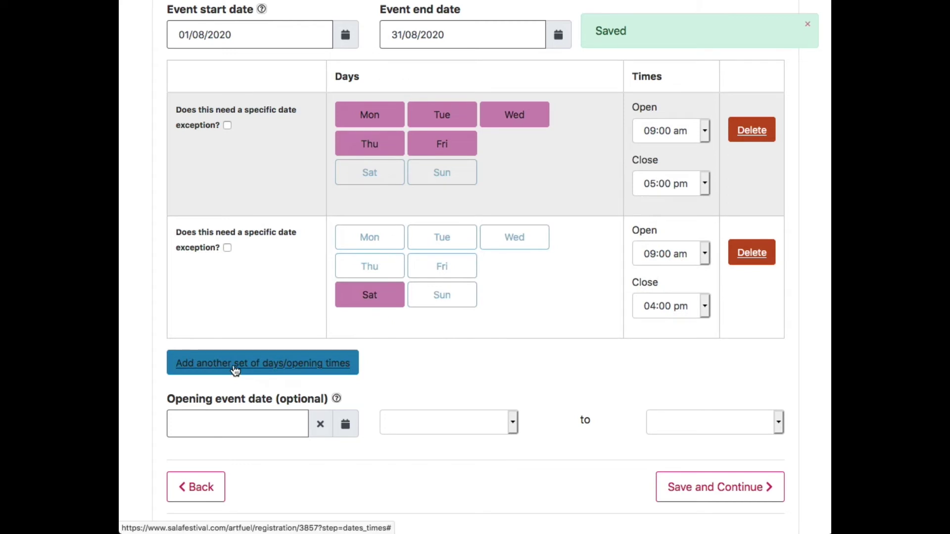
click(233, 365)
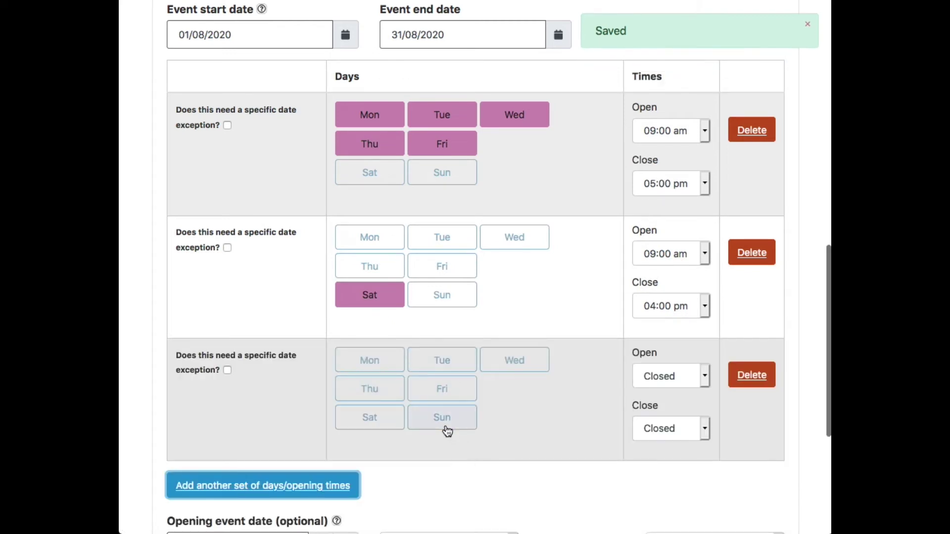
Set the third row to Sunday, opening 11:00 am and closing 04:00 pm.
click(445, 425)
click(645, 378)
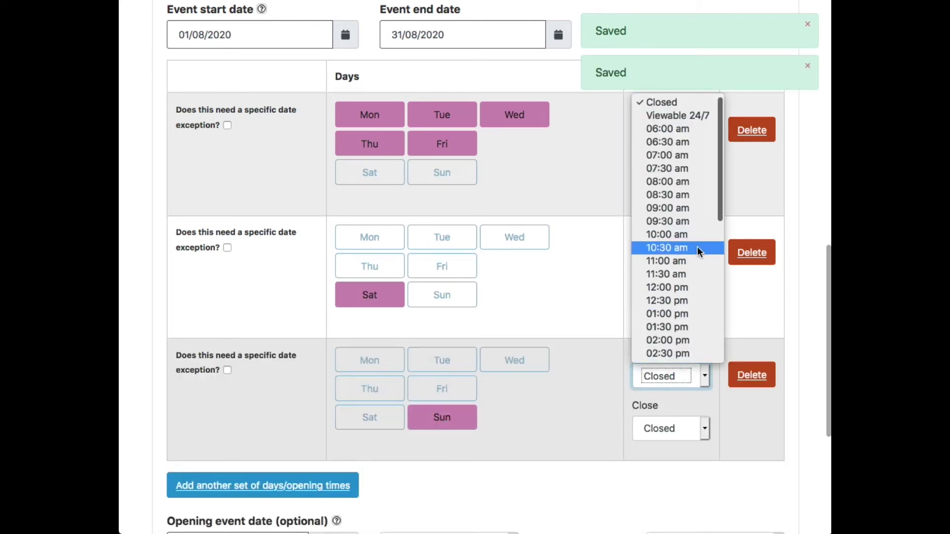
click(693, 259)
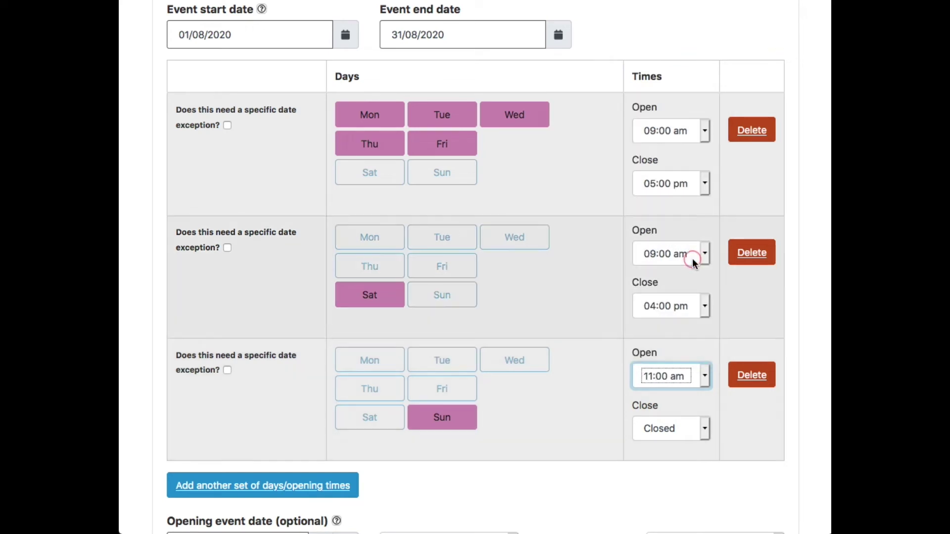
scroll(693, 258, down, 1)
scroll(693, 263, down, 2)
click(676, 352)
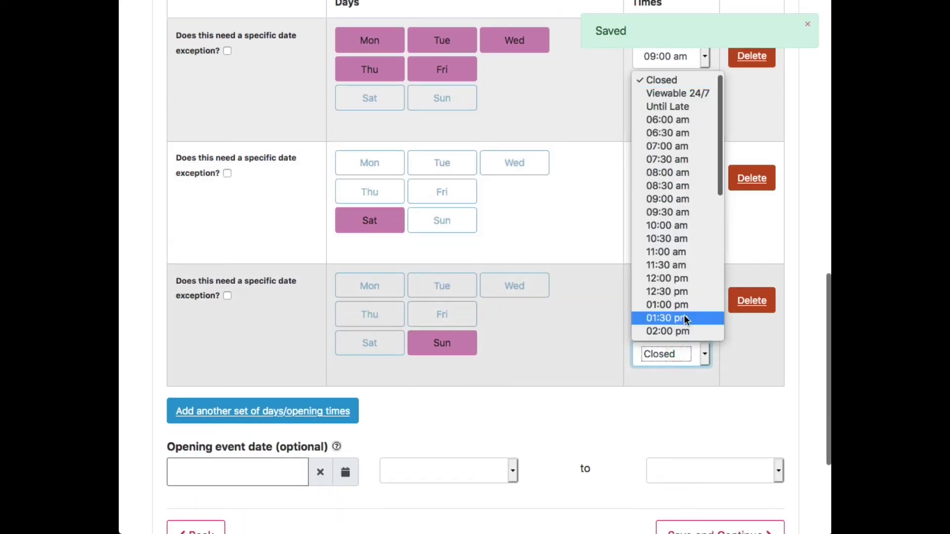
scroll(685, 316, down, 3)
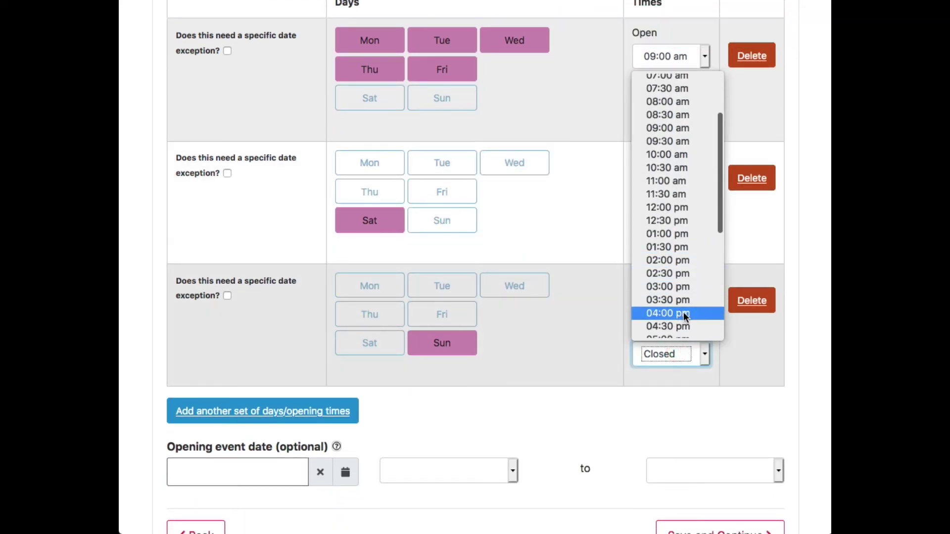
click(684, 315)
scroll(572, 360, up, 2)
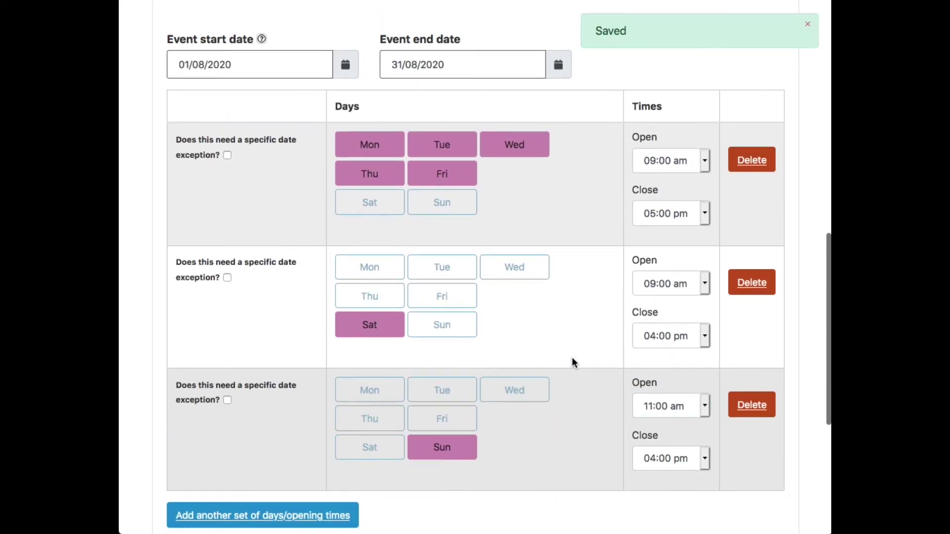
scroll(572, 359, down, 1)
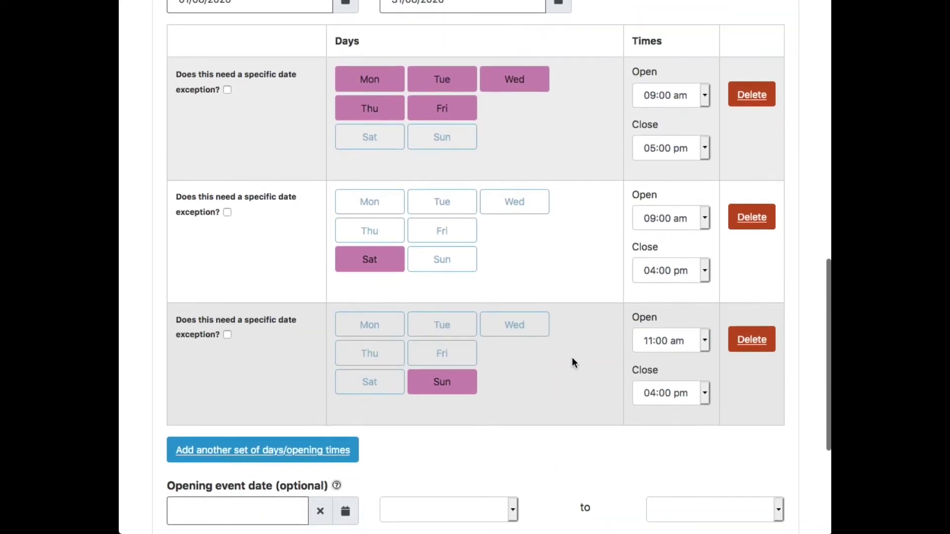
scroll(572, 358, down, 1)
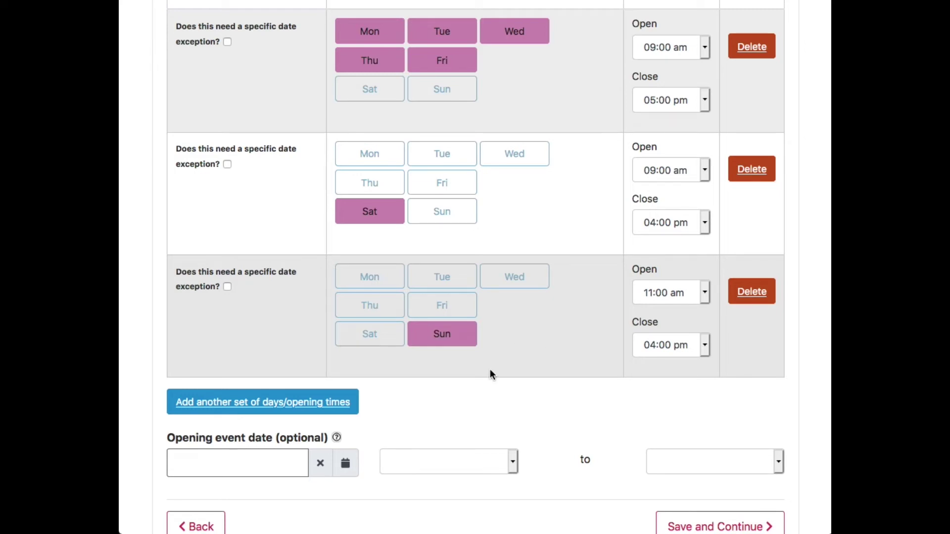
Add a fourth Sunday row as a date exception for the week starting 17 Aug 2020.
click(257, 401)
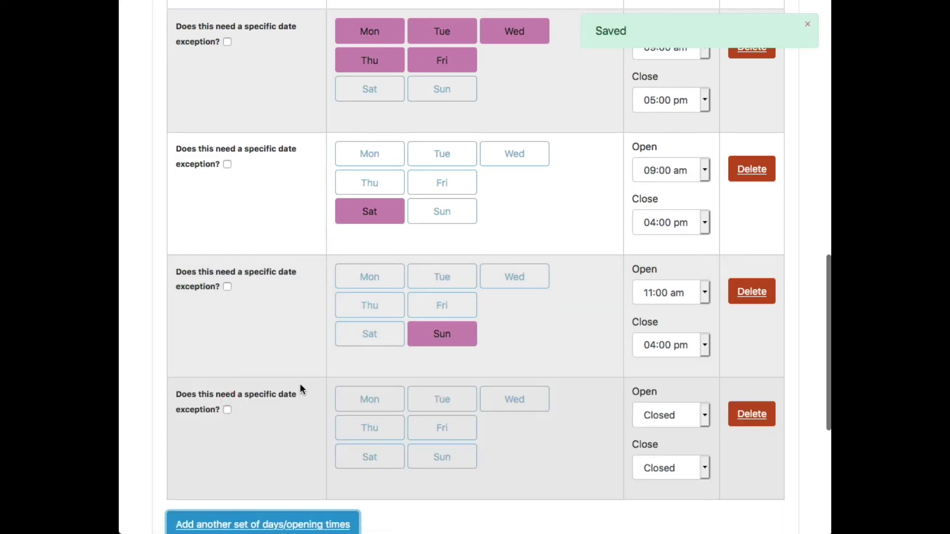
scroll(300, 384, down, 3)
click(447, 337)
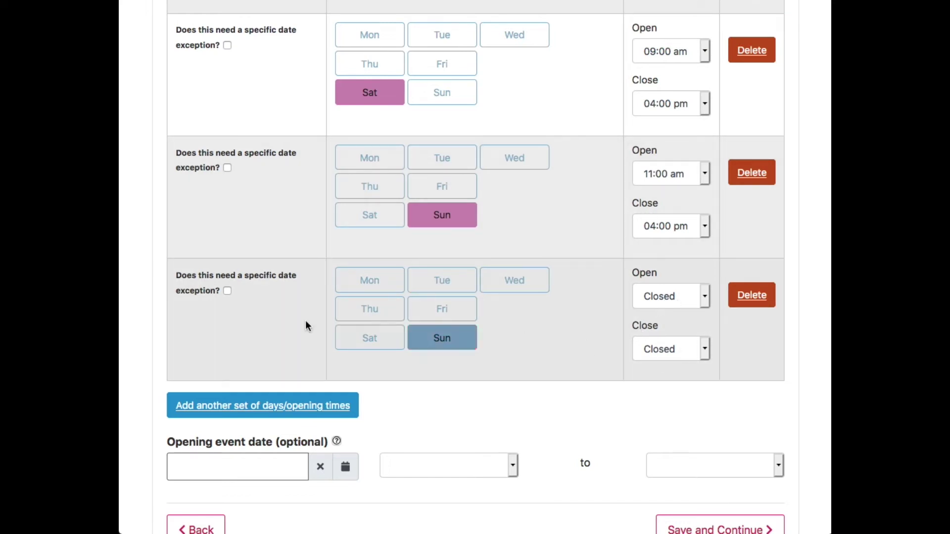
click(227, 291)
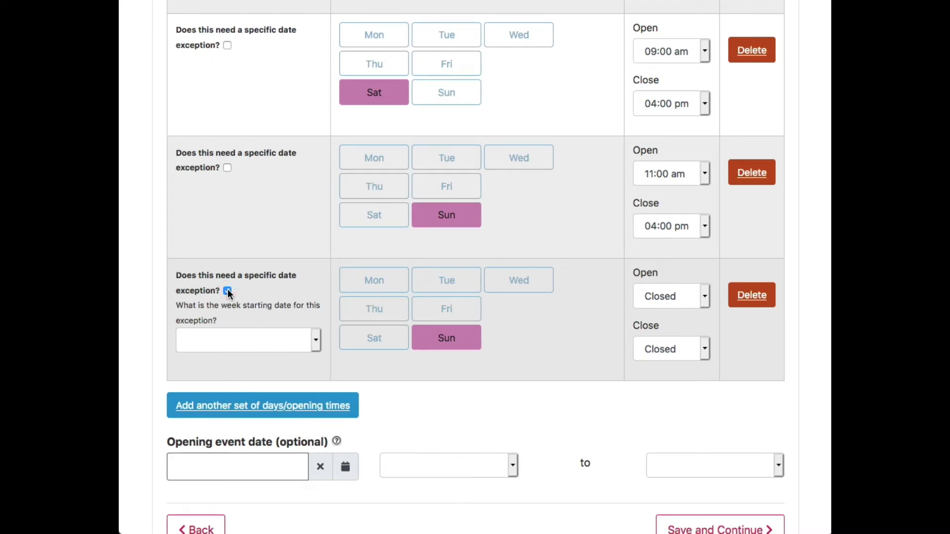
click(278, 341)
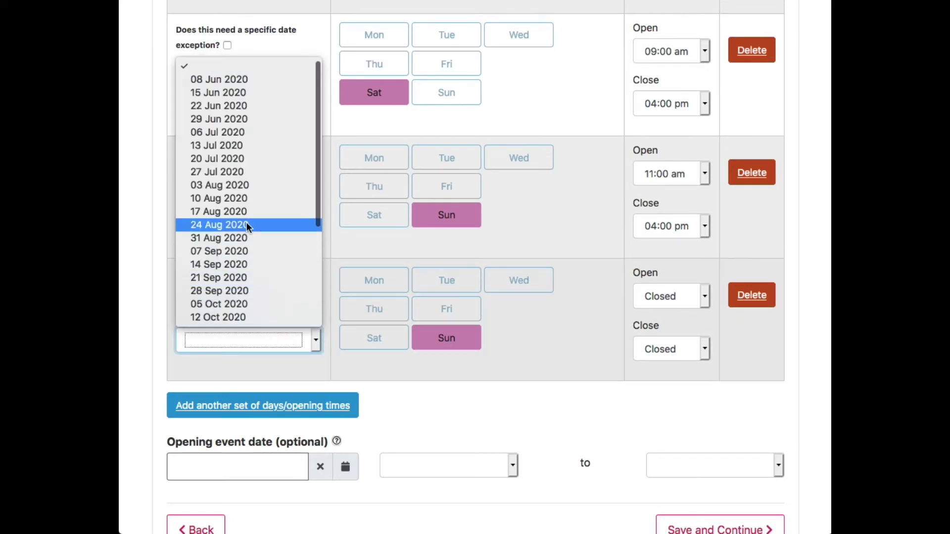
click(212, 211)
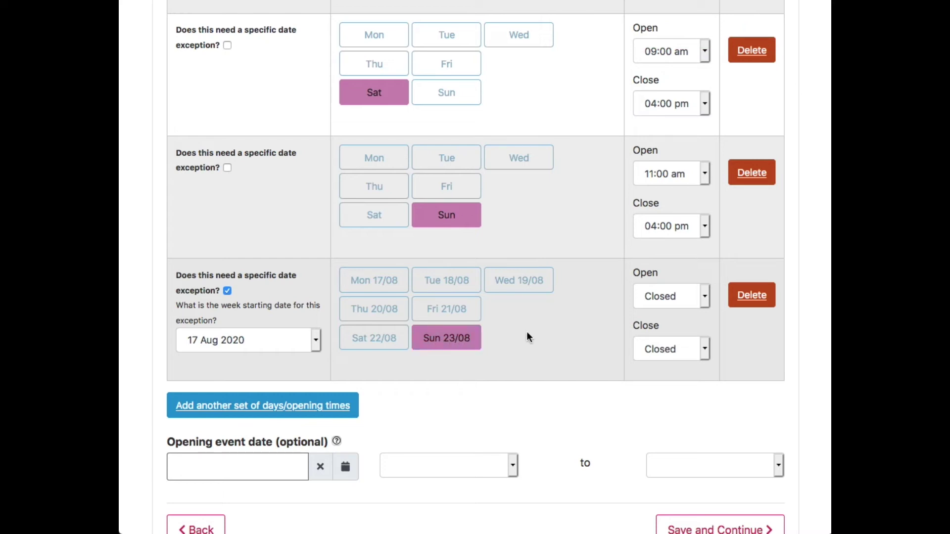
scroll(550, 318, down, 3)
scroll(549, 327, up, 6)
scroll(548, 332, down, 4)
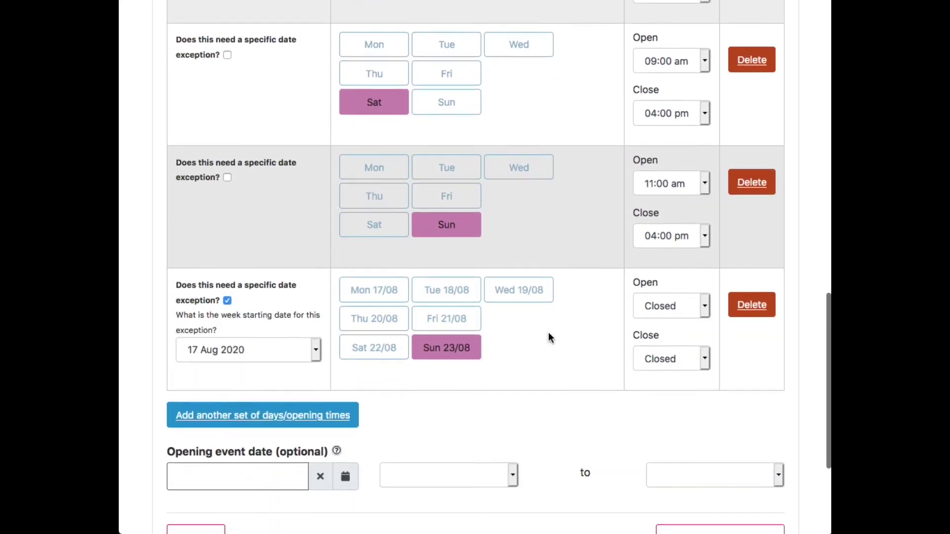
scroll(549, 334, down, 4)
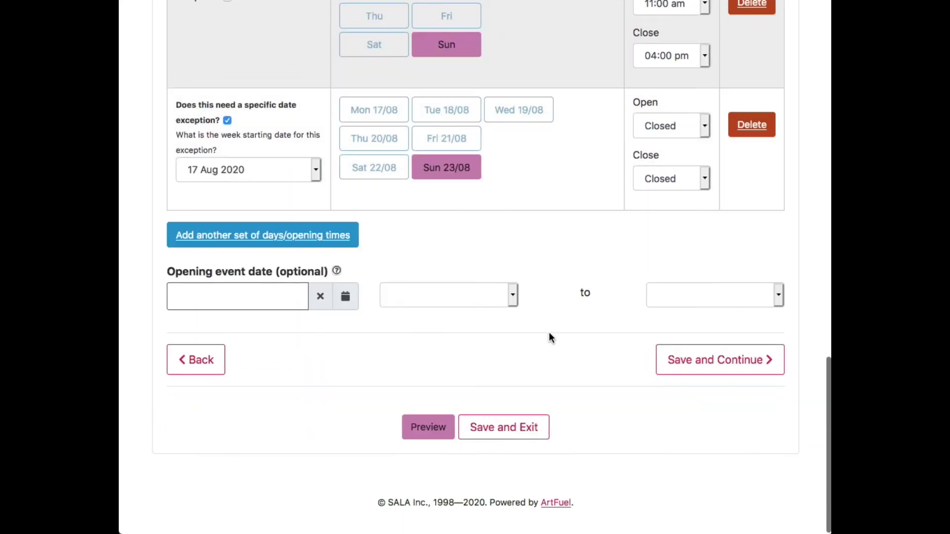
Set the opening event date to 1 August 2020.
click(276, 297)
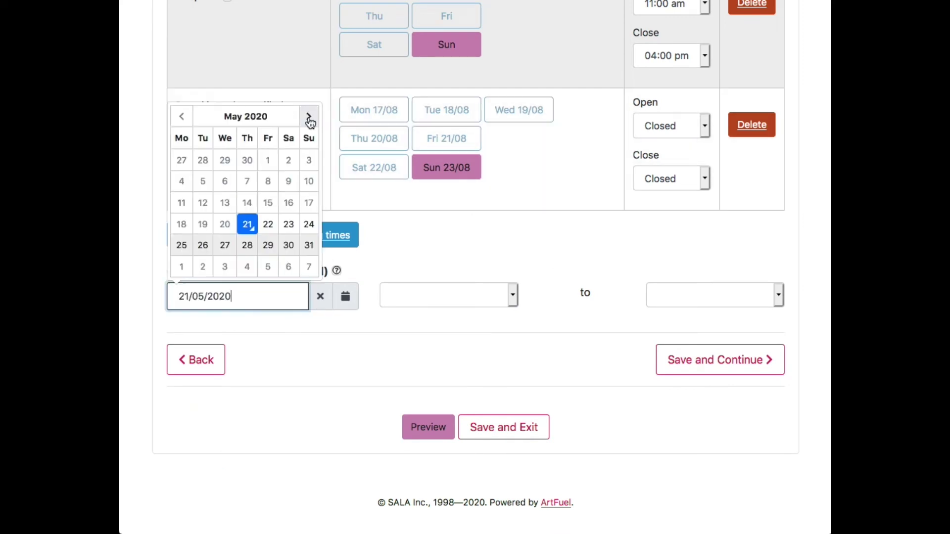
click(310, 117)
click(310, 117)
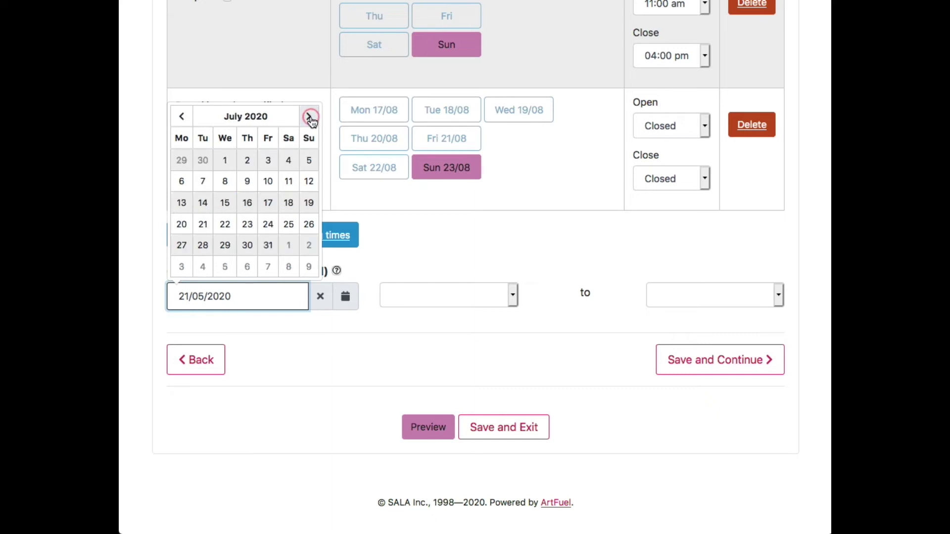
click(311, 118)
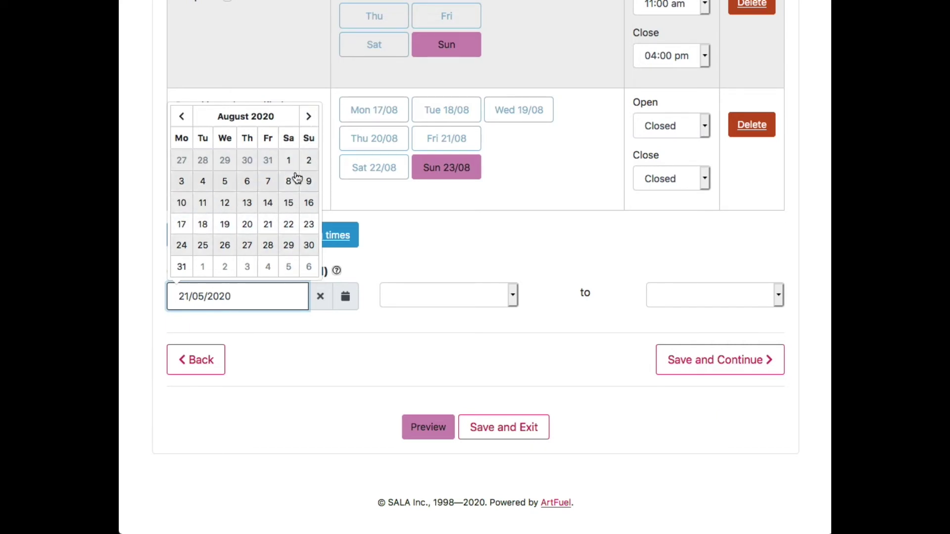
click(289, 160)
Run the opening event from 06:00 pm to 08:00 pm and save the dates.
click(466, 301)
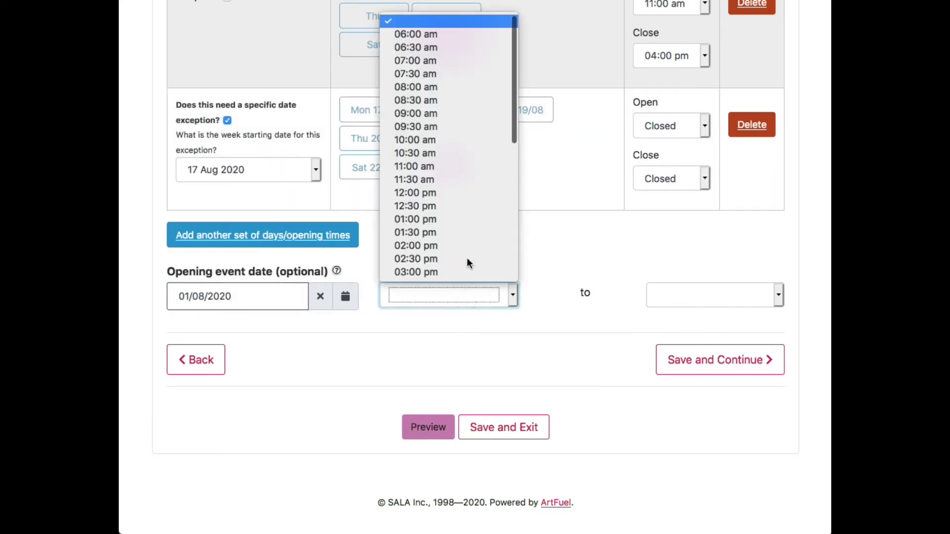
scroll(467, 257, down, 5)
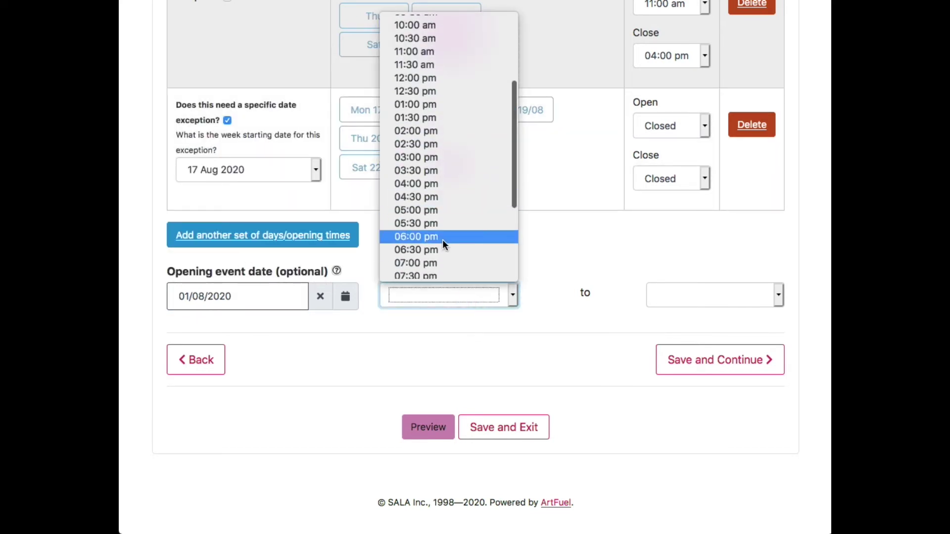
click(443, 239)
click(719, 298)
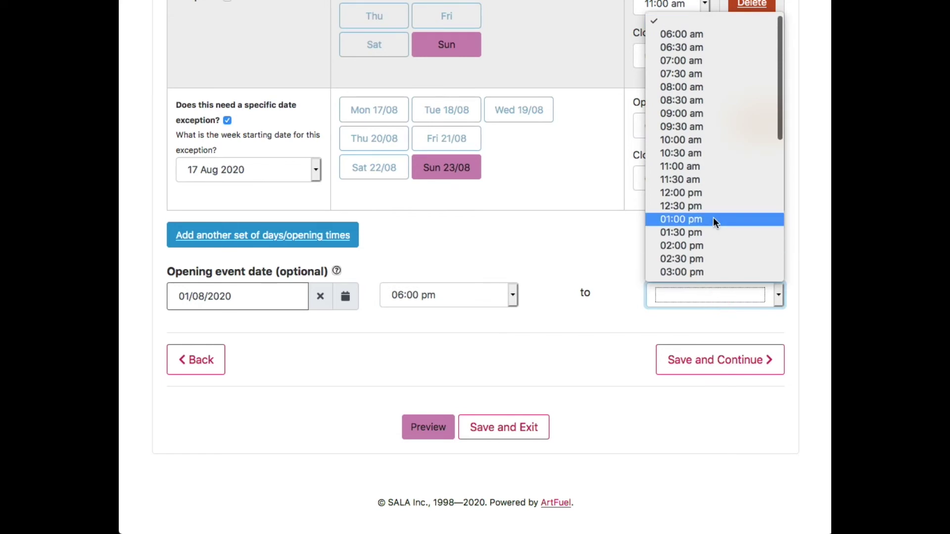
scroll(714, 218, down, 5)
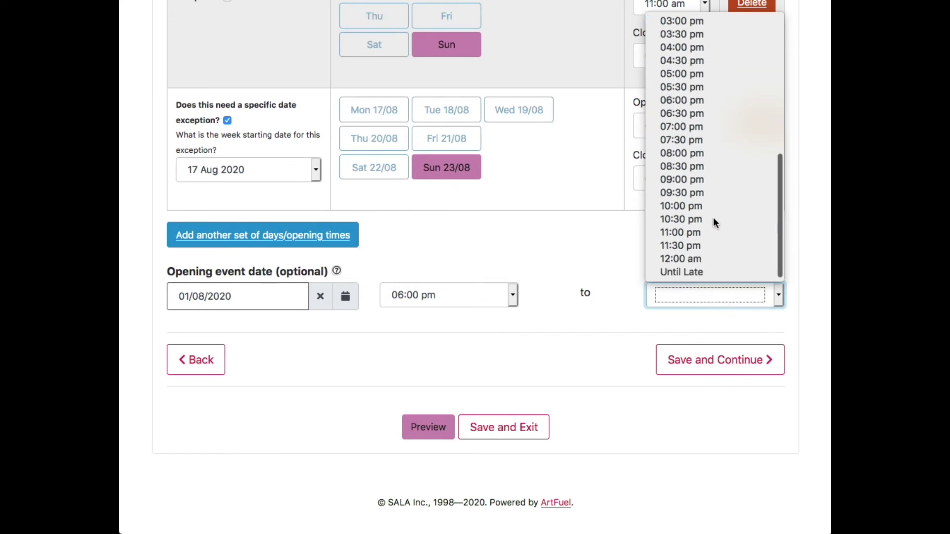
click(706, 152)
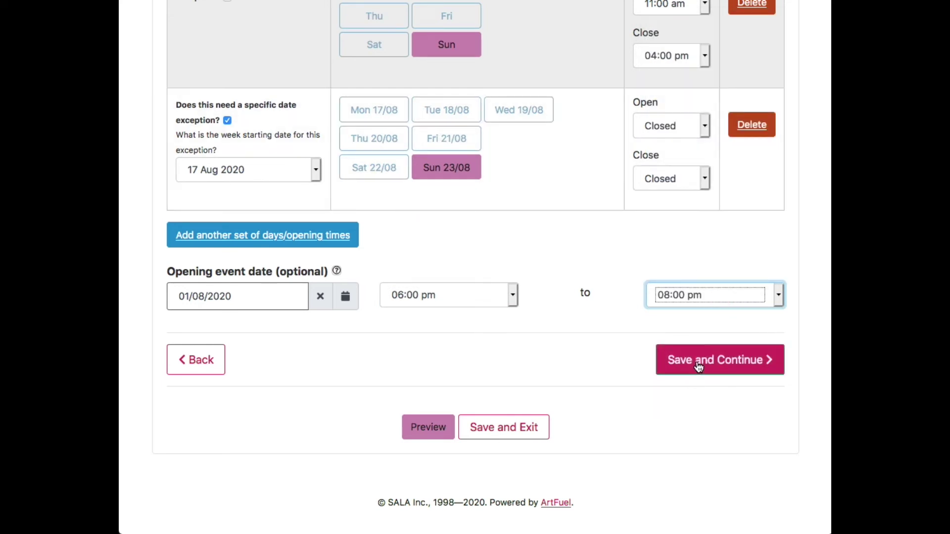
click(699, 366)
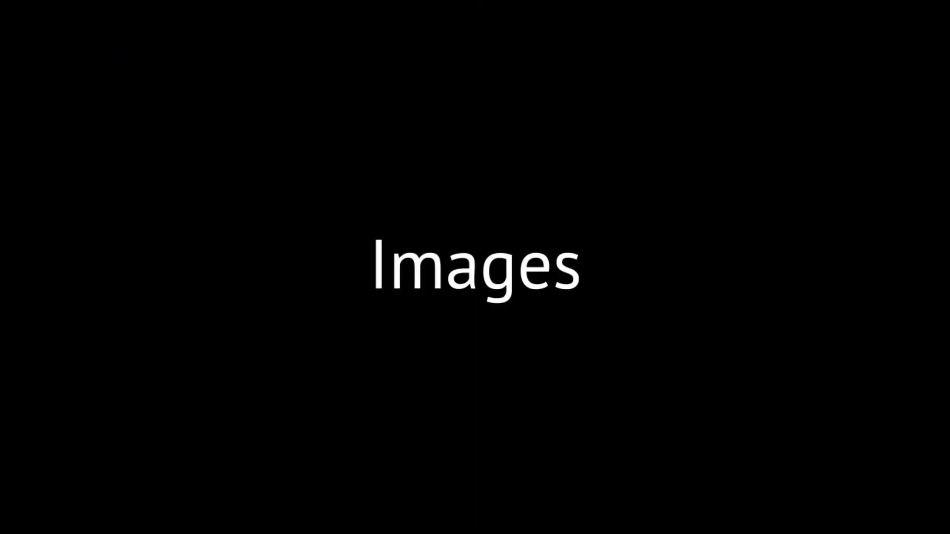
scroll(470, 235, down, 3)
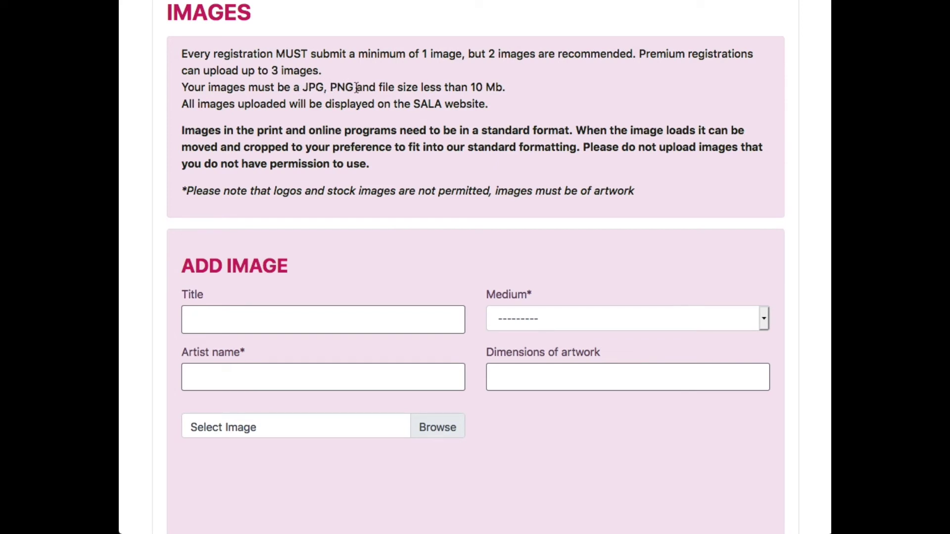
scroll(357, 88, down, 1)
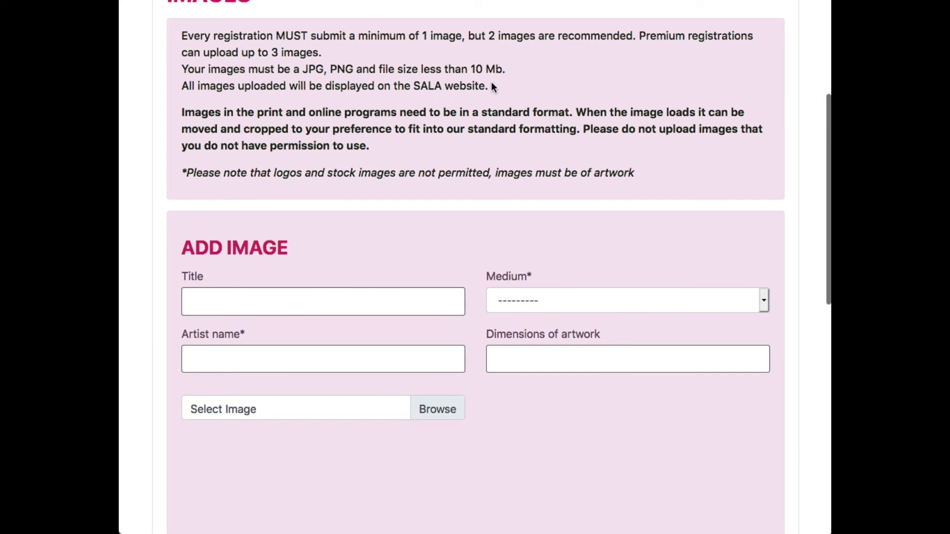
scroll(493, 85, down, 2)
scroll(492, 82, down, 5)
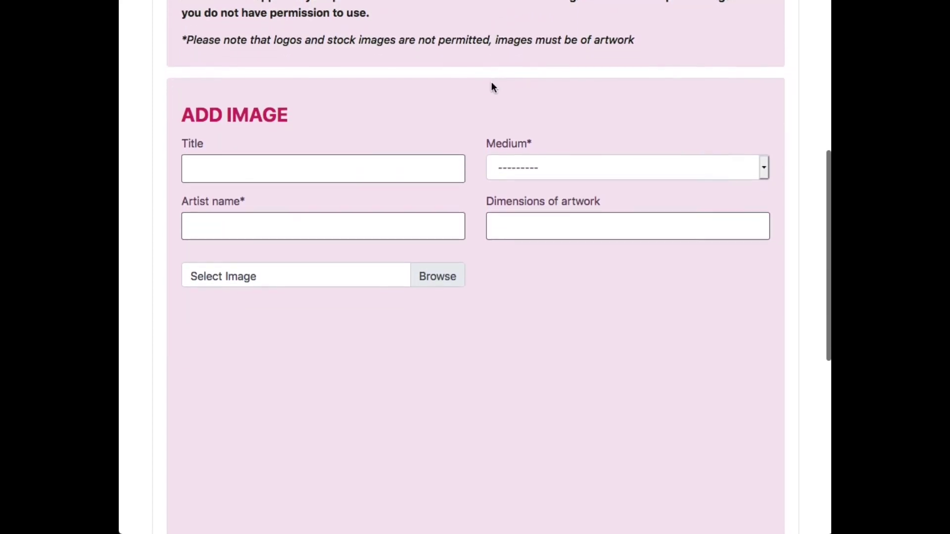
scroll(492, 82, up, 3)
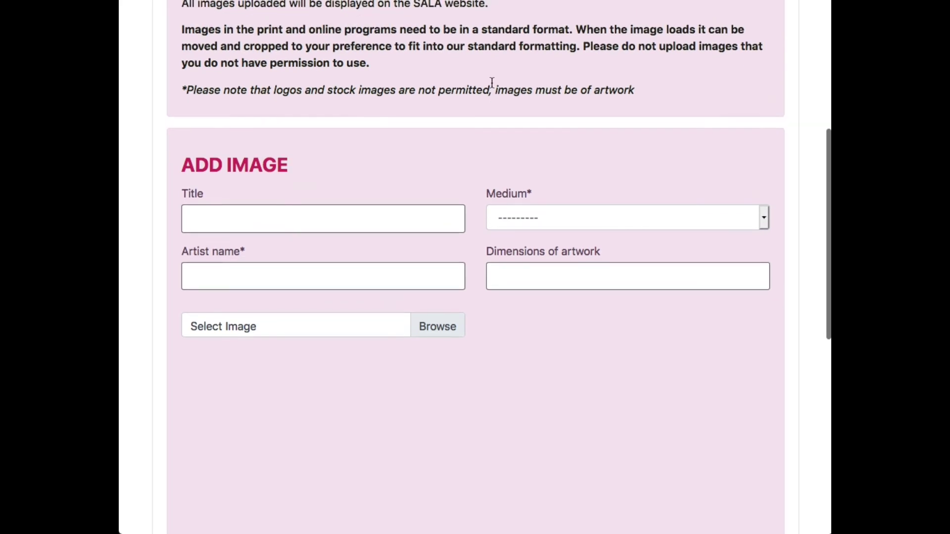
scroll(493, 82, up, 1)
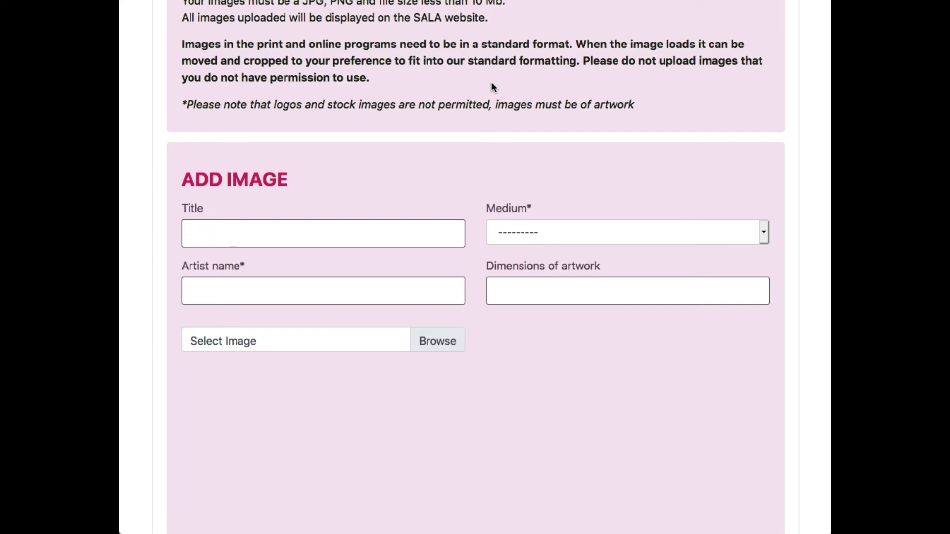
Load the night-time tree photo into the cropper, testing zoom and rotation without changing it.
click(440, 339)
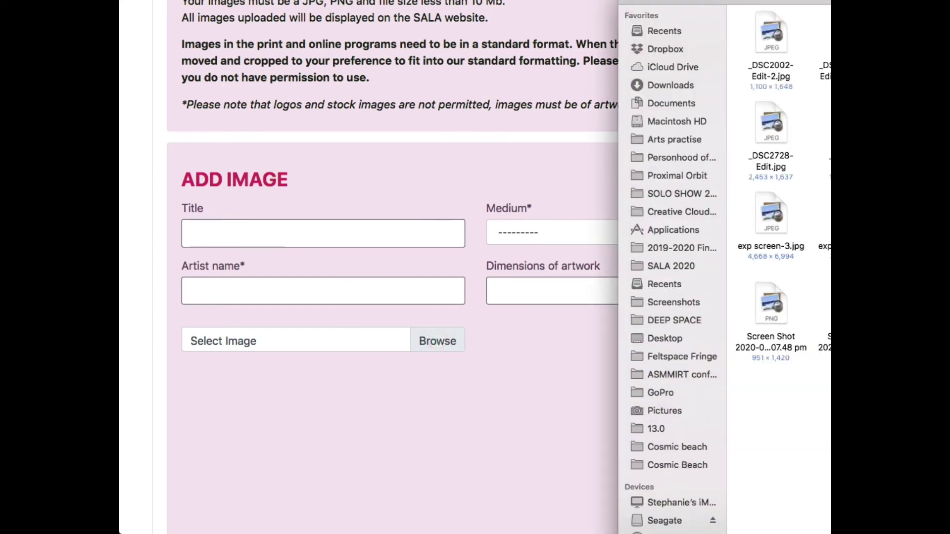
key(Escape)
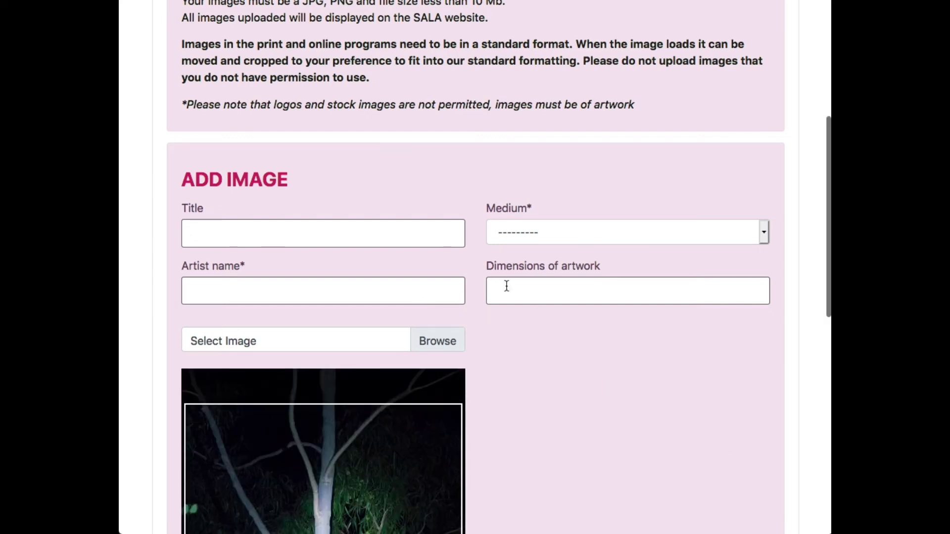
scroll(506, 286, down, 6)
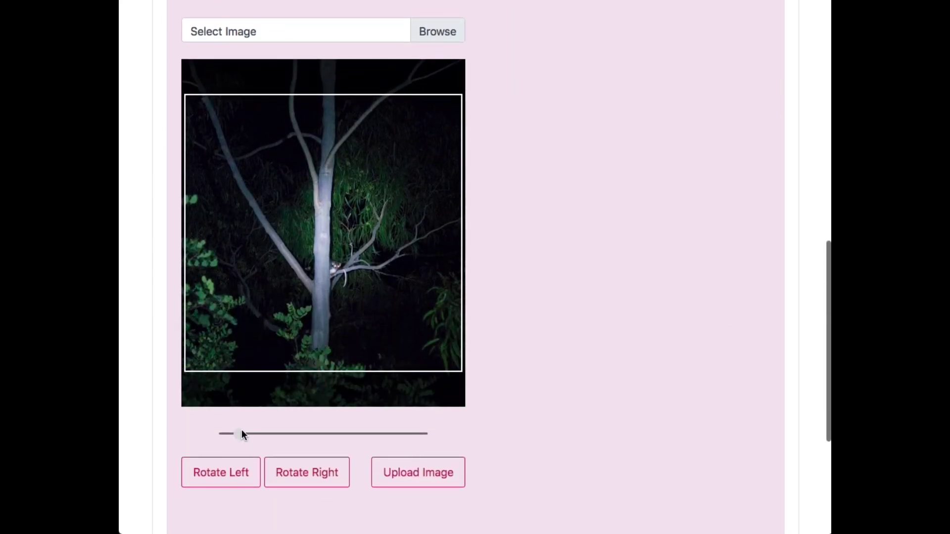
drag(241, 434, 220, 441)
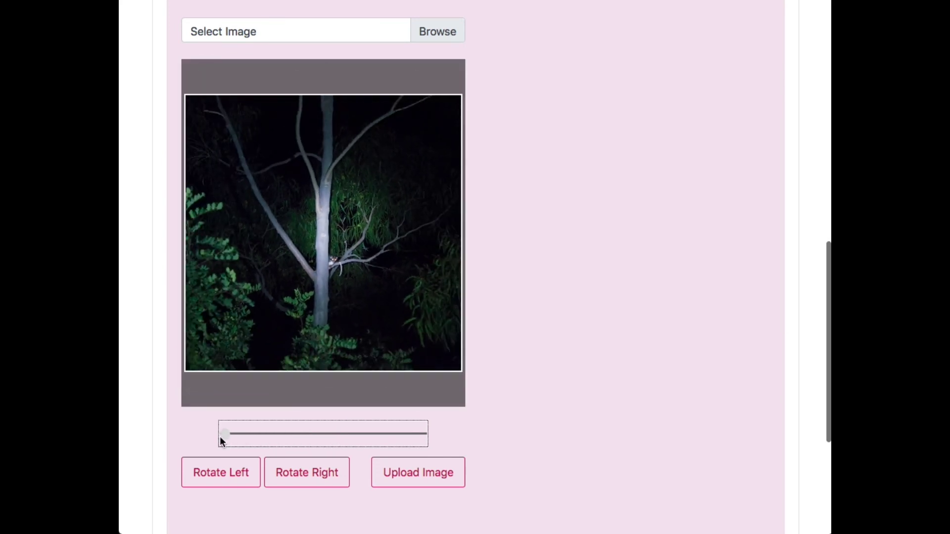
click(246, 471)
click(304, 478)
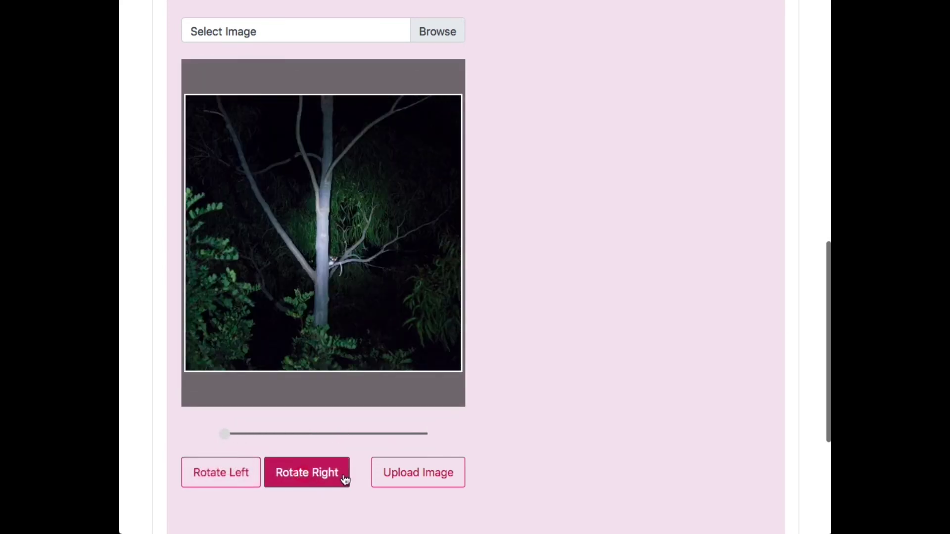
scroll(562, 144, up, 3)
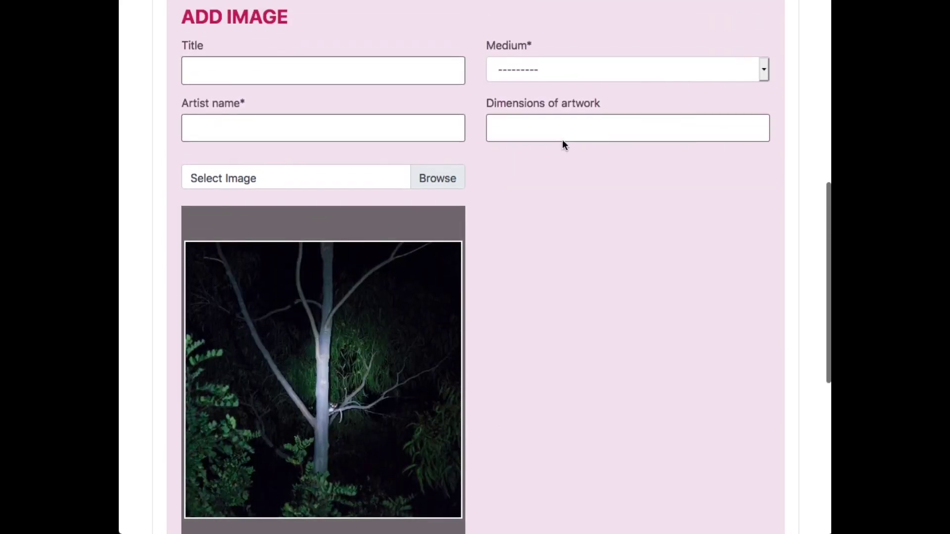
Title the tree photo 'Possum', enter the artist's name, set medium to Photography, and upload it.
click(299, 76)
text(Possum)
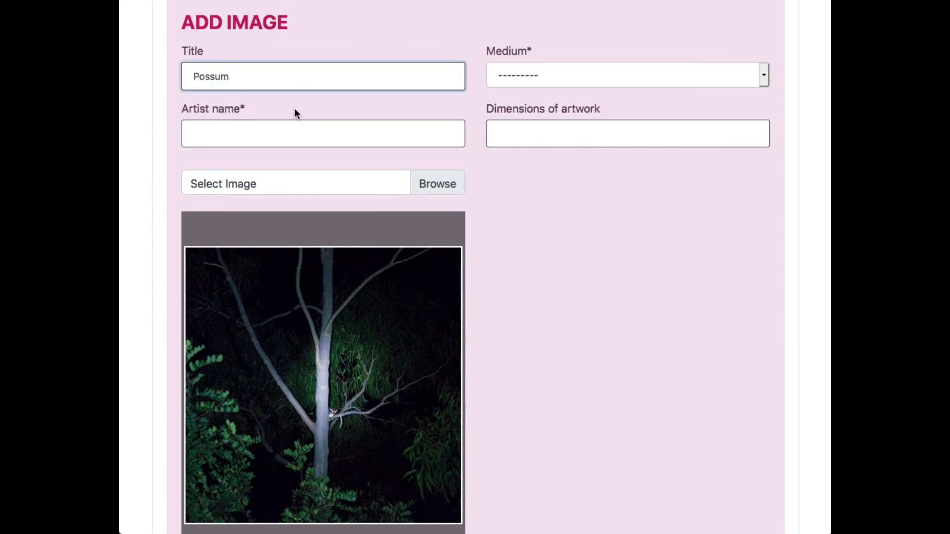
click(292, 129)
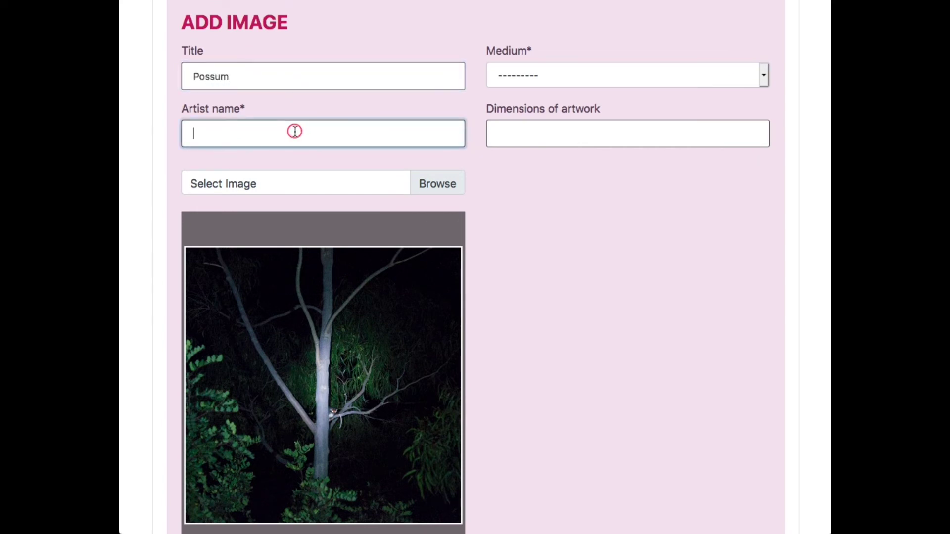
text(Steph)
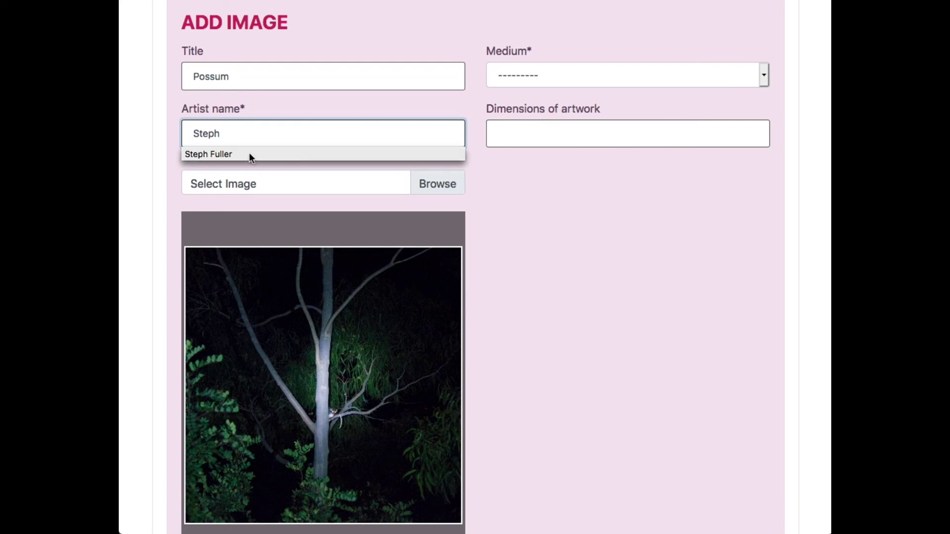
click(249, 153)
click(541, 69)
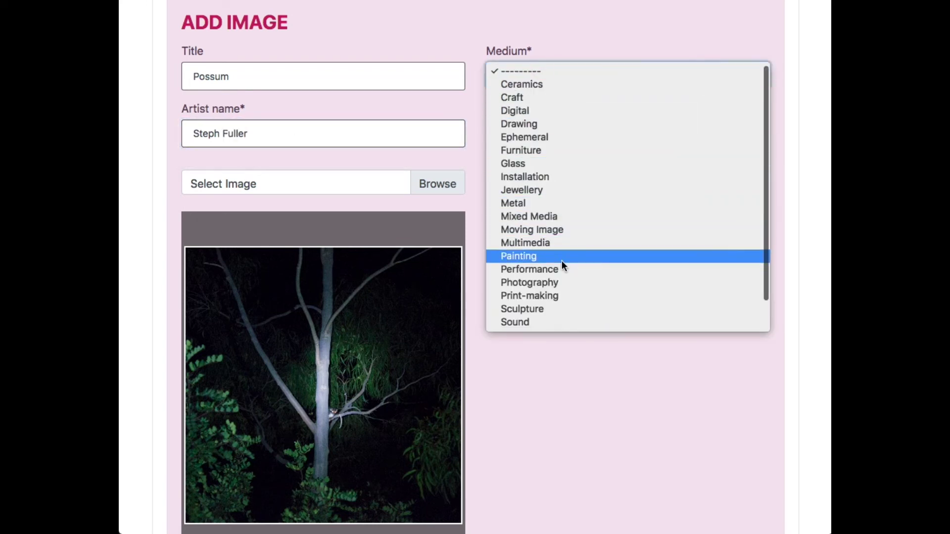
click(559, 280)
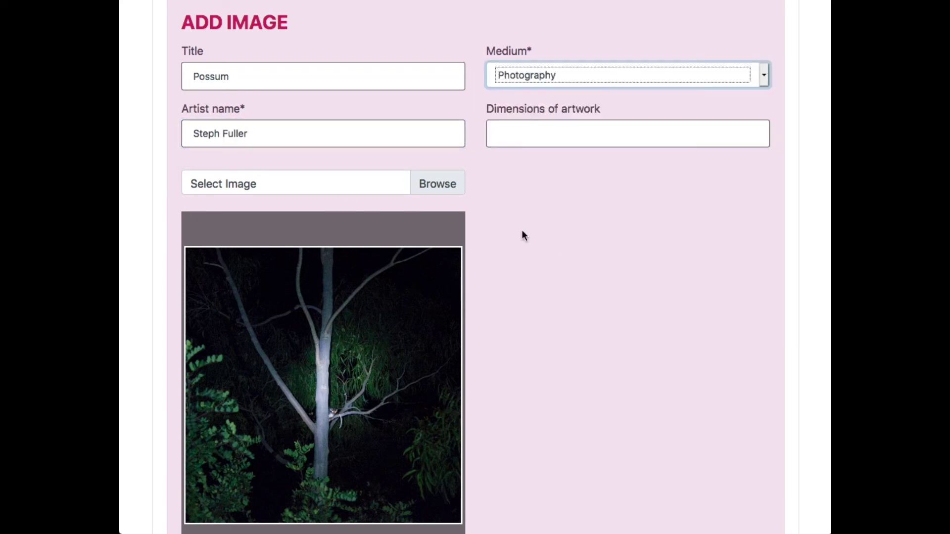
scroll(539, 231, down, 5)
click(458, 416)
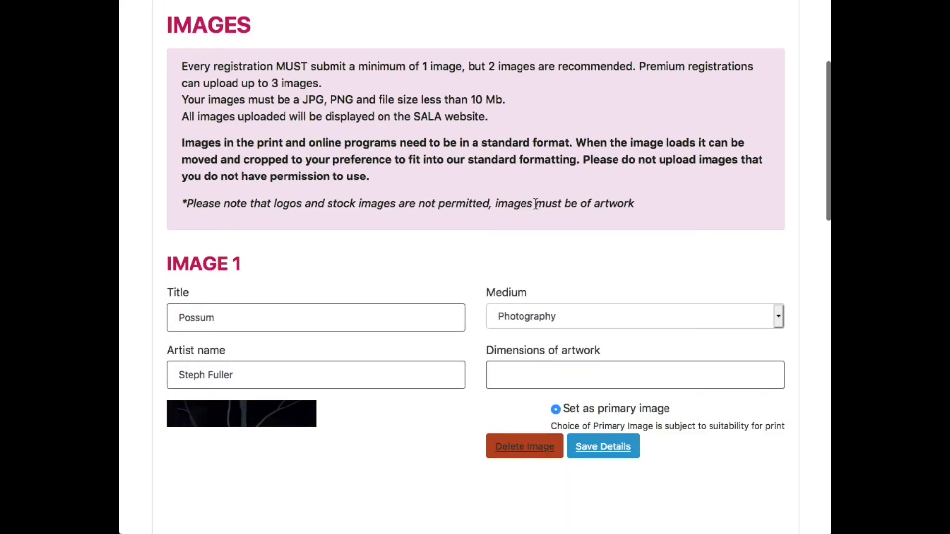
Choose the black-and-white flower photo as a second image, zooming out slightly and shifting it down in the crop.
scroll(536, 204, down, 2)
scroll(536, 204, down, 7)
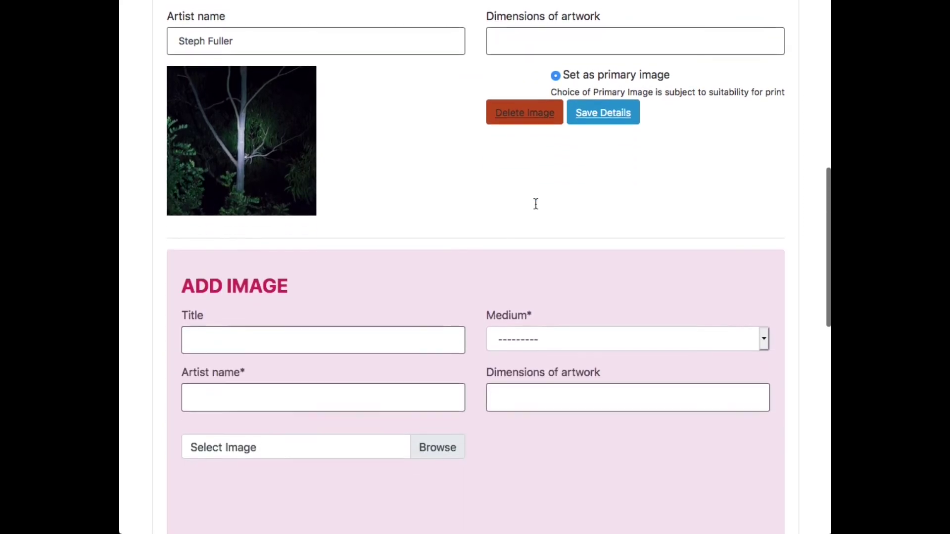
click(442, 348)
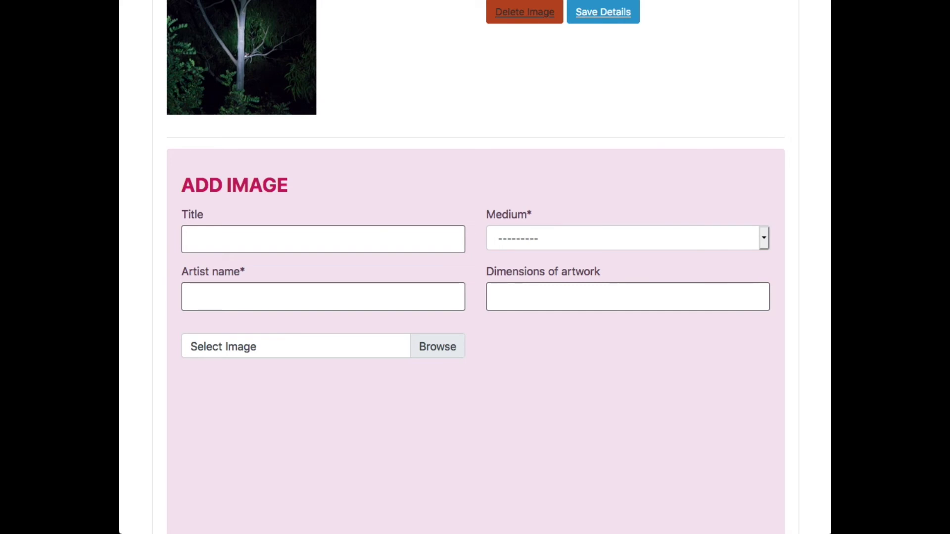
scroll(569, 438, down, 5)
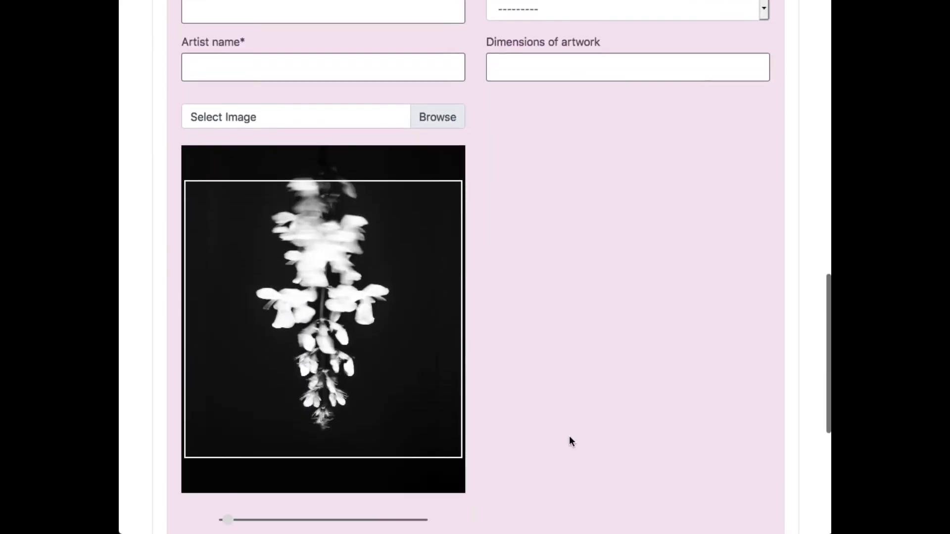
drag(229, 484, 219, 481)
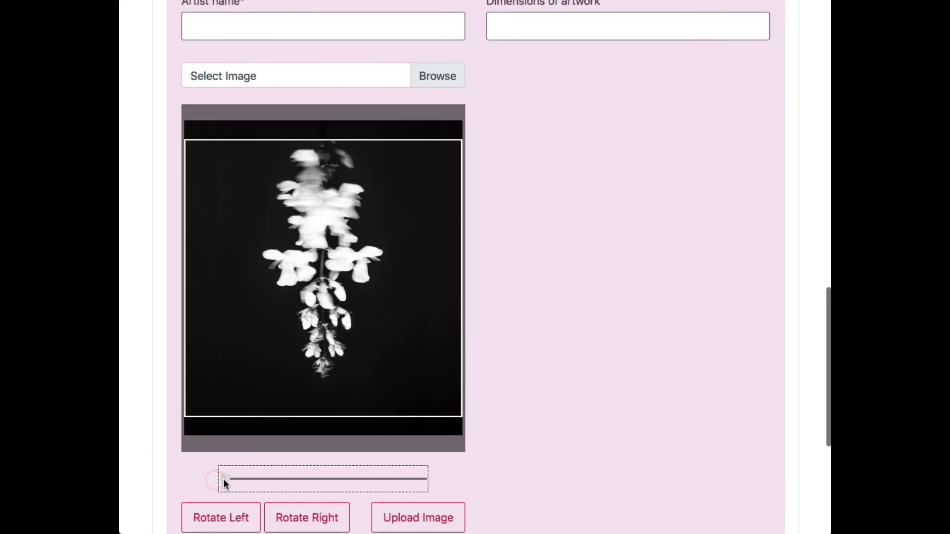
drag(369, 258, 368, 276)
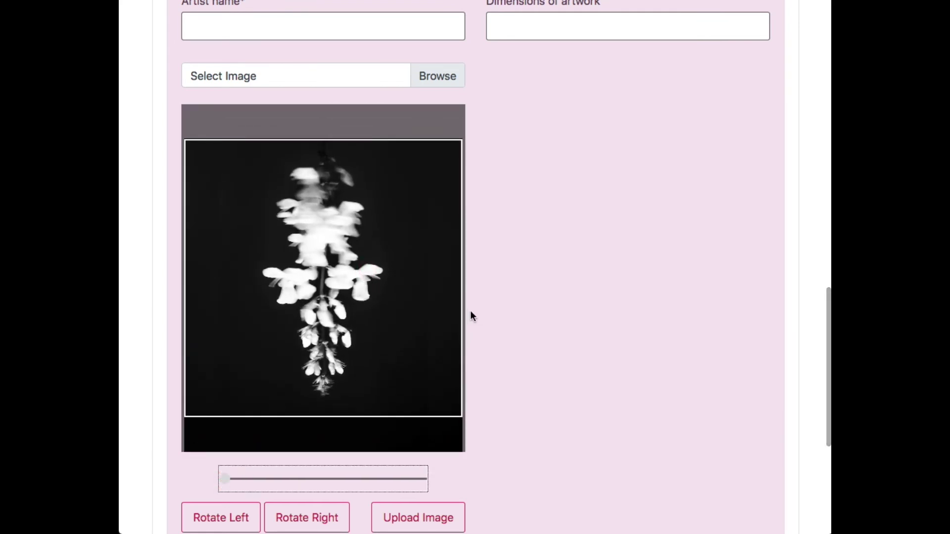
scroll(469, 314, down, 1)
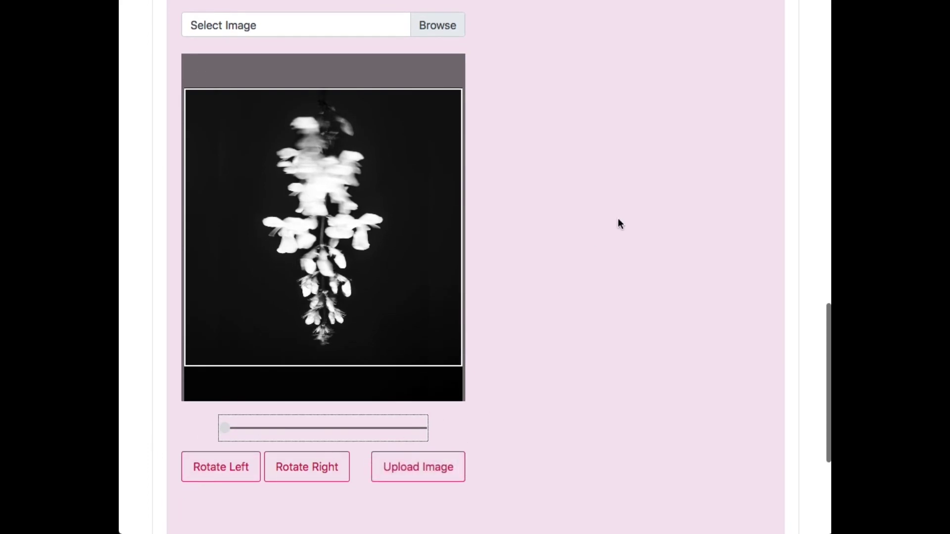
scroll(618, 218, up, 5)
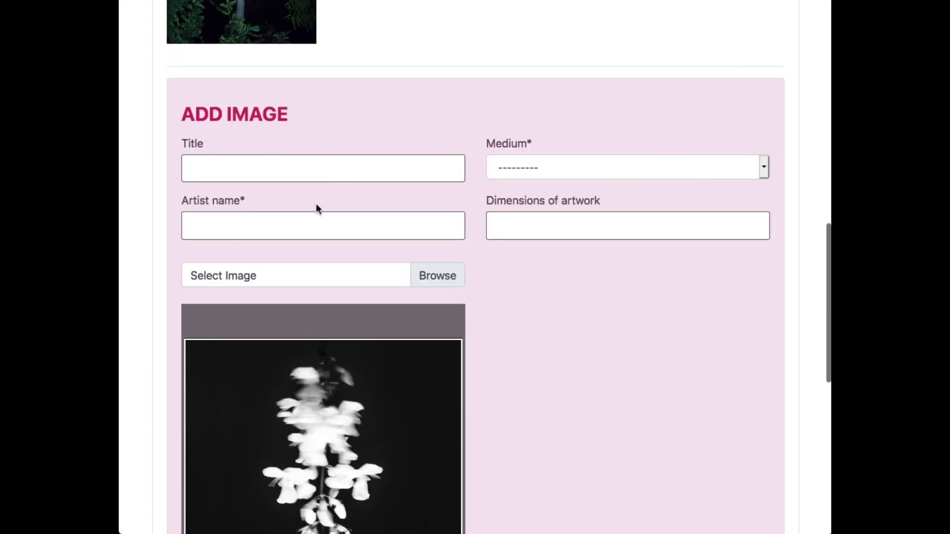
Enter the artist's name for Image 2, set medium to Photography, and upload the flower photo.
click(311, 217)
text(s)
key(BackSpace)
text(Step)
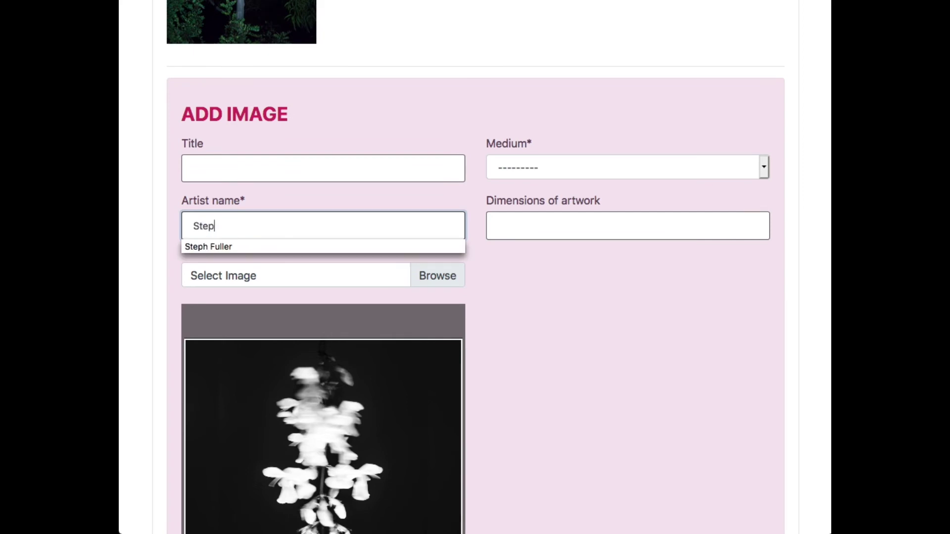
click(258, 245)
click(537, 164)
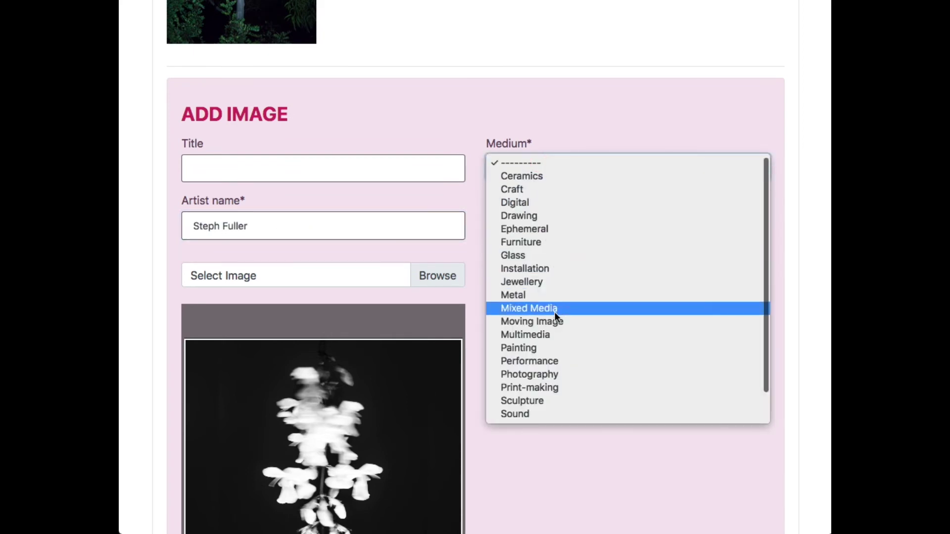
click(558, 372)
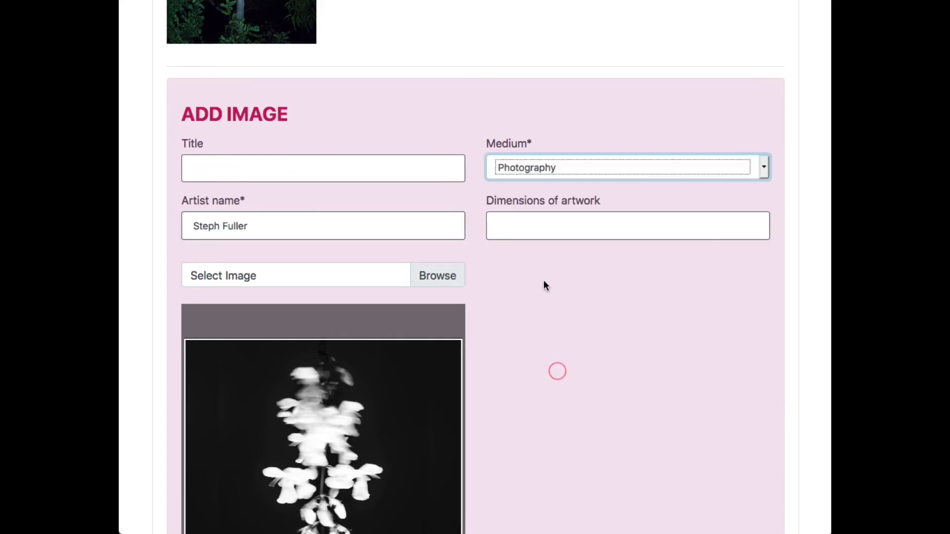
scroll(544, 286, down, 6)
click(419, 433)
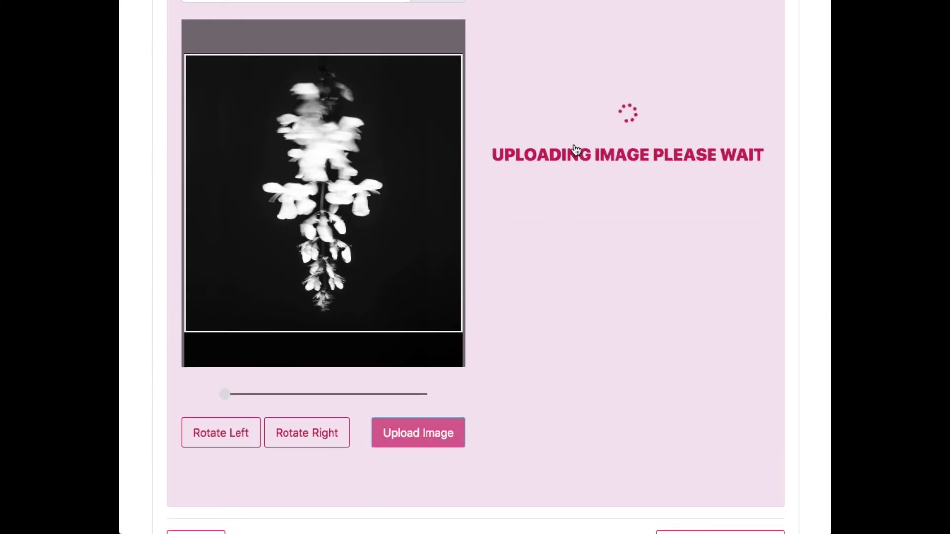
scroll(572, 143, down, 5)
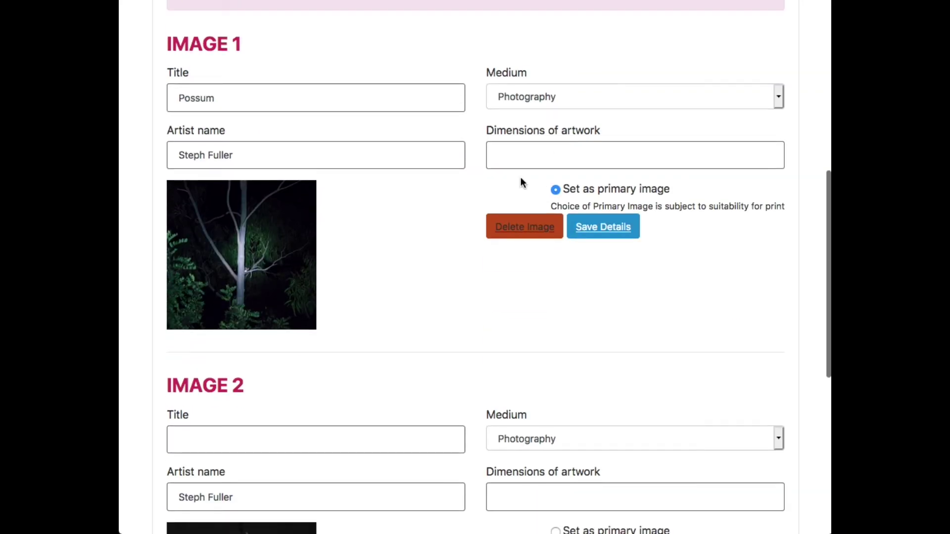
scroll(413, 238, down, 3)
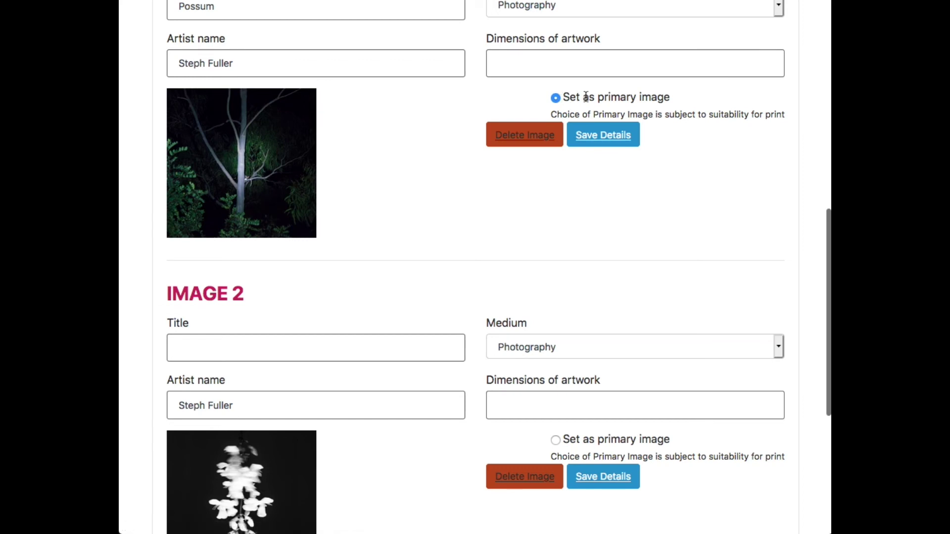
scroll(545, 234, down, 6)
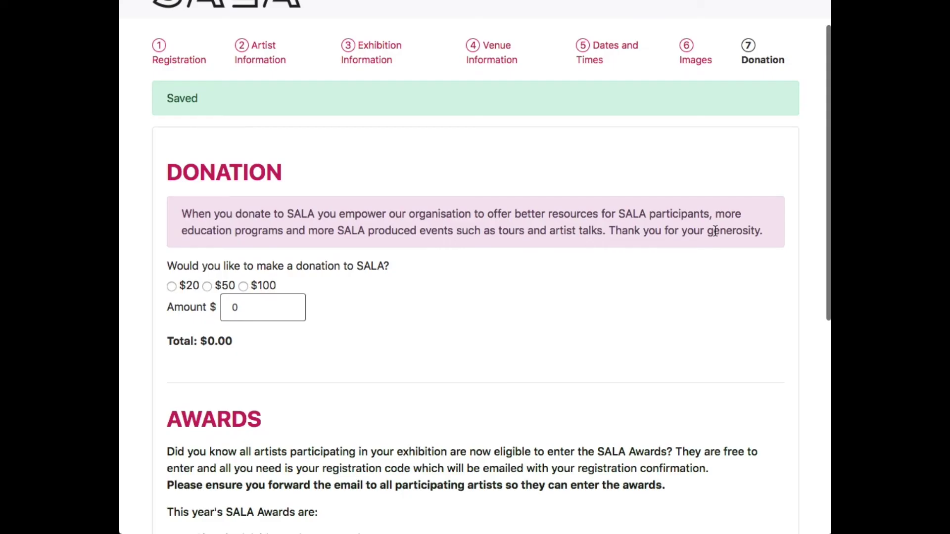
Try the $20, $50 and $100 donation options, then edit the custom donation amount to 0.
scroll(715, 231, down, 2)
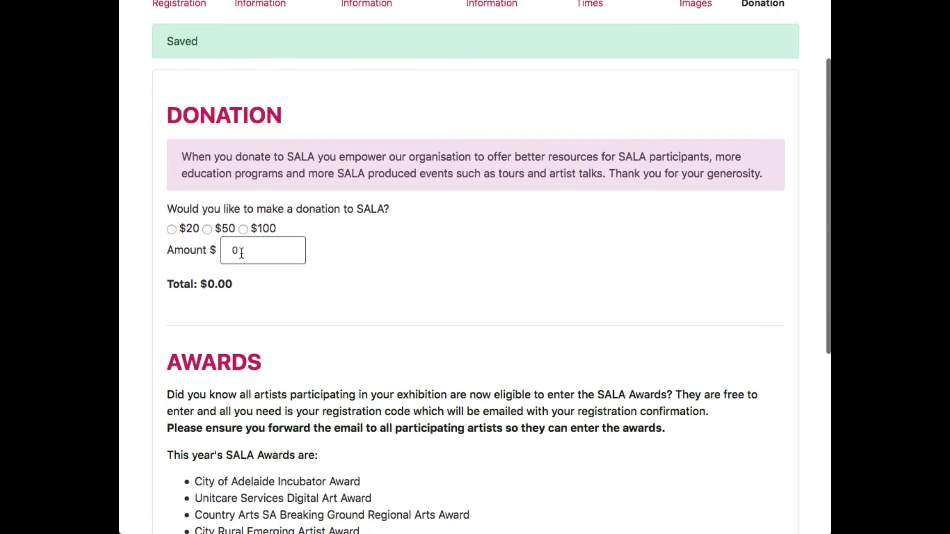
click(171, 229)
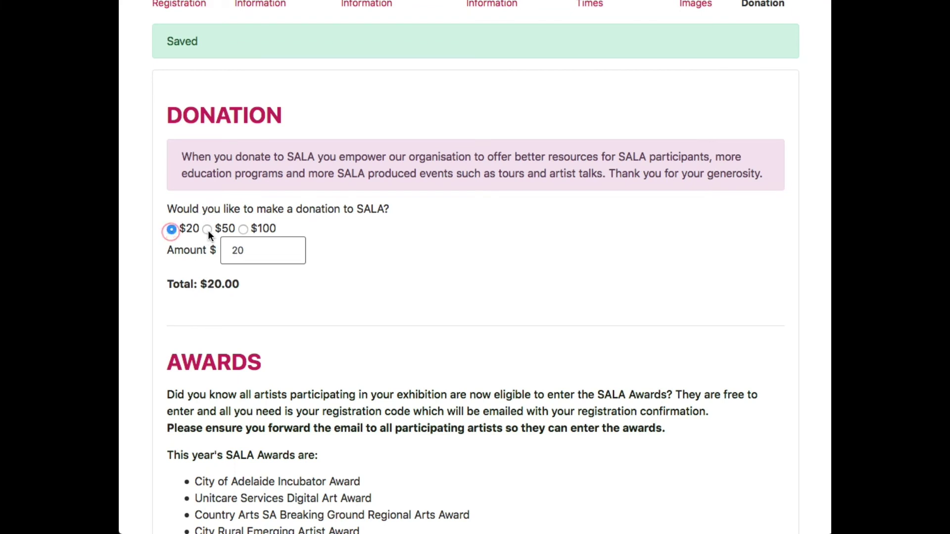
click(207, 229)
click(243, 230)
drag(259, 253, 197, 250)
text(15)
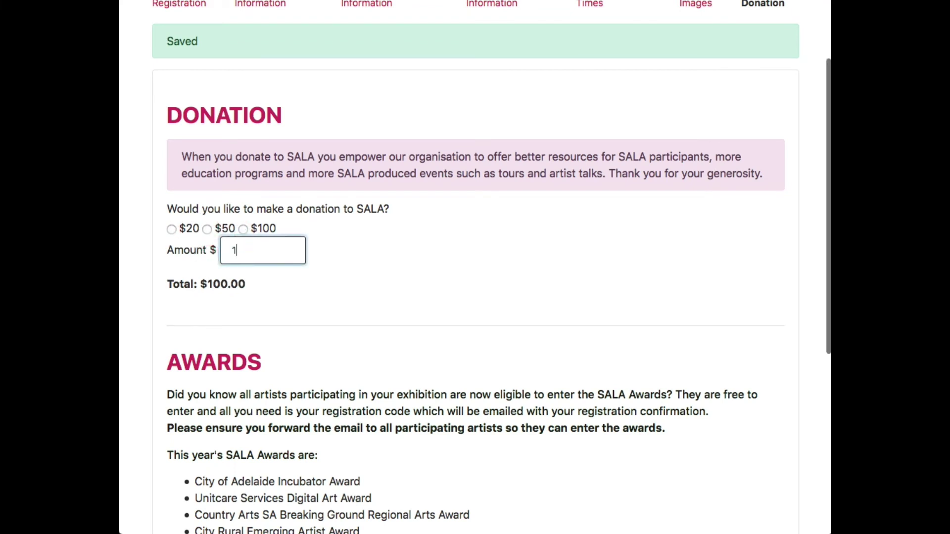
click(361, 263)
drag(256, 244, 221, 242)
text(0)
click(410, 245)
Scroll past the Awards list and save the registration, leaving the form.
scroll(410, 245, down, 6)
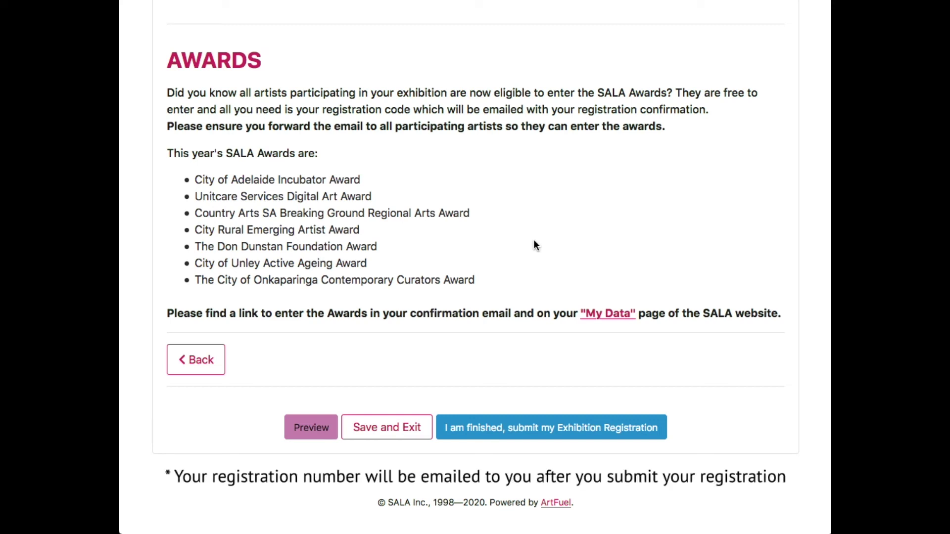
scroll(539, 257, down, 2)
scroll(553, 238, down, 2)
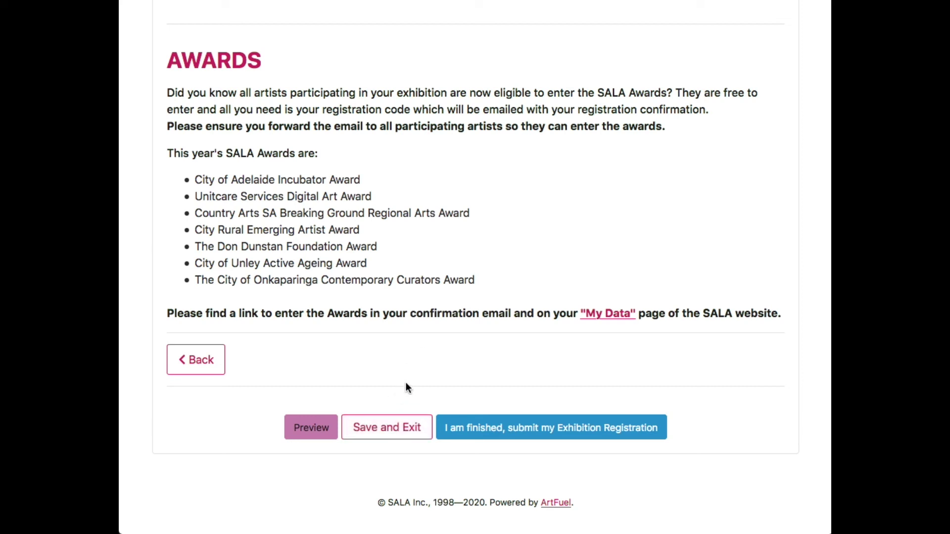
click(392, 430)
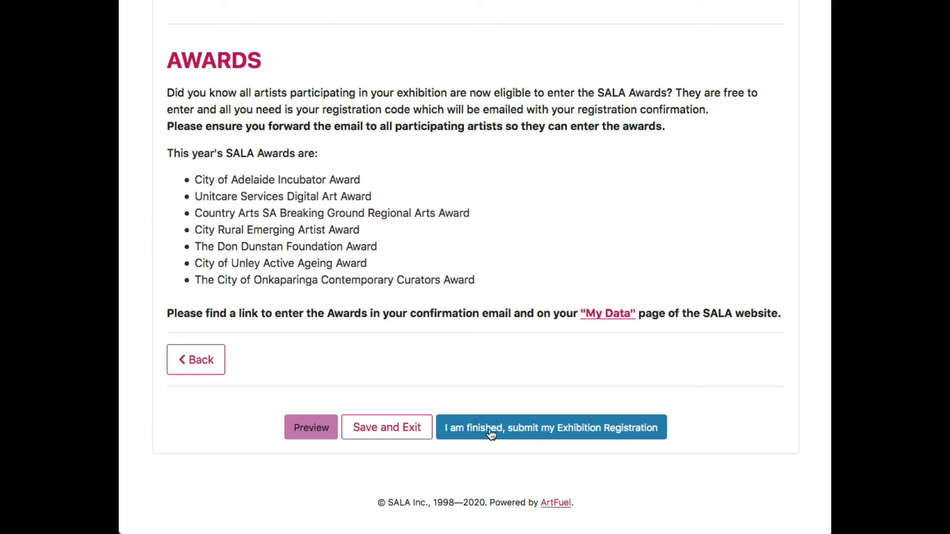
Attempt submission: choose 'I am finished, submit', tick 'I understand', and submit, triggering the missing-title error.
click(527, 429)
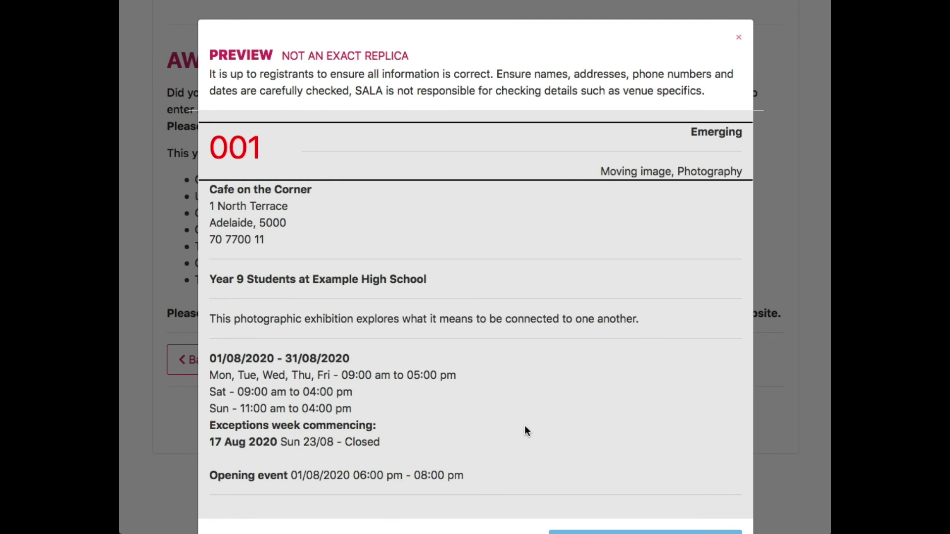
scroll(536, 371, down, 3)
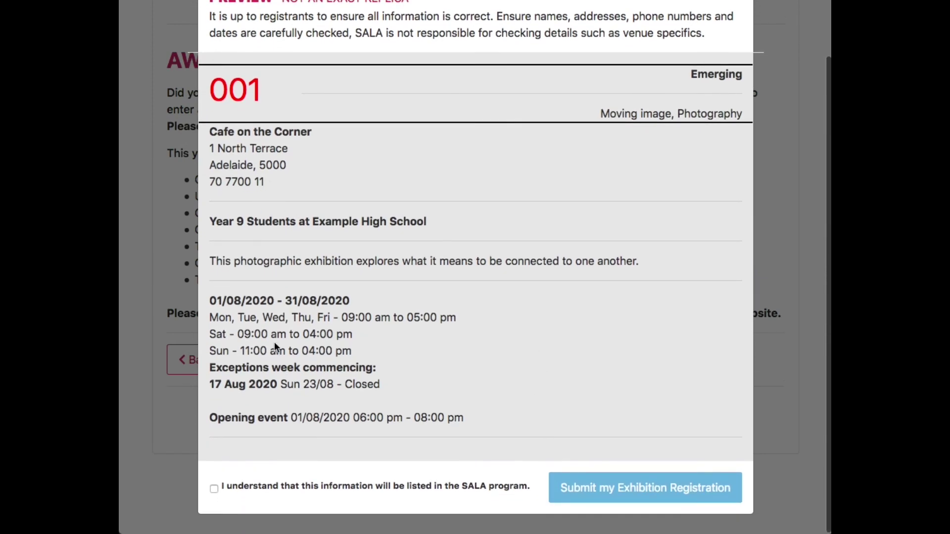
click(213, 489)
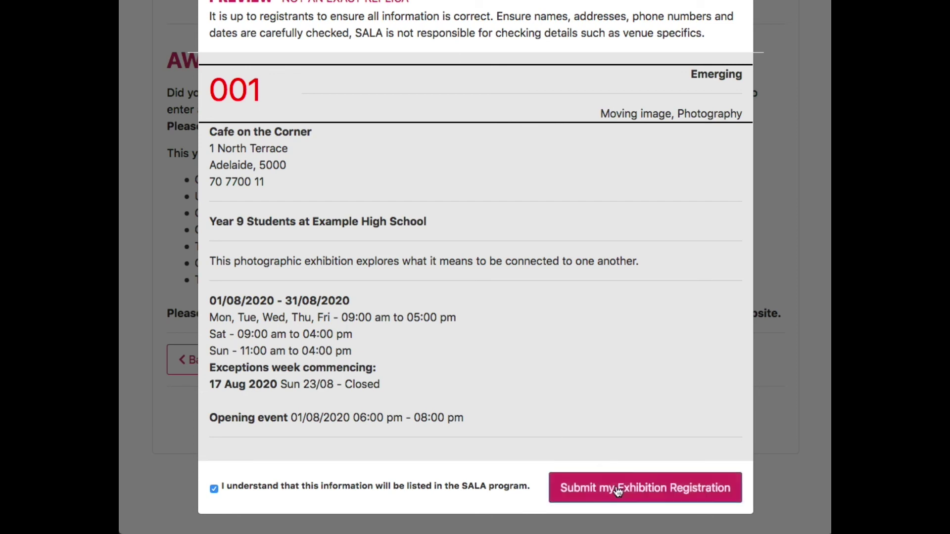
click(644, 487)
click(644, 488)
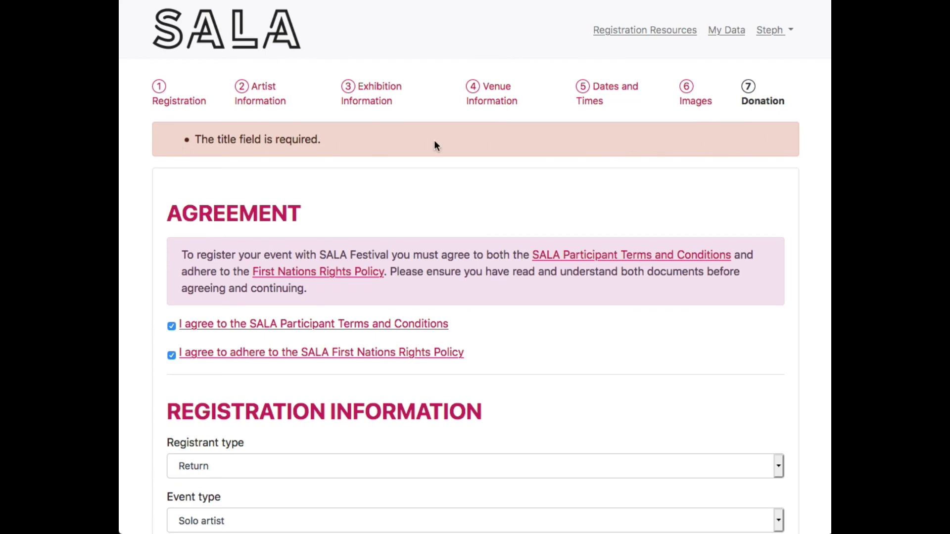
Enter 'Resilience' as the Exhibition Title.
scroll(430, 183, down, 6)
scroll(431, 183, down, 15)
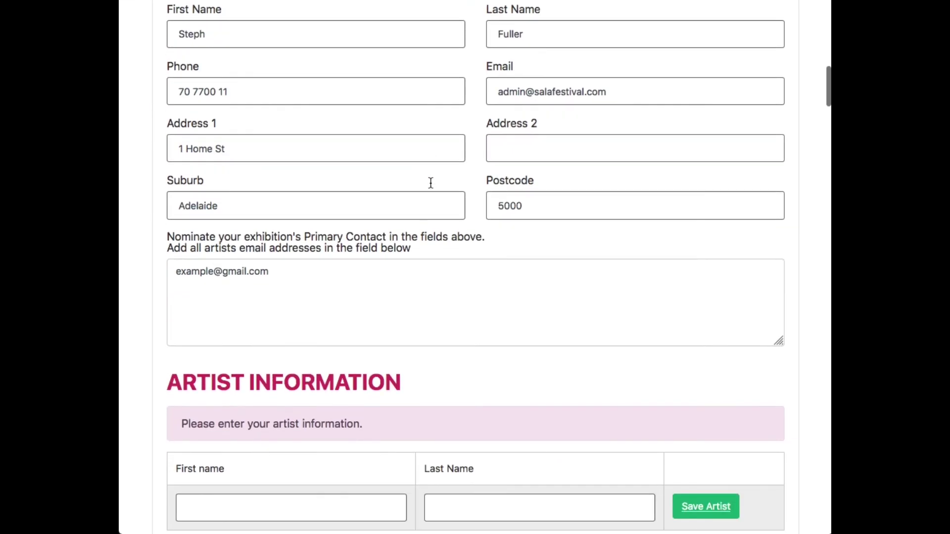
scroll(431, 184, down, 6)
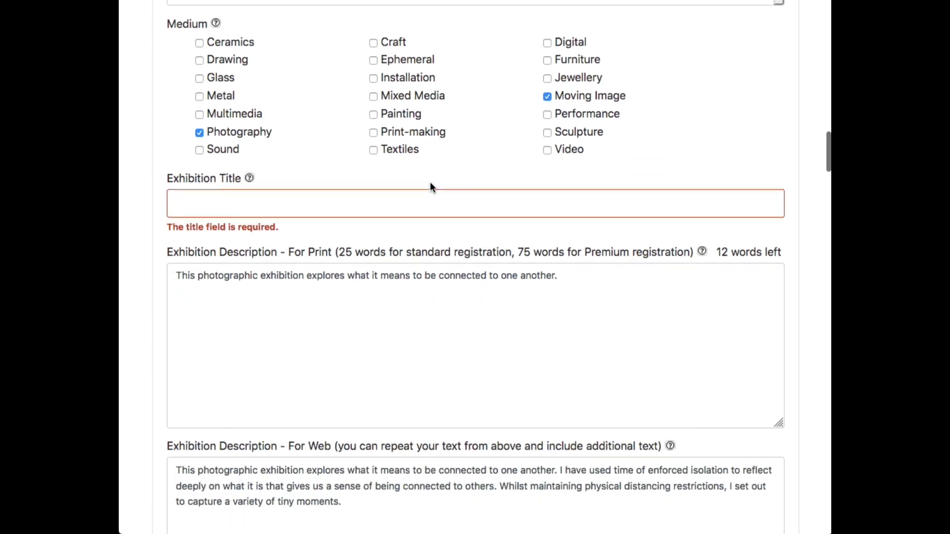
click(417, 198)
text(Resilience)
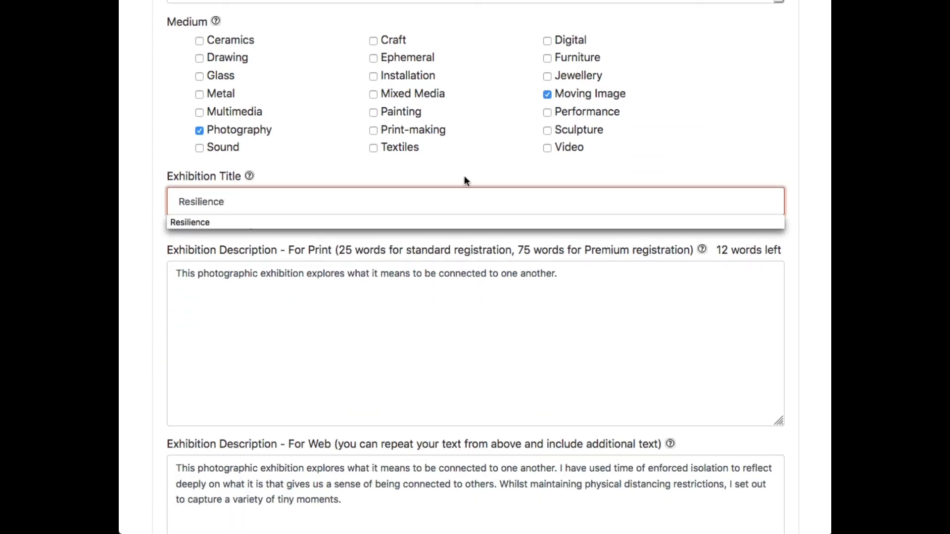
click(548, 173)
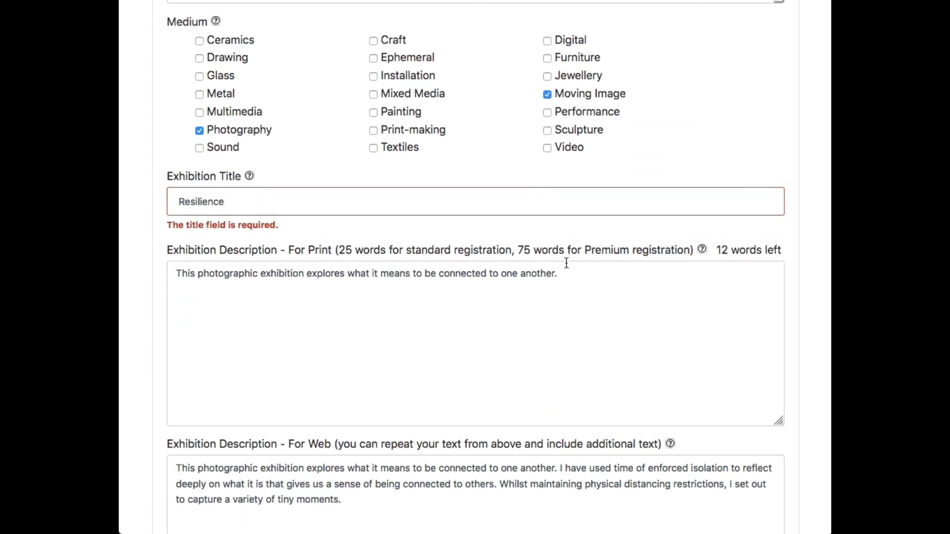
Resubmit the registration via 'I am finished, submit', ticking 'I understand' and submitting.
scroll(566, 264, down, 10)
scroll(566, 264, down, 20)
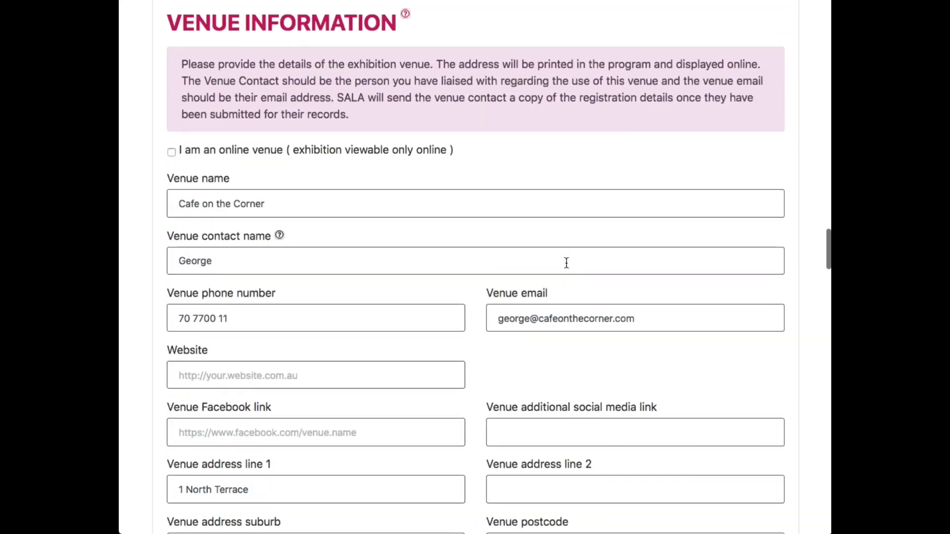
scroll(566, 263, down, 20)
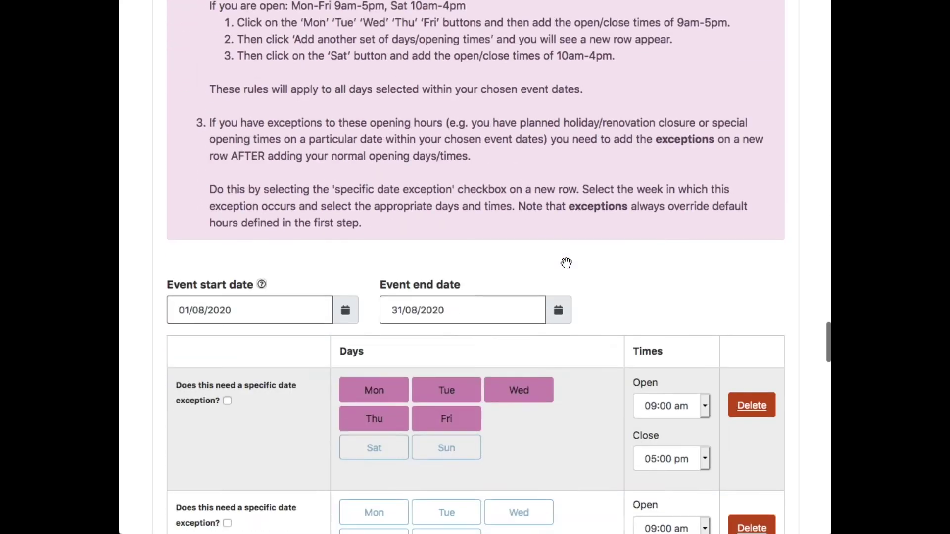
scroll(567, 263, down, 20)
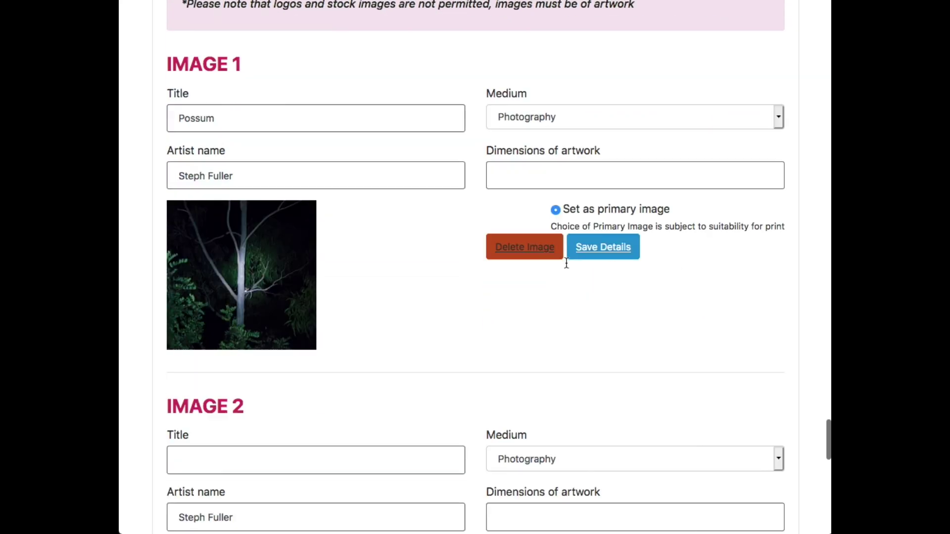
scroll(567, 263, down, 4)
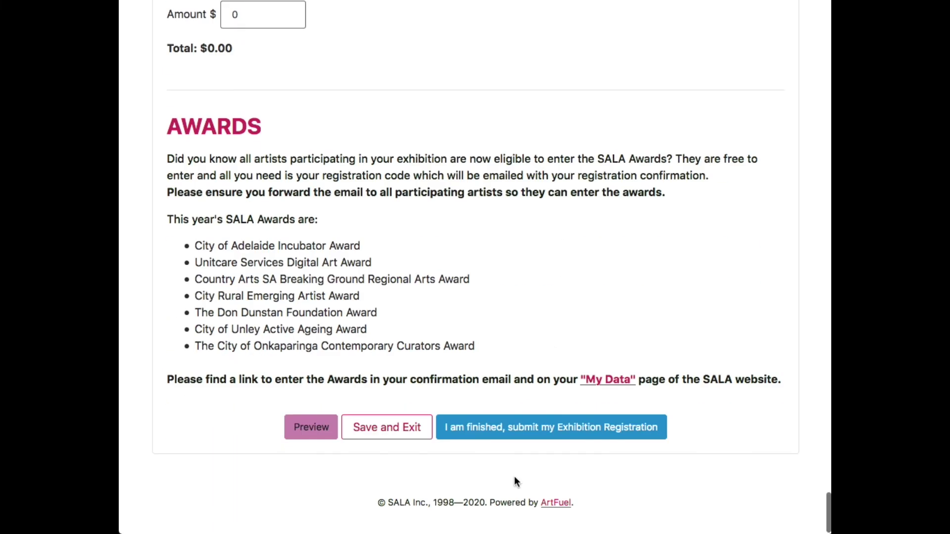
click(519, 428)
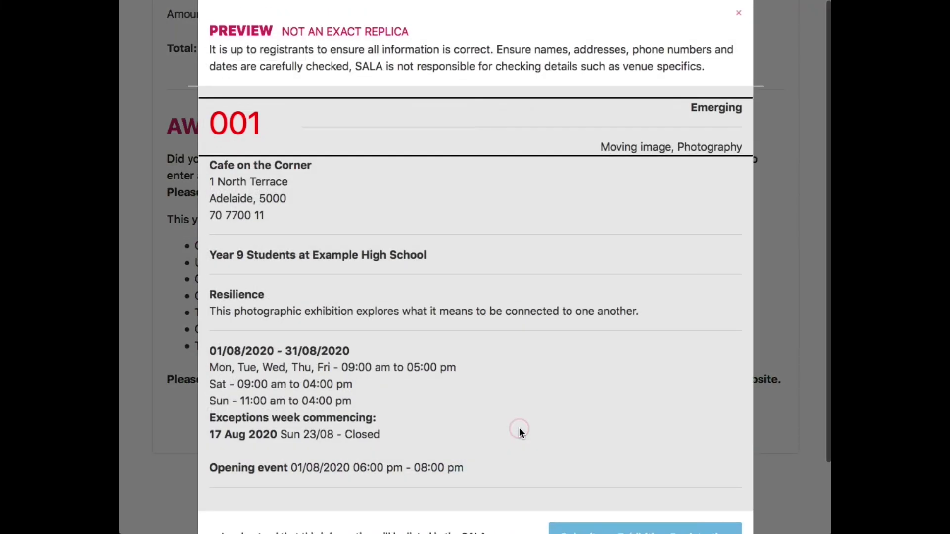
scroll(435, 331, down, 3)
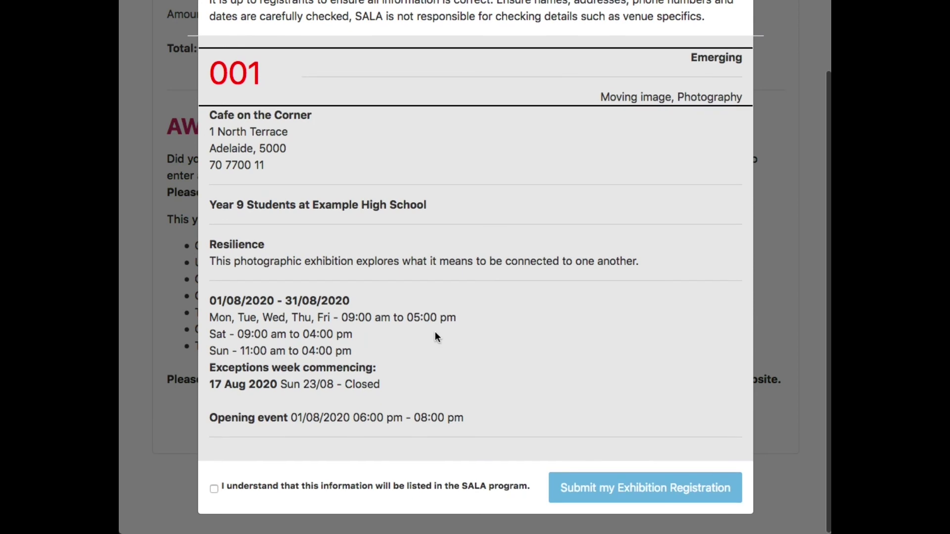
click(214, 489)
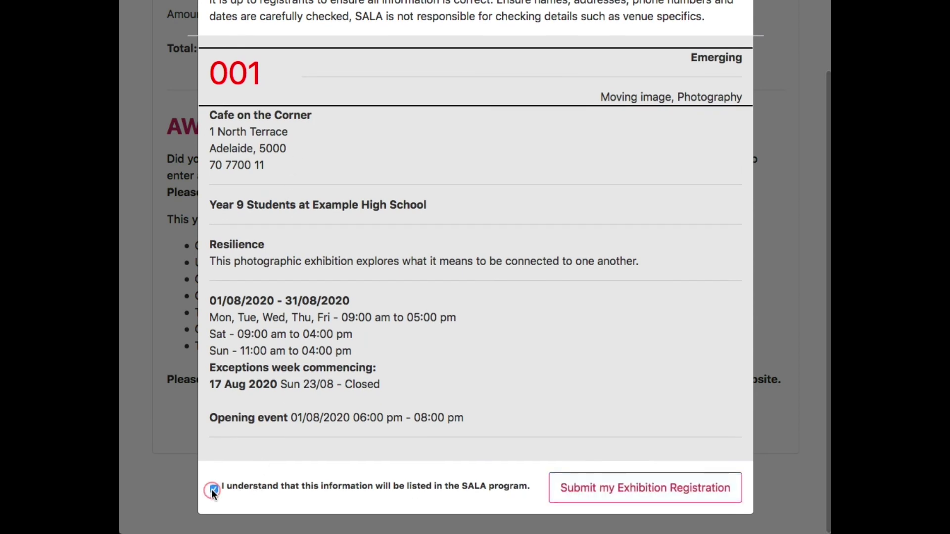
click(616, 490)
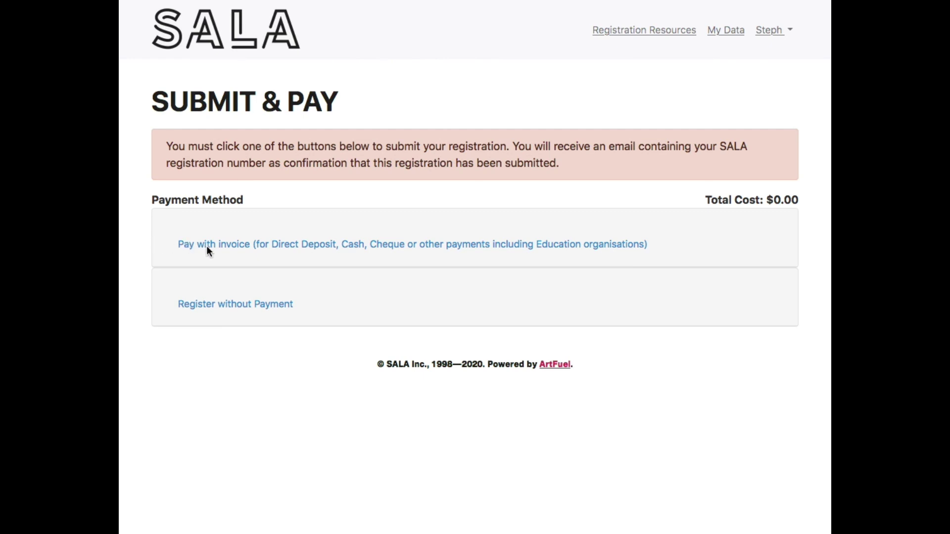
Skip 'Pay with invoice', choose 'Register without Payment', and submit without a donation at $0.00.
click(153, 241)
click(226, 250)
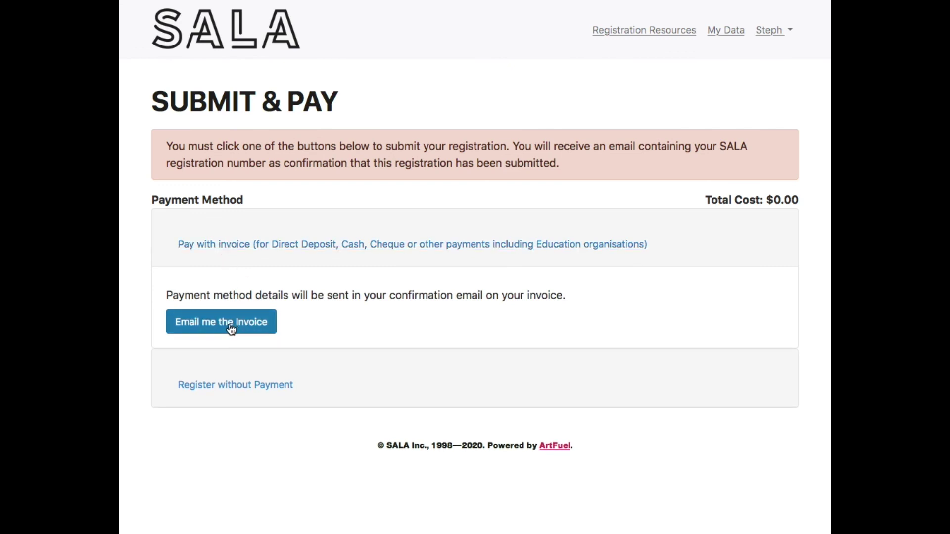
click(220, 245)
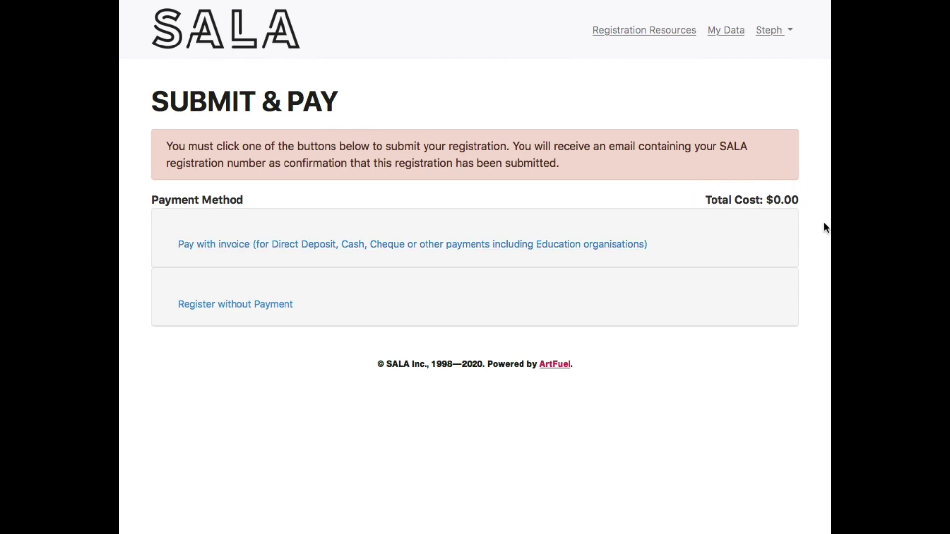
click(222, 306)
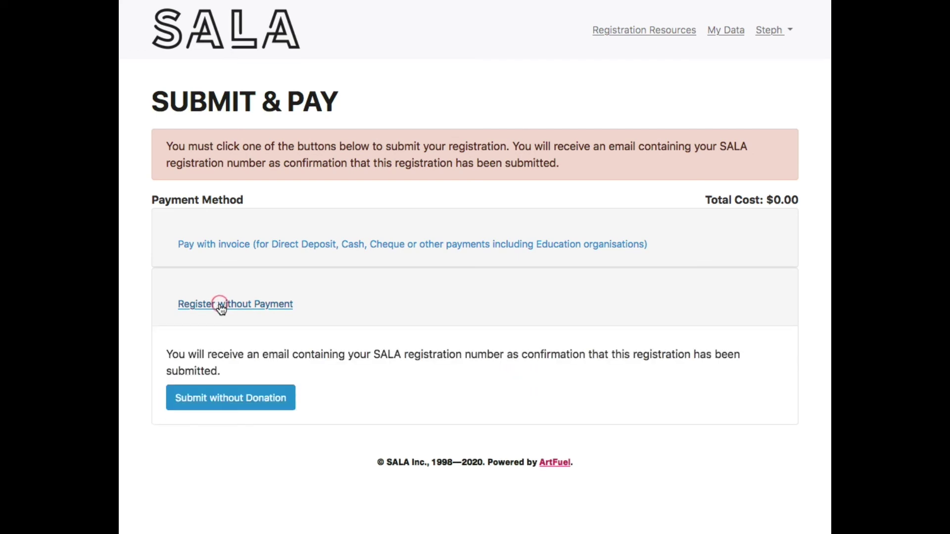
click(263, 403)
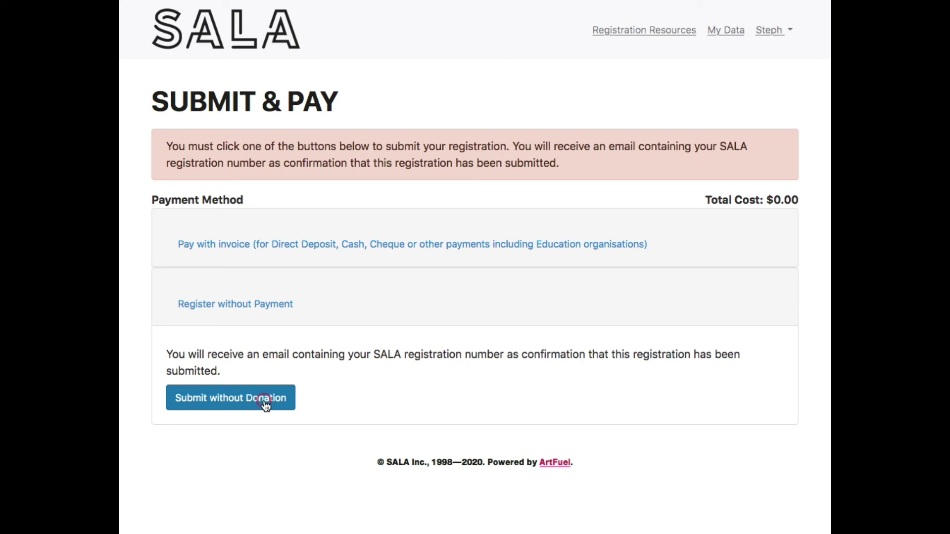
Go to page 2 of My Exhibition Registration forms to confirm Resilience shows Submitted: Yes.
scroll(251, 357, down, 5)
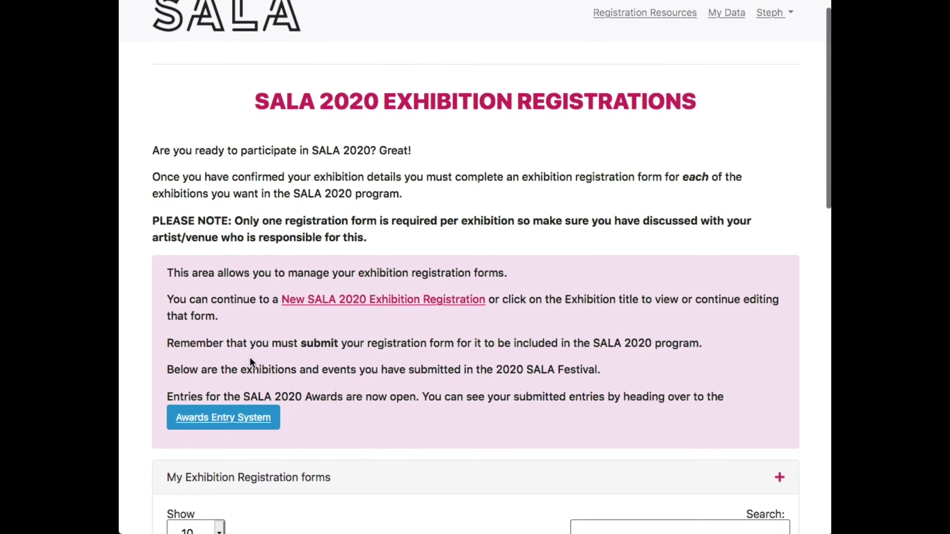
scroll(251, 361, down, 6)
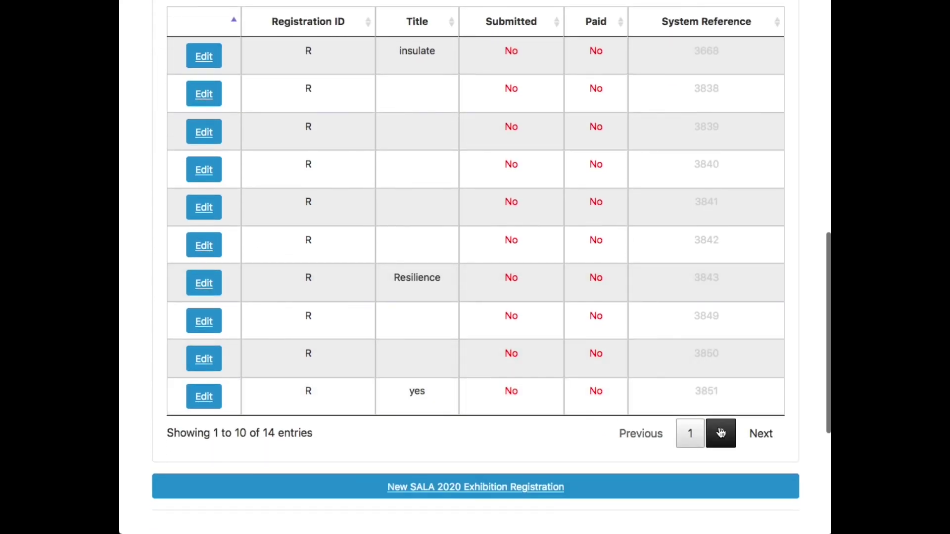
click(721, 433)
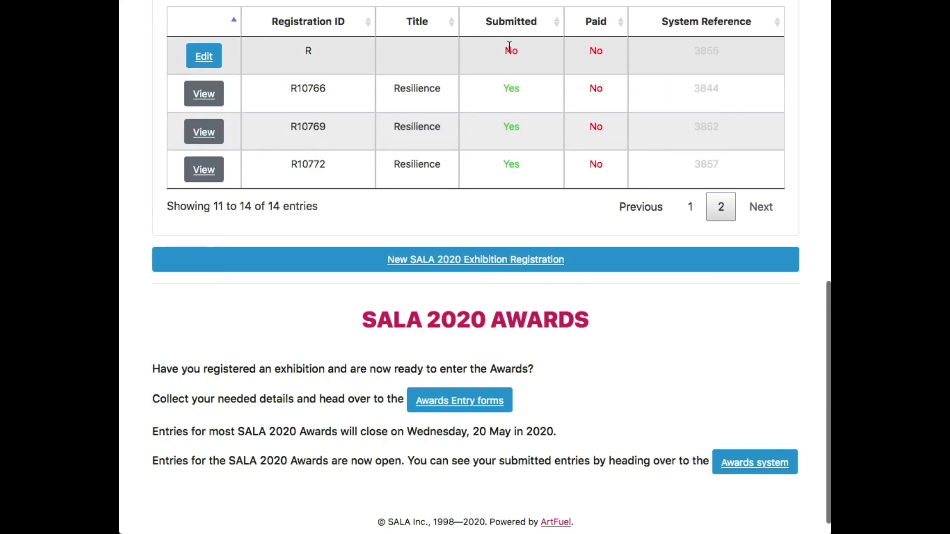
scroll(520, 62, up, 2)
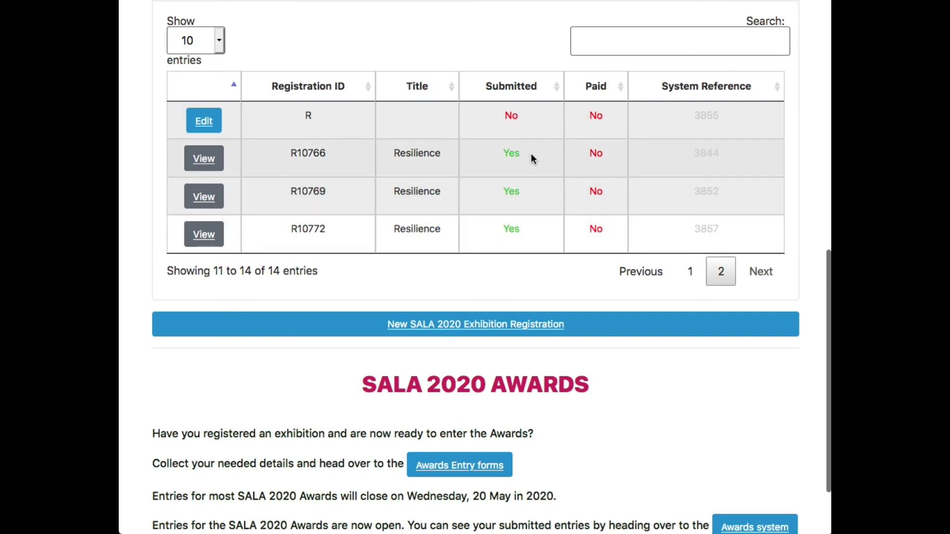
scroll(532, 154, up, 3)
scroll(534, 160, up, 2)
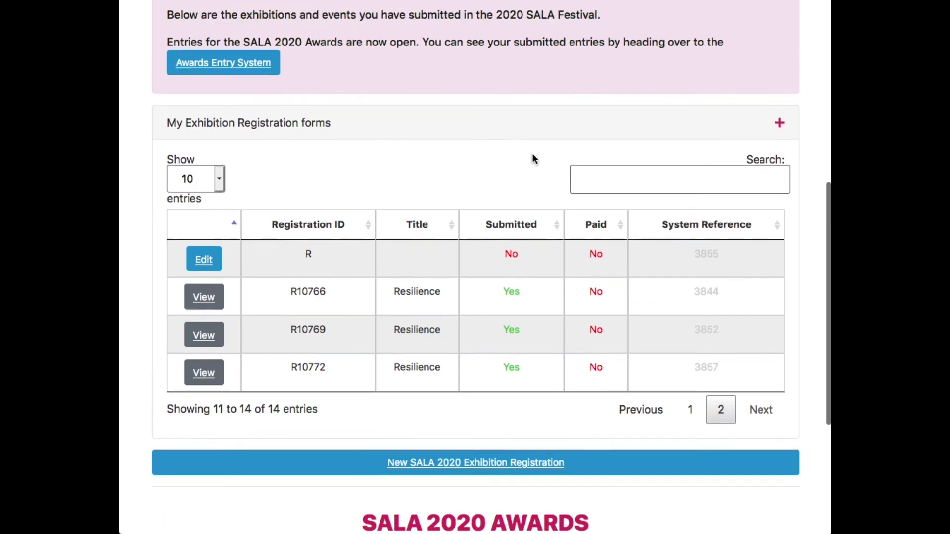
scroll(532, 154, up, 1)
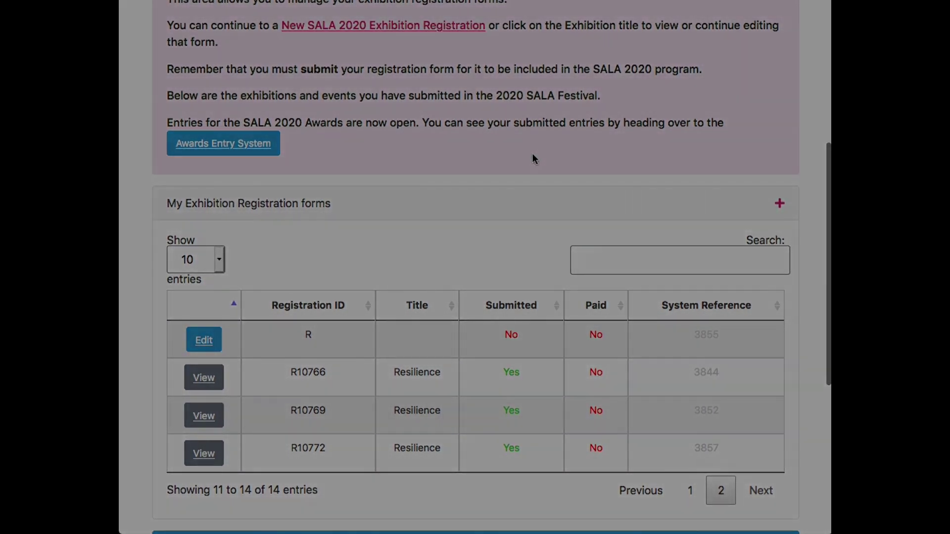
scroll(532, 155, up, 1)
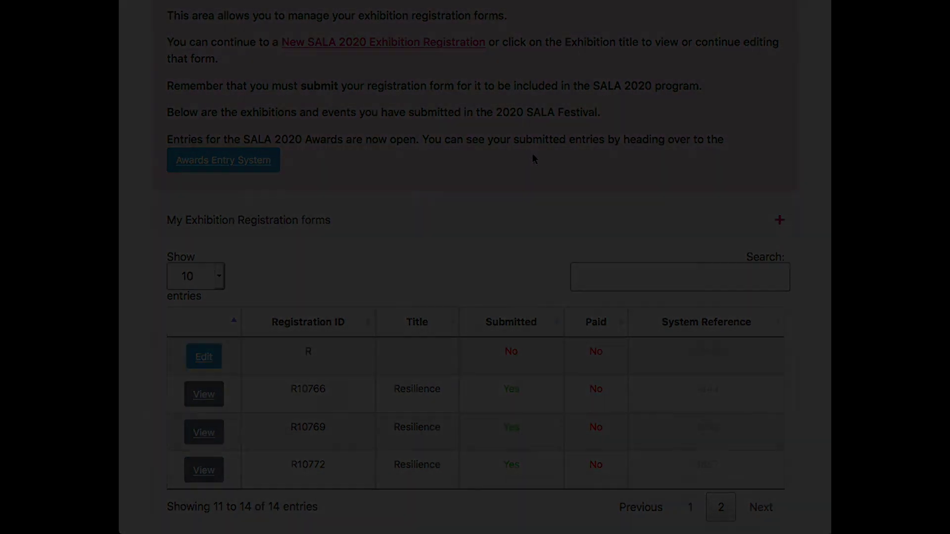